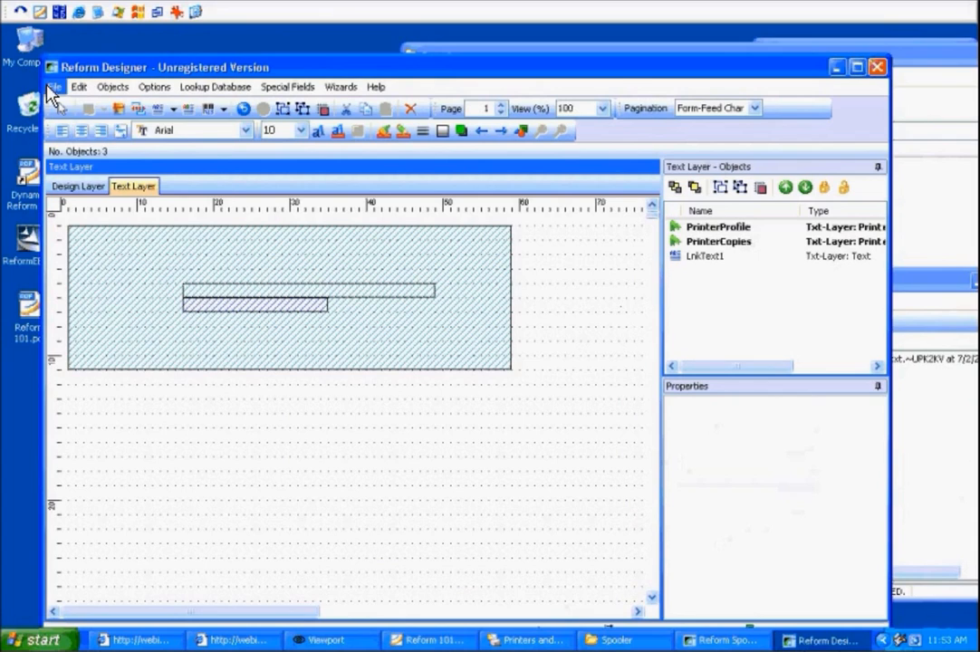
Start a new blank form without saving changes and open the AlchemyPO.out text file for designing.
mouse_move(81, 106)
click(256, 111)
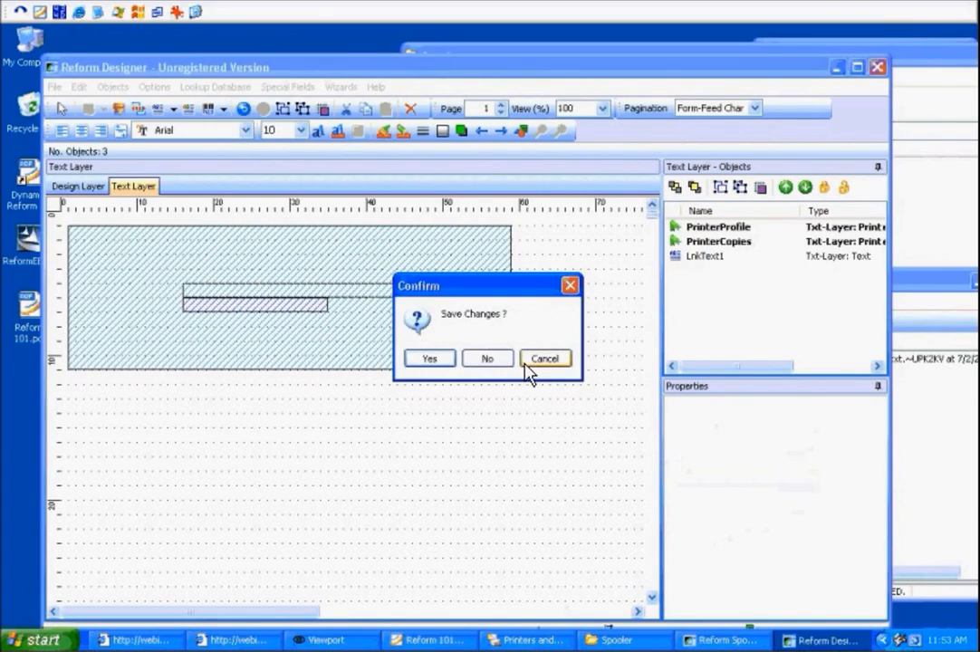
click(481, 365)
click(596, 423)
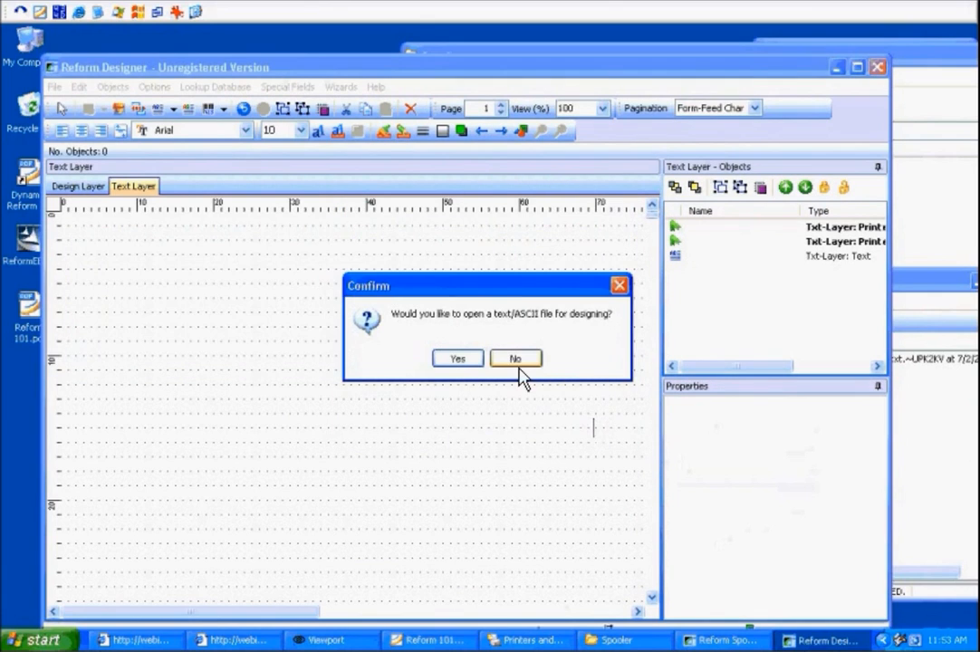
click(460, 359)
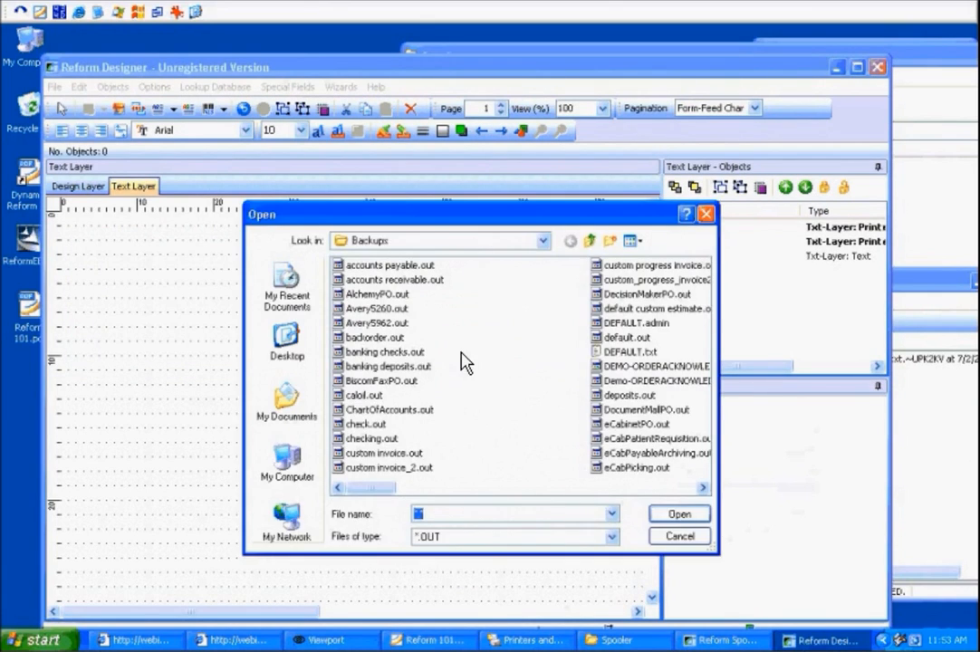
click(389, 297)
click(666, 515)
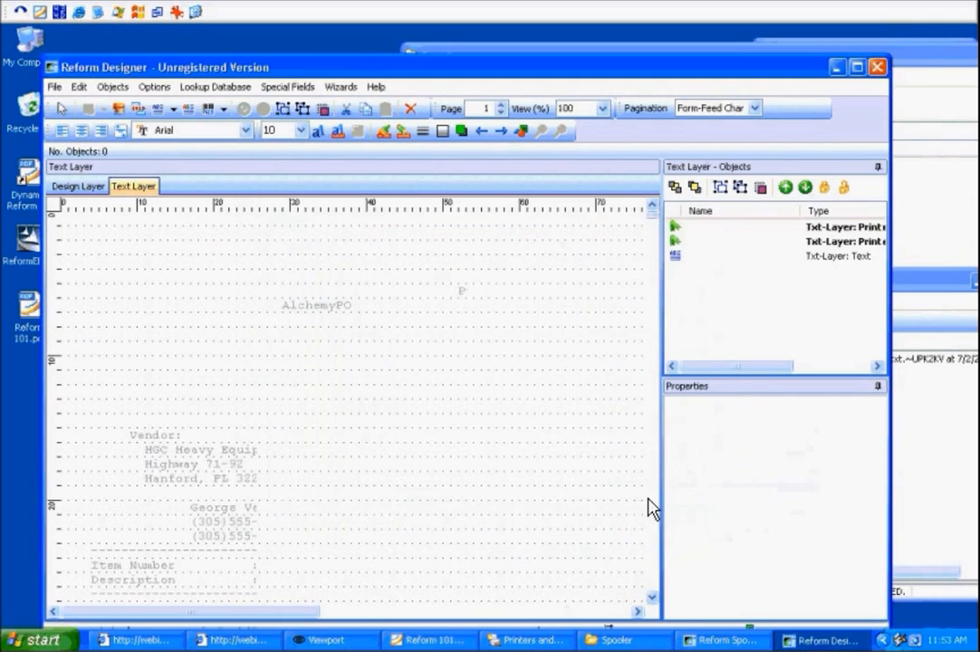
Draw a linked text region on the Text Layer covering the vendor address block.
click(100, 185)
click(141, 188)
click(68, 188)
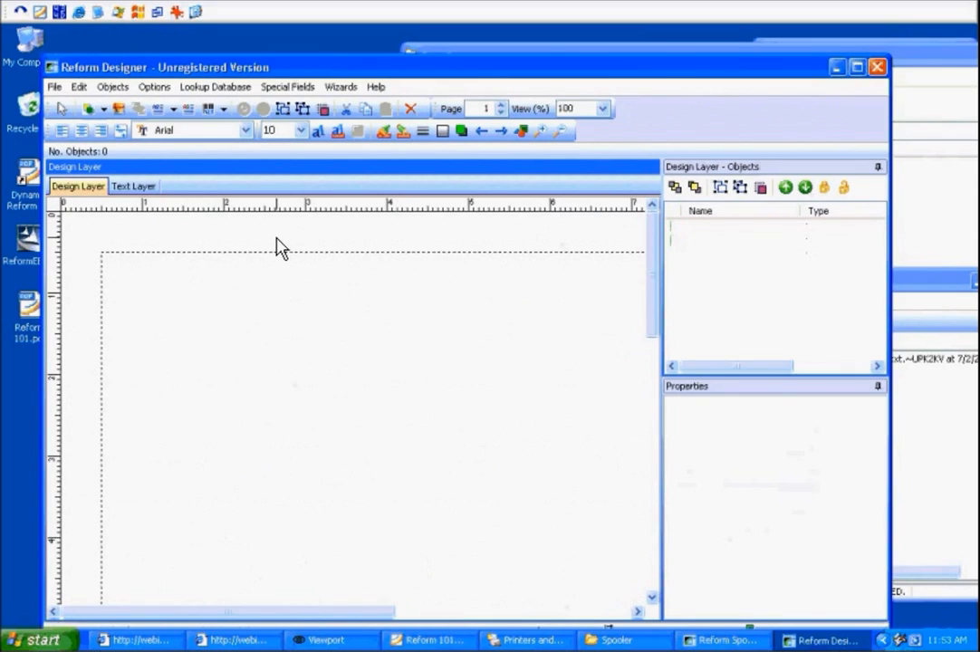
click(136, 190)
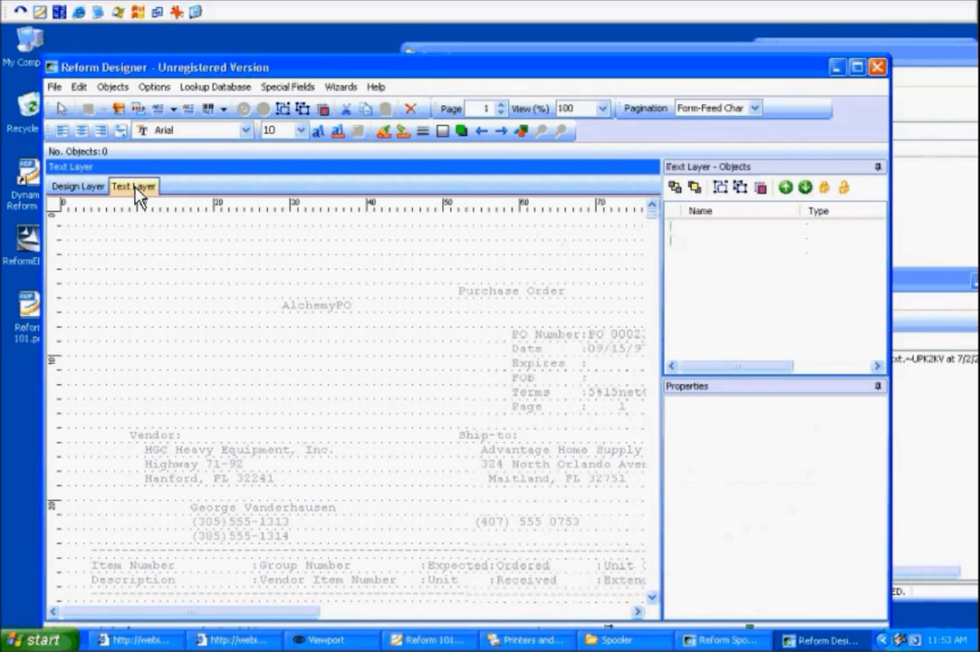
click(156, 110)
drag(108, 272, 360, 543)
drag(229, 265, 228, 424)
click(226, 395)
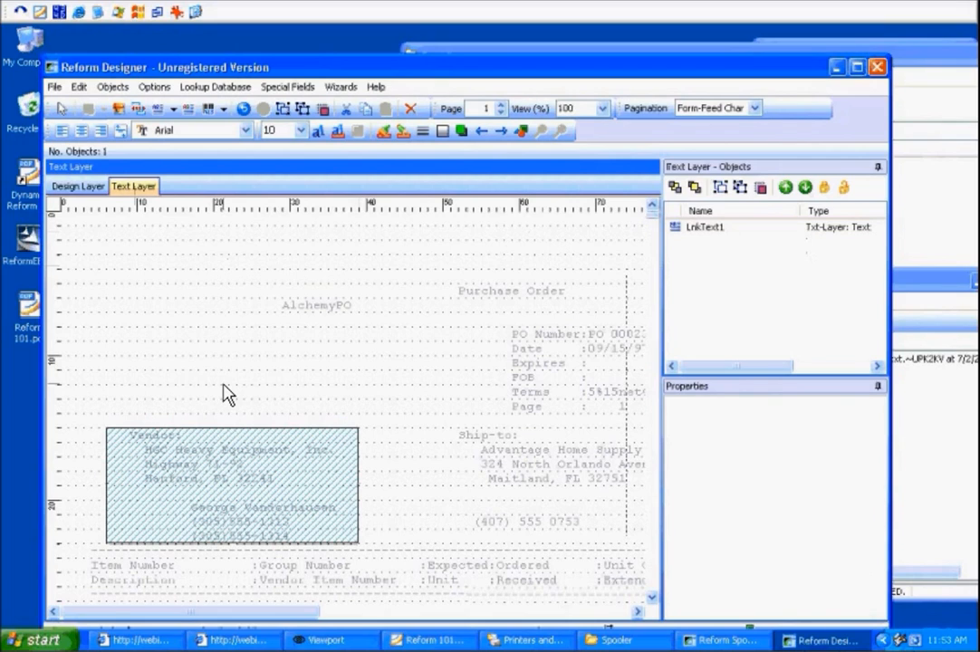
On the Design Layer, move the linked vendor text object up to the page's top edge and resize it.
click(79, 187)
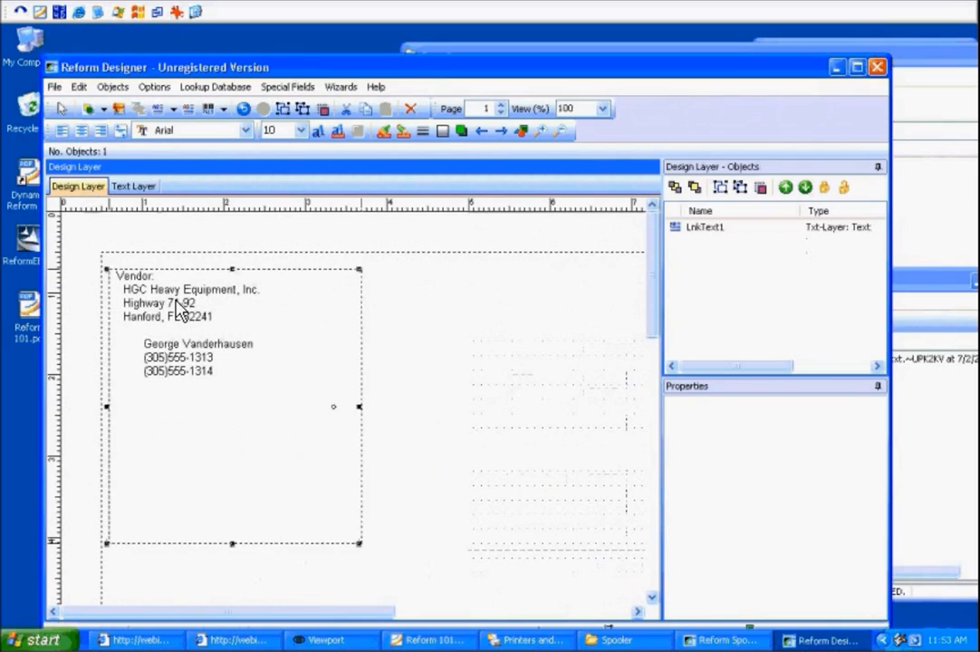
drag(178, 310, 179, 288)
drag(353, 529, 414, 398)
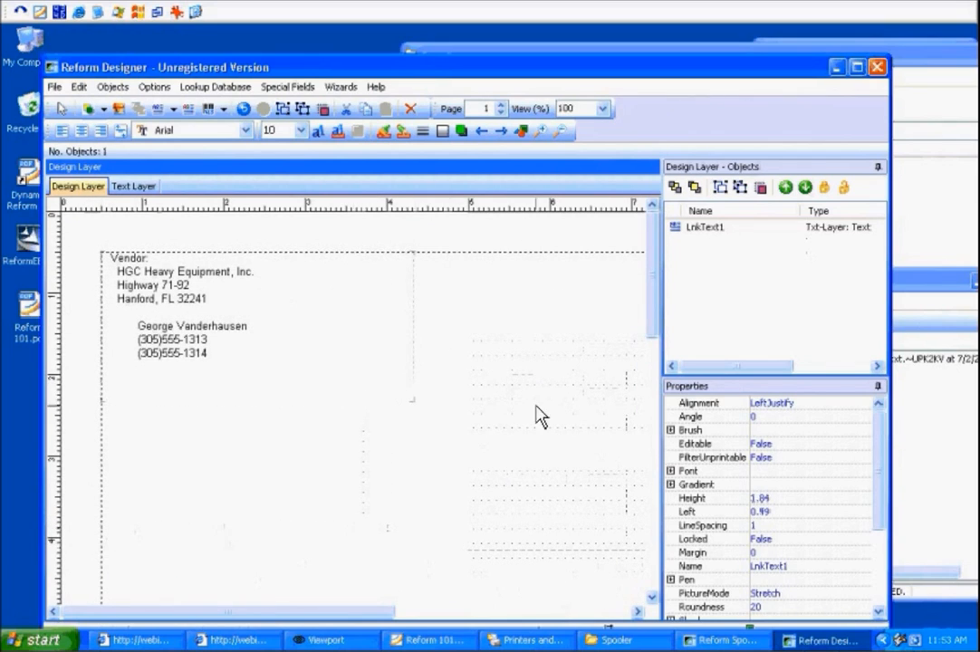
Save the form as SampleFormLink.
click(54, 87)
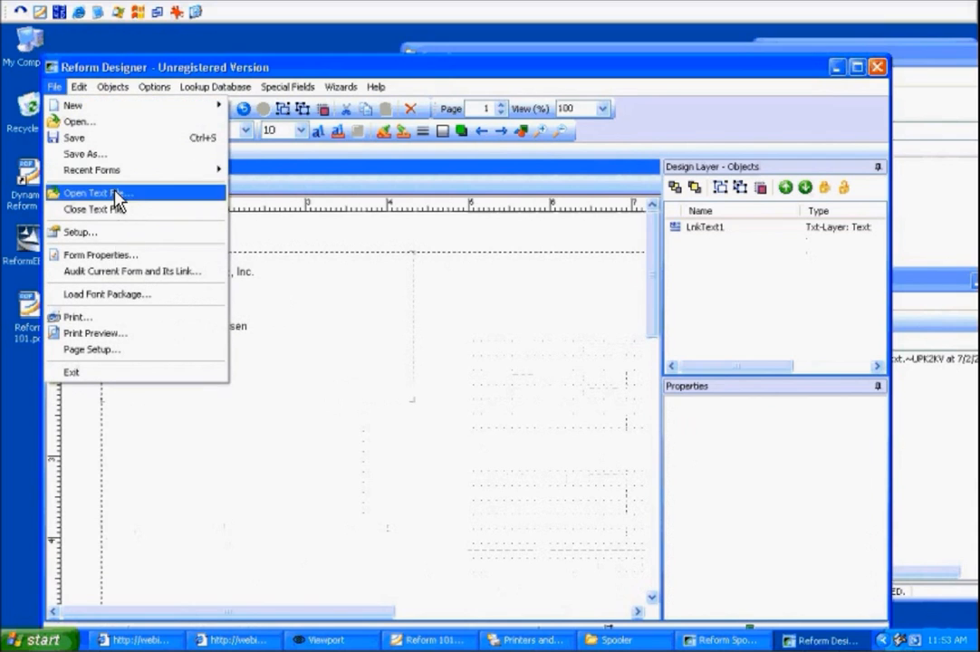
click(118, 155)
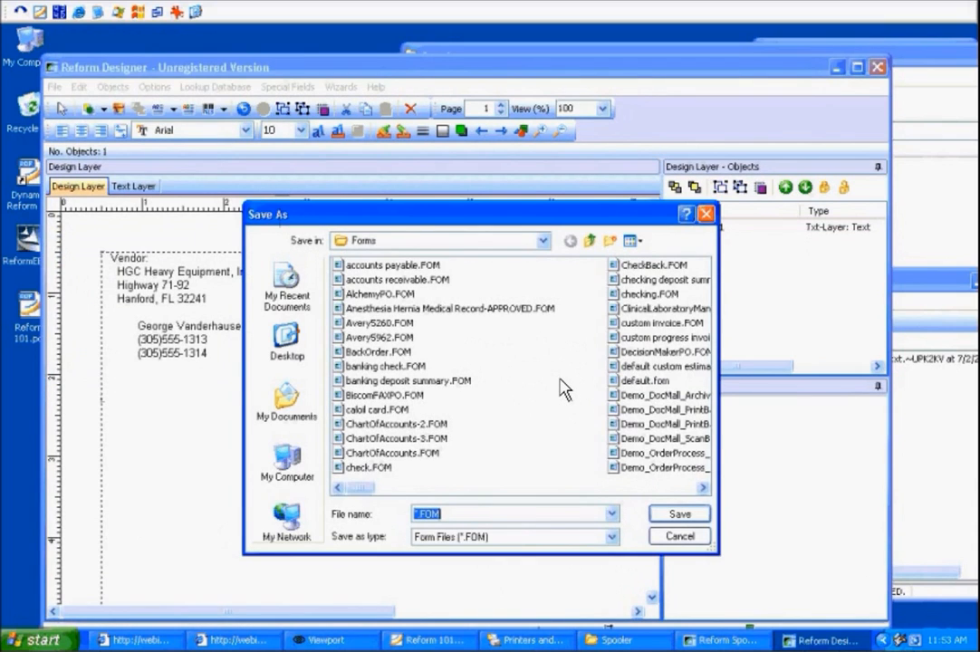
text(Samp)
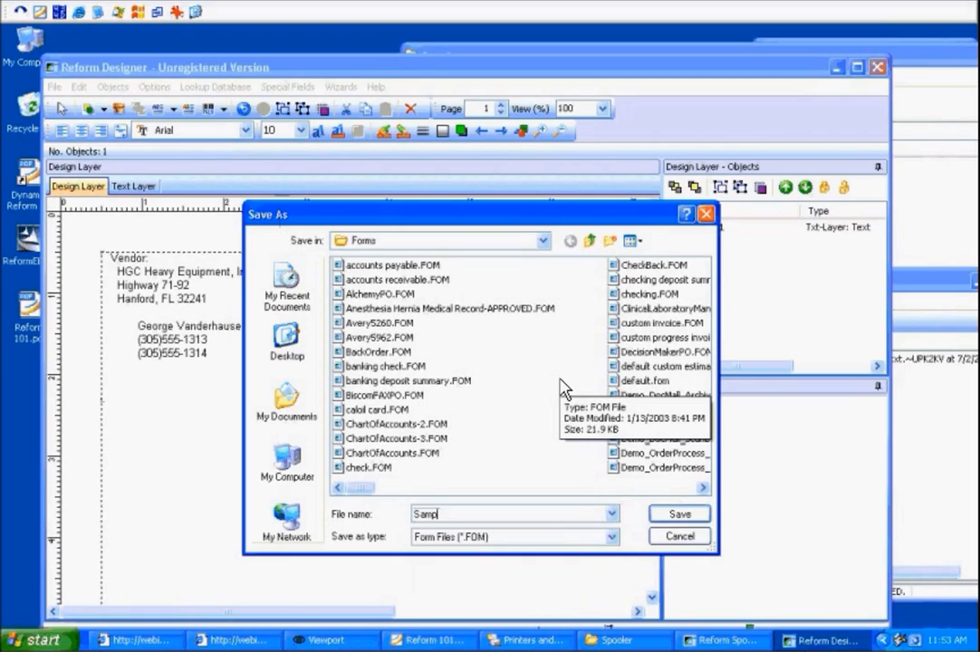
text(leFormLink)
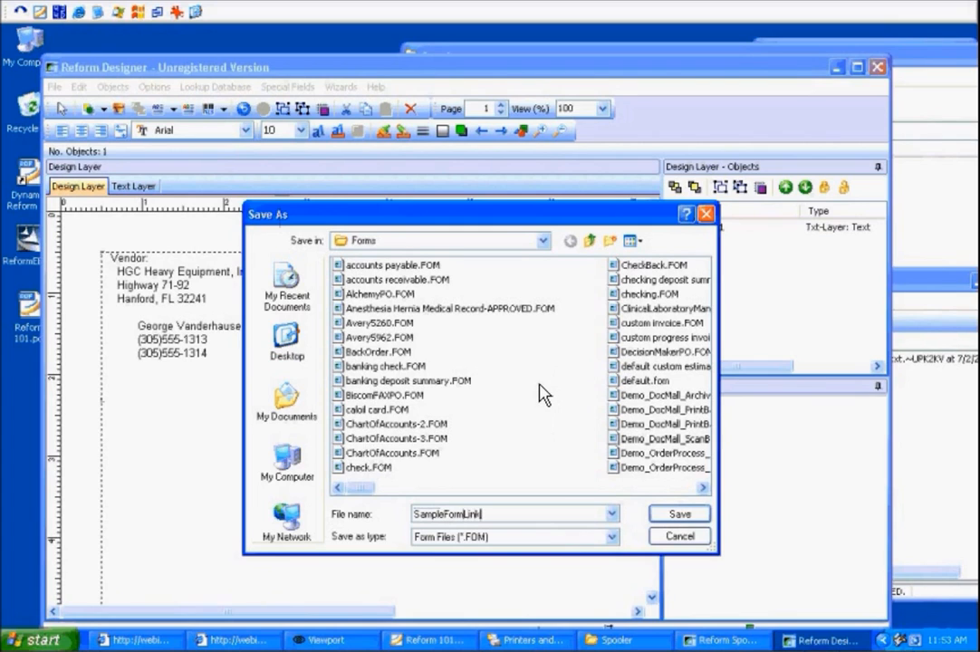
click(662, 518)
Create another new blank form and open the AlchemyPO text file for designing.
click(368, 350)
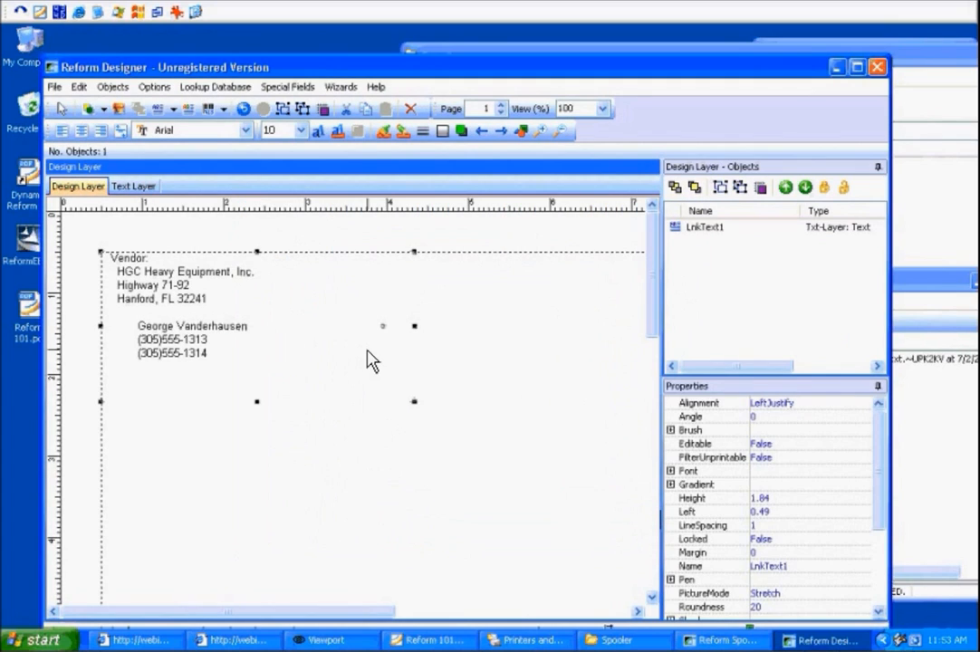
click(214, 220)
click(54, 86)
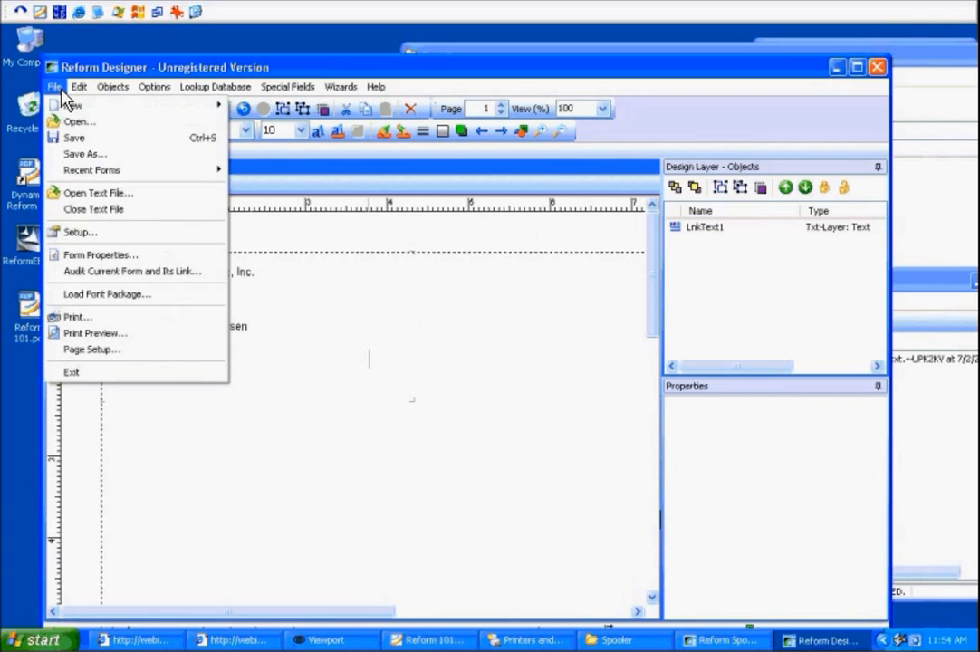
mouse_move(74, 105)
click(278, 106)
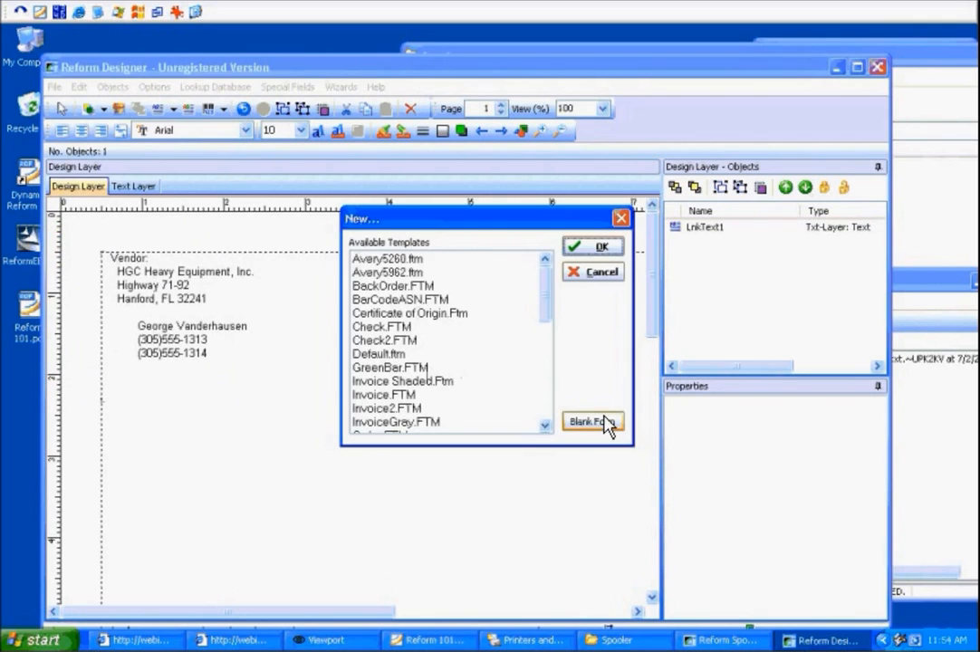
click(602, 424)
click(458, 359)
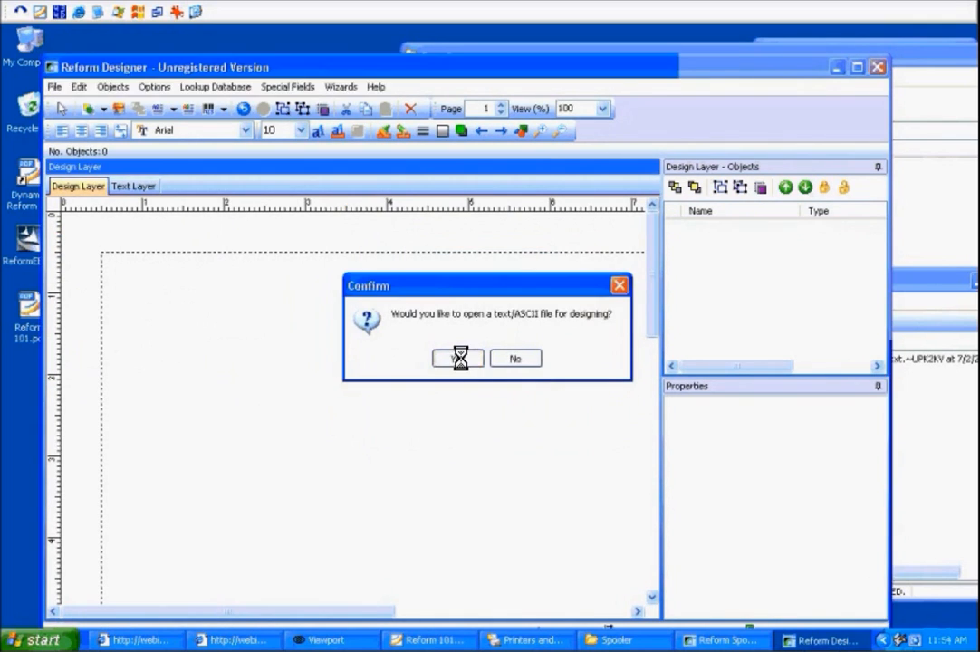
click(375, 296)
double_click(375, 299)
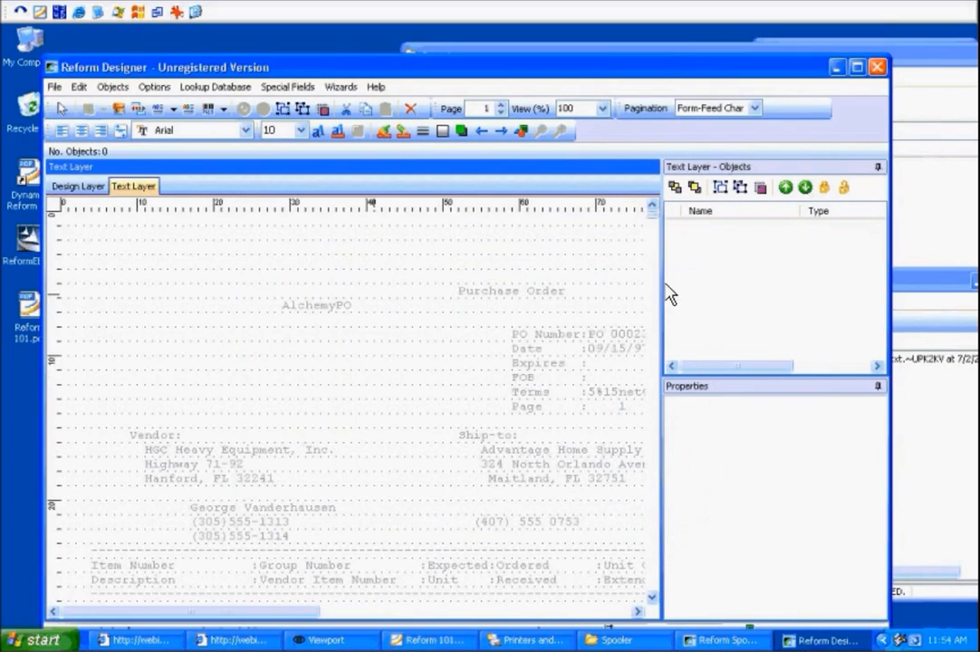
Draw a linked text region over the purchase order's line items on the Text Layer.
scroll(655, 227, down, 8)
scroll(656, 225, up, 5)
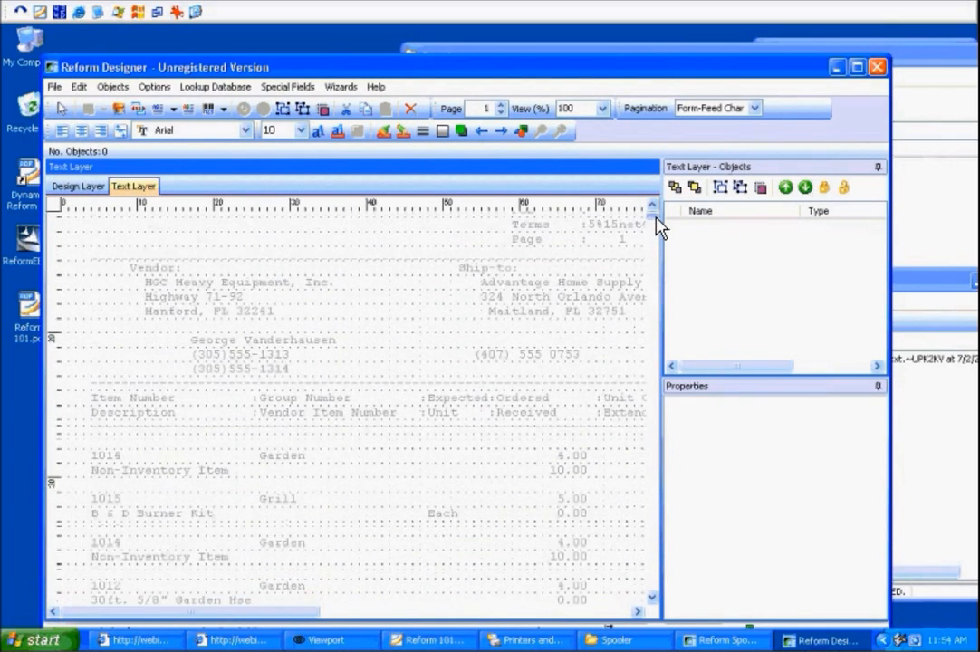
scroll(655, 209, down, 7)
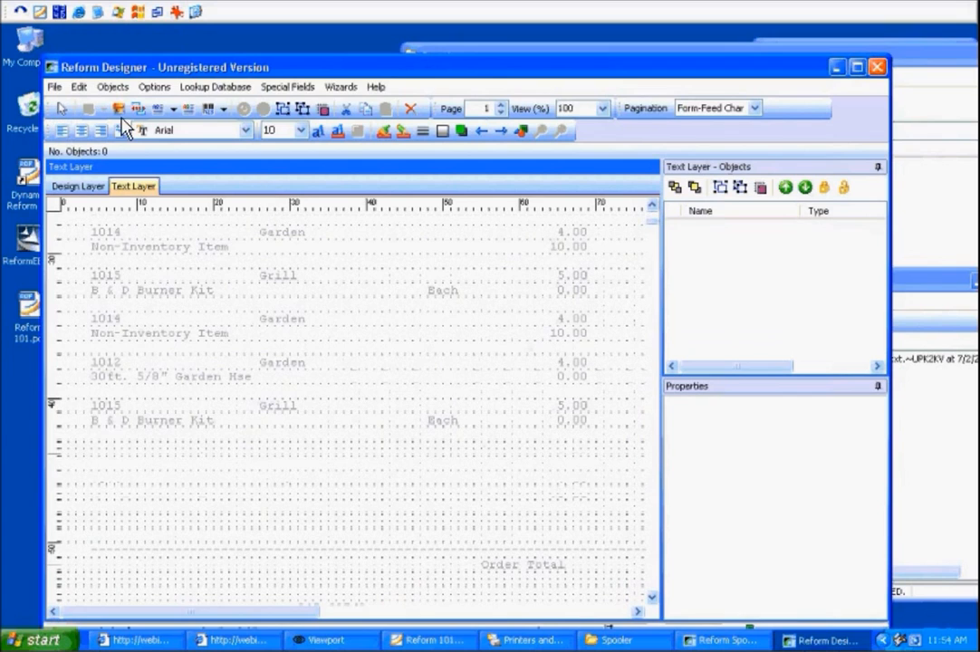
click(158, 111)
drag(88, 233, 639, 464)
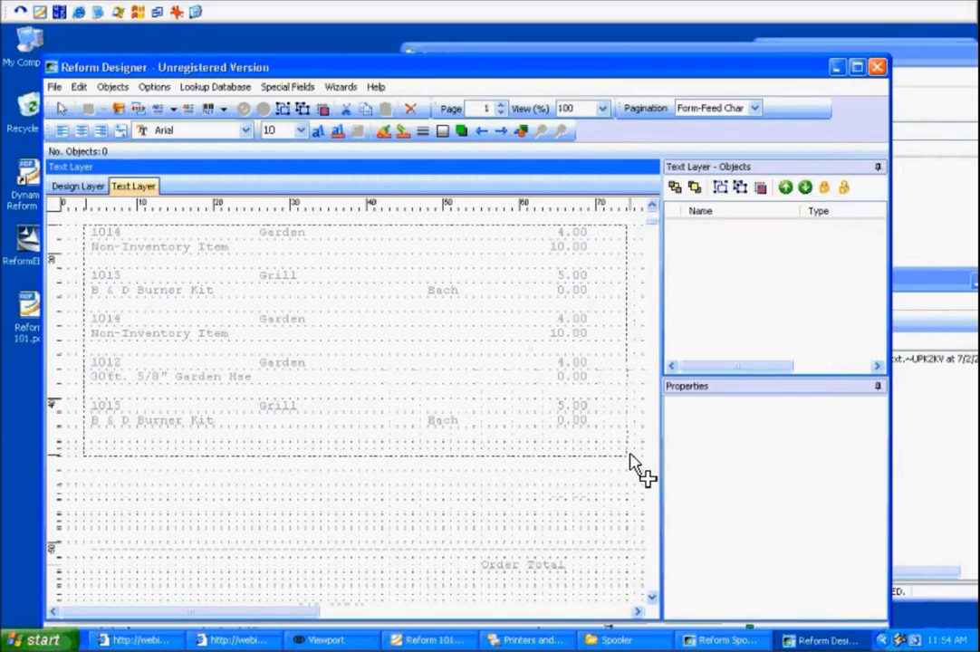
On the Design Layer, move the line-items text object up to the top of the page.
click(90, 190)
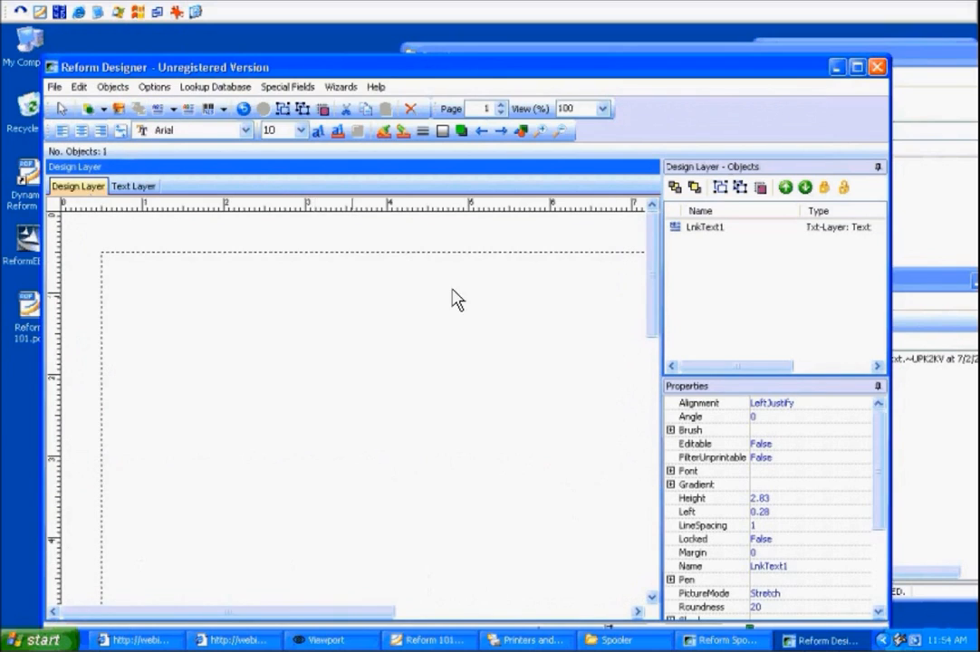
drag(652, 253, 654, 299)
drag(287, 559, 303, 344)
drag(650, 303, 650, 235)
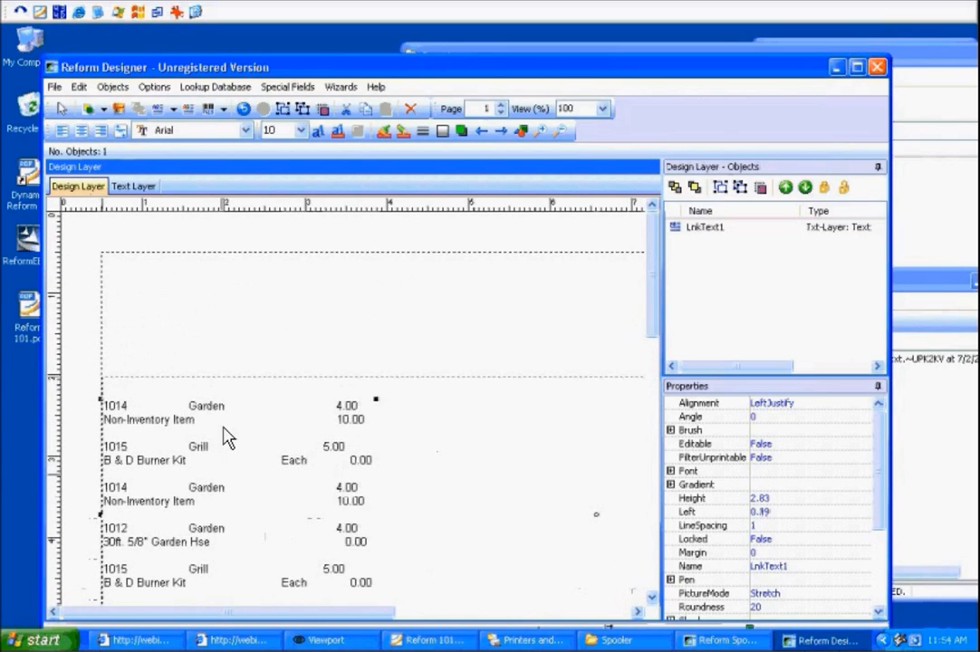
drag(222, 475, 224, 328)
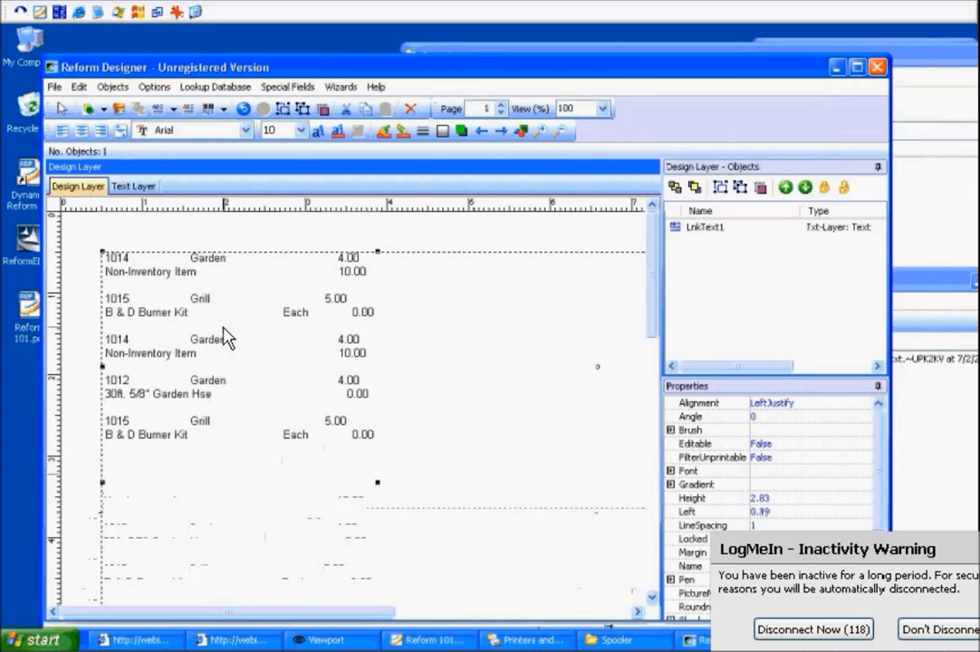
click(180, 227)
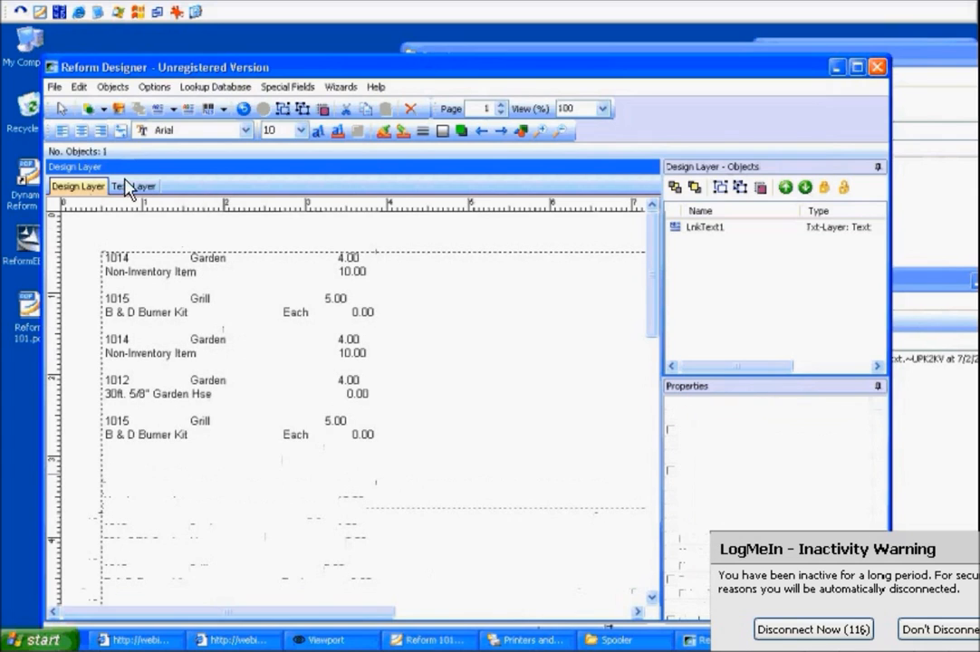
Save this form as SampleFormLink_Part2.FOM.
click(55, 87)
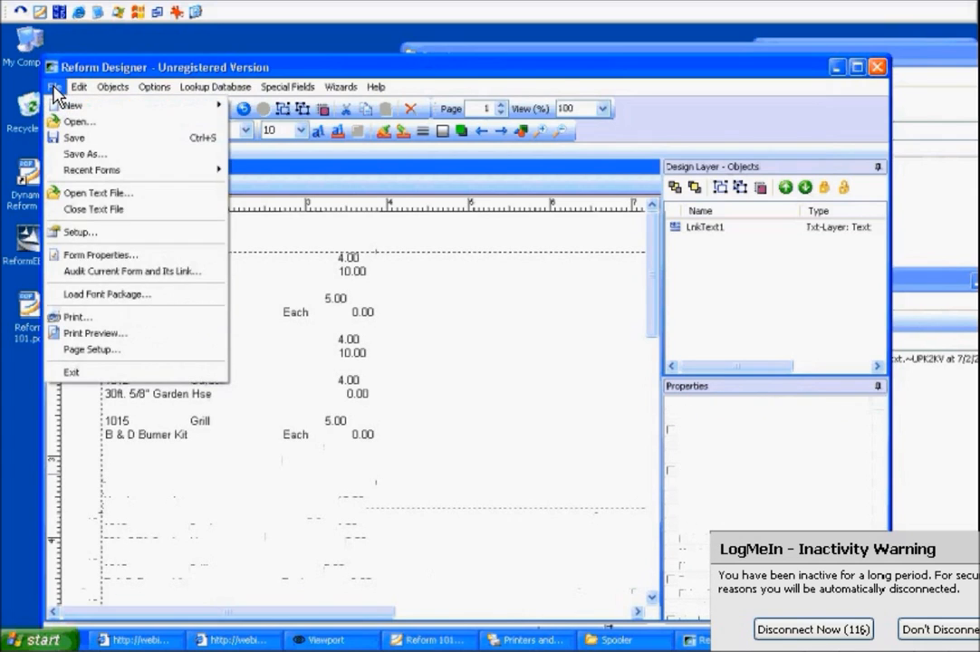
click(73, 142)
text(SampleFo)
key(BackSpace)
key(Down)
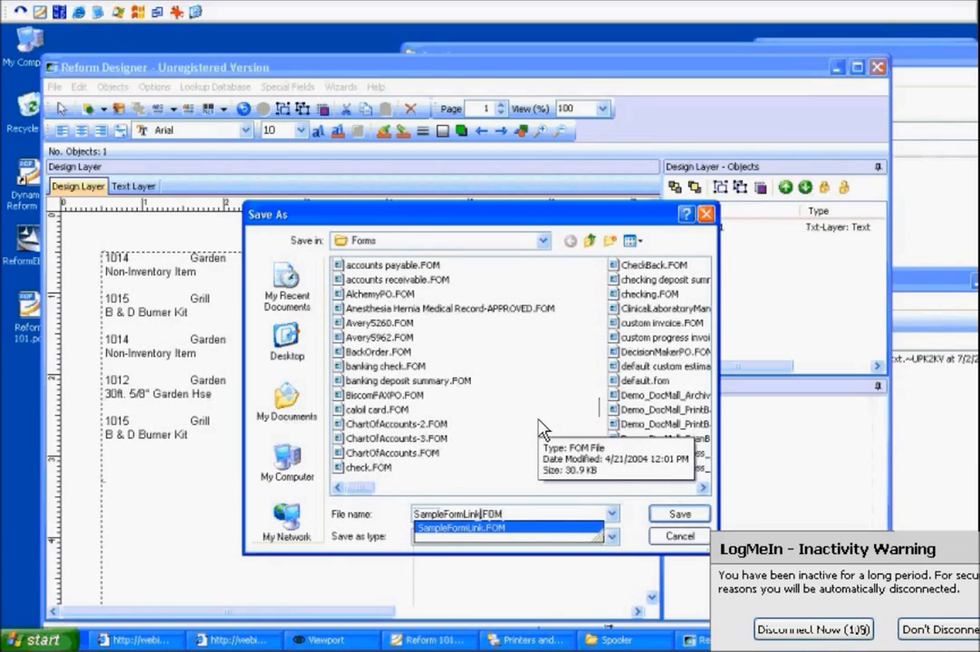
key(Left)
key(Left)
key(Left)
key(Left)
text(_Part2)
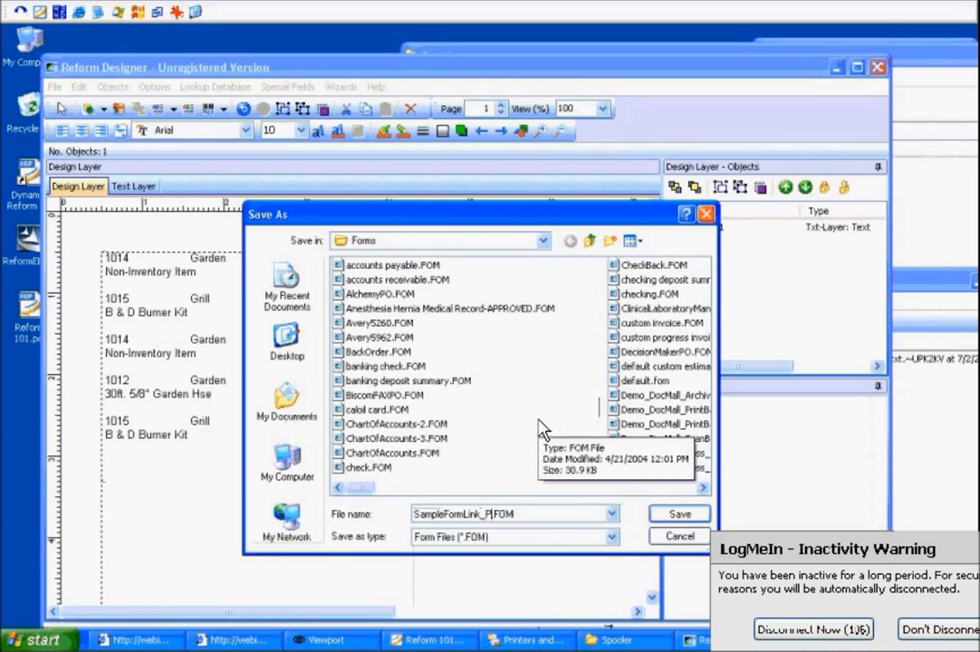
key(Return)
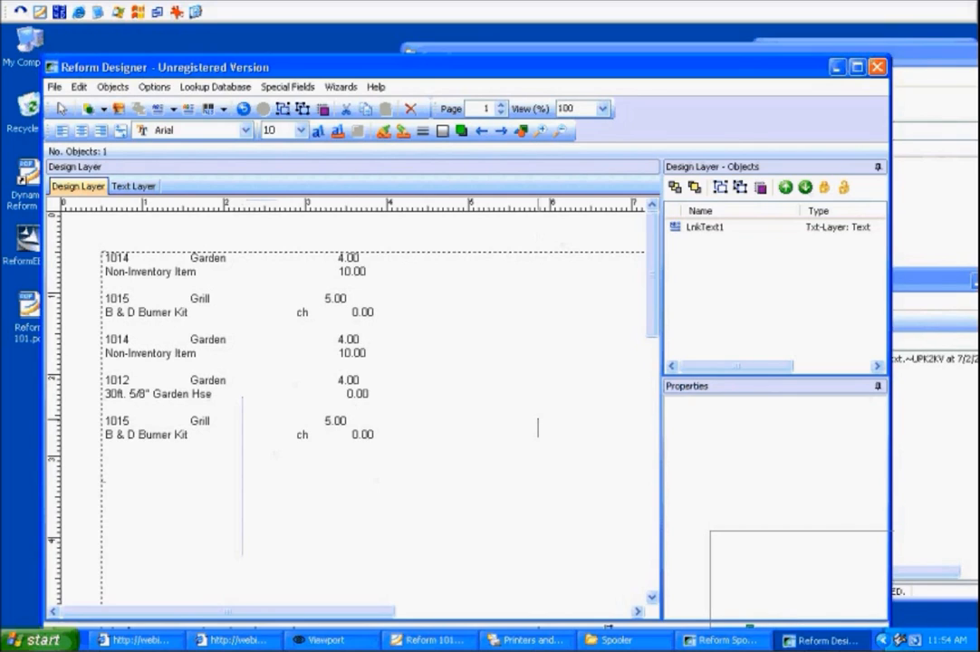
Open the SampleFormLink form.
click(55, 86)
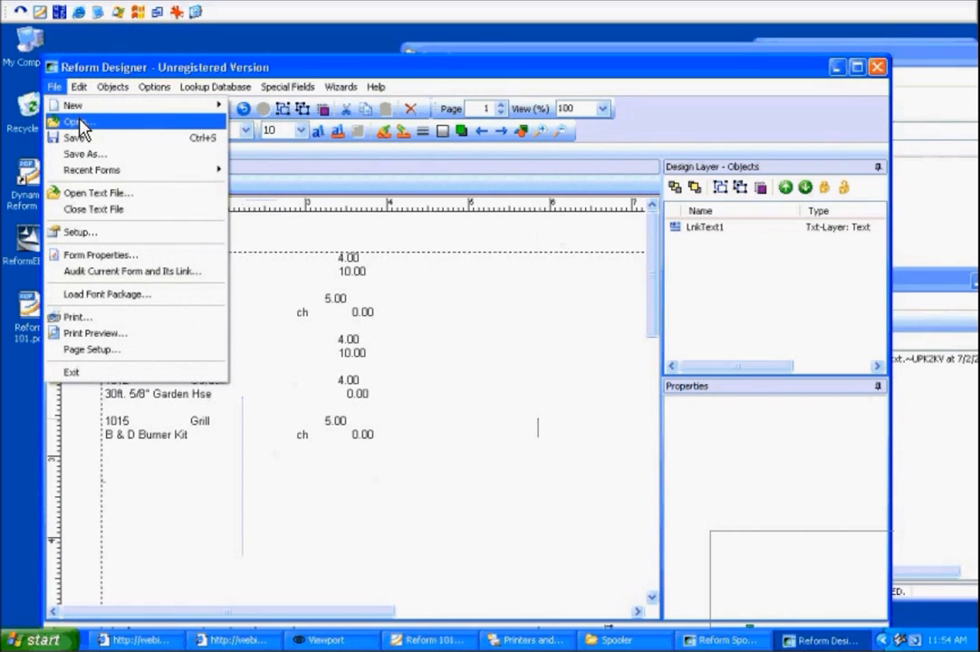
click(79, 122)
drag(363, 488, 656, 500)
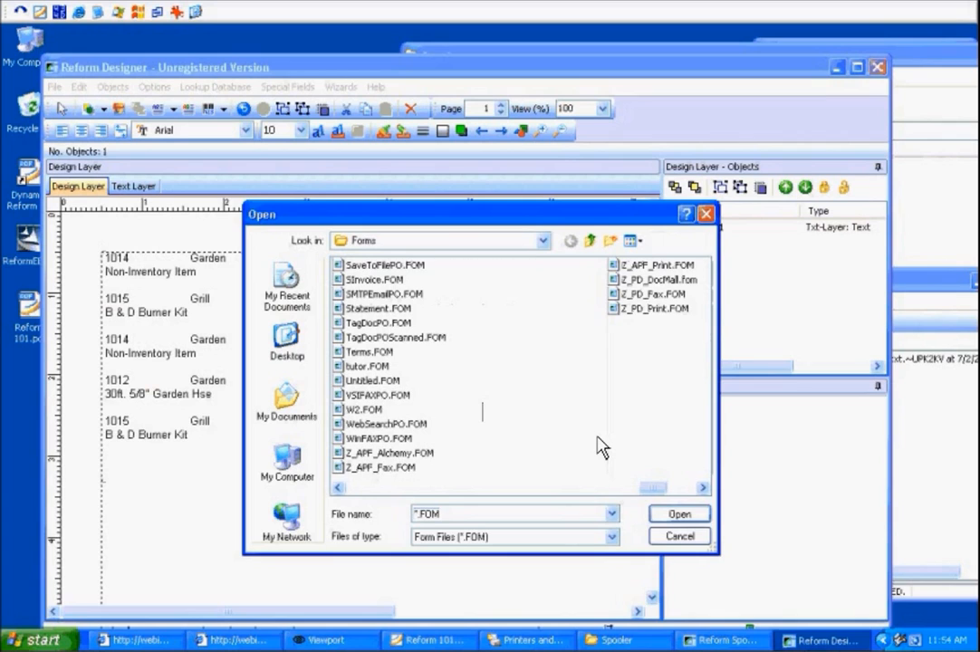
text(sam)
click(687, 514)
click(264, 327)
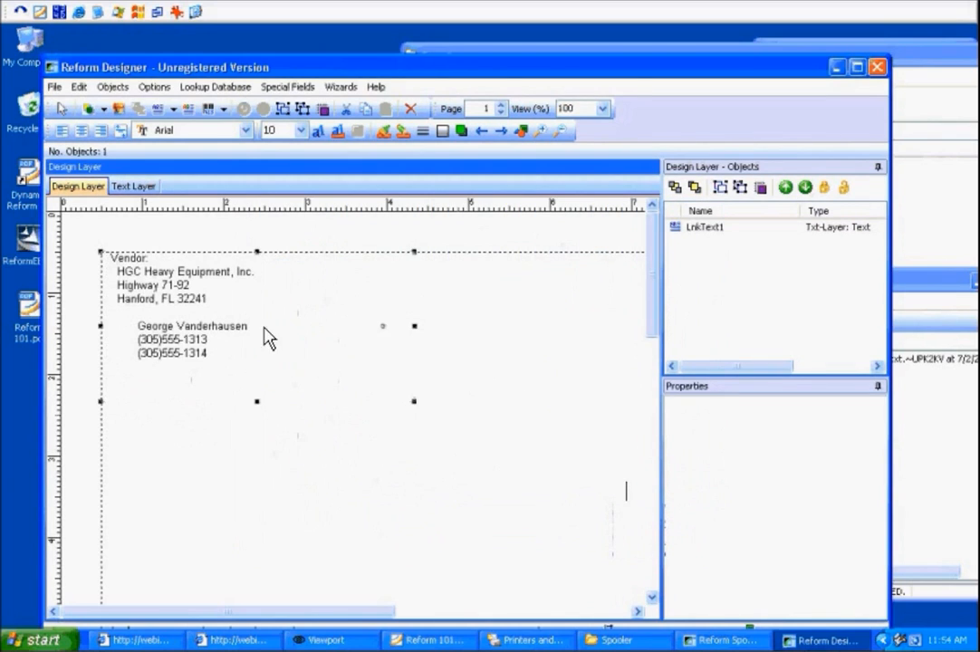
Add a text object at the top of the page reading "Part 1" and shift it left to the margin.
click(531, 297)
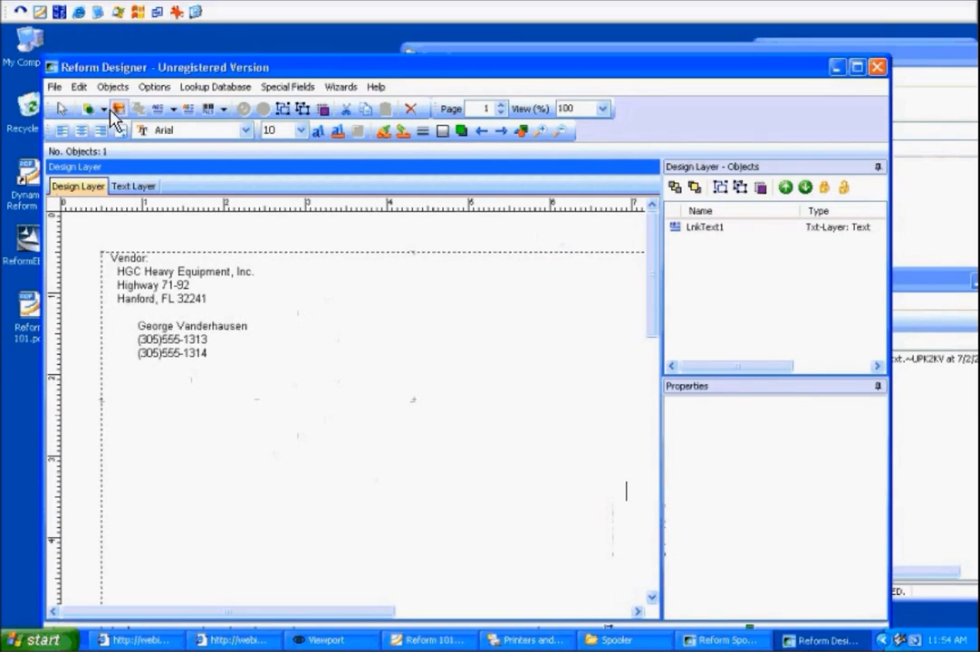
drag(120, 217, 343, 243)
click(843, 565)
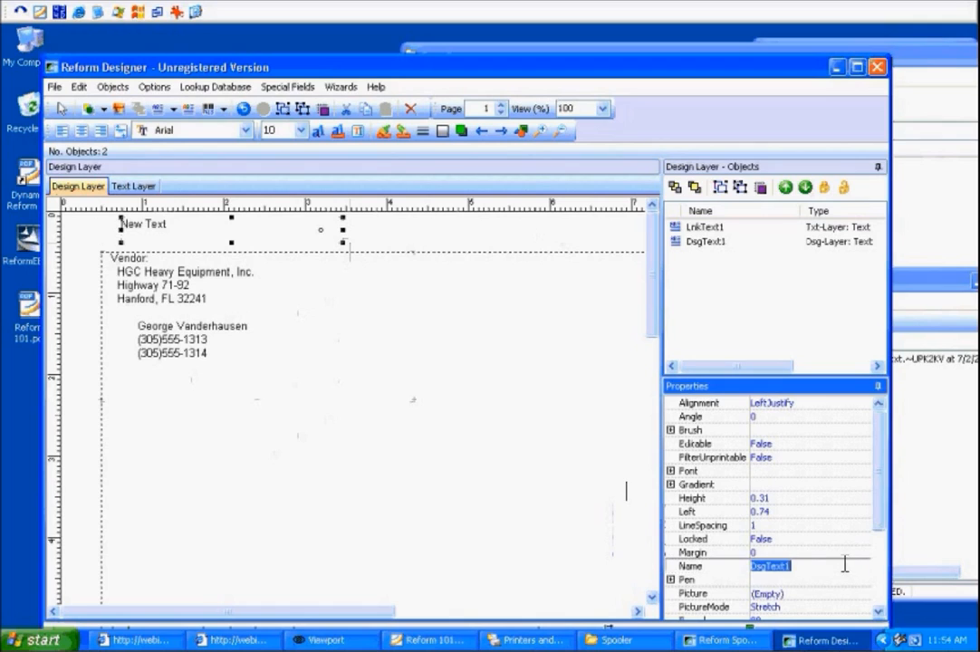
drag(875, 526, 879, 580)
scroll(858, 582, down, 1)
click(854, 555)
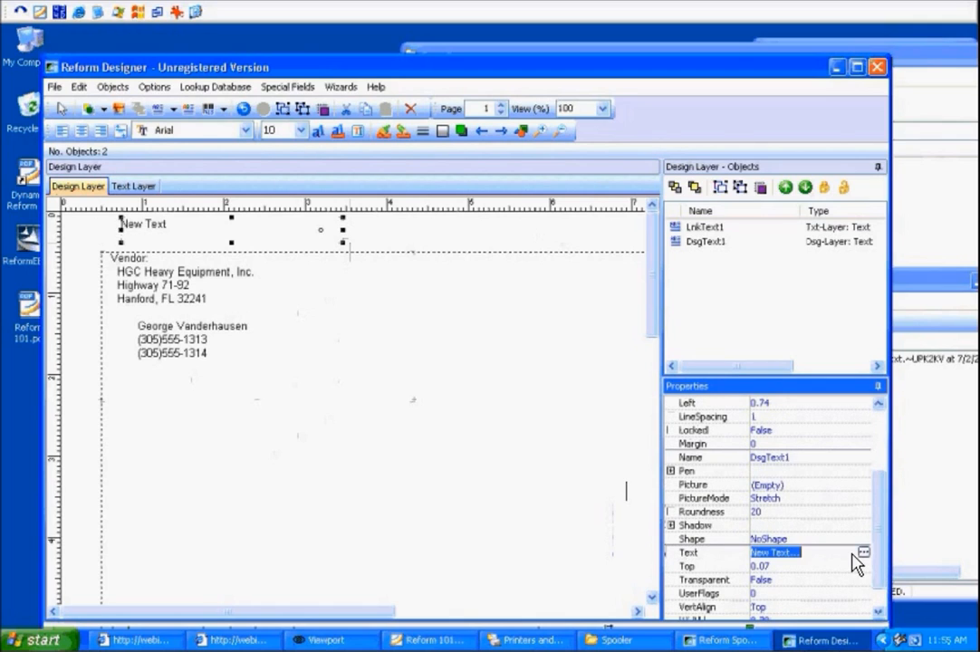
click(865, 553)
text(Part 1)
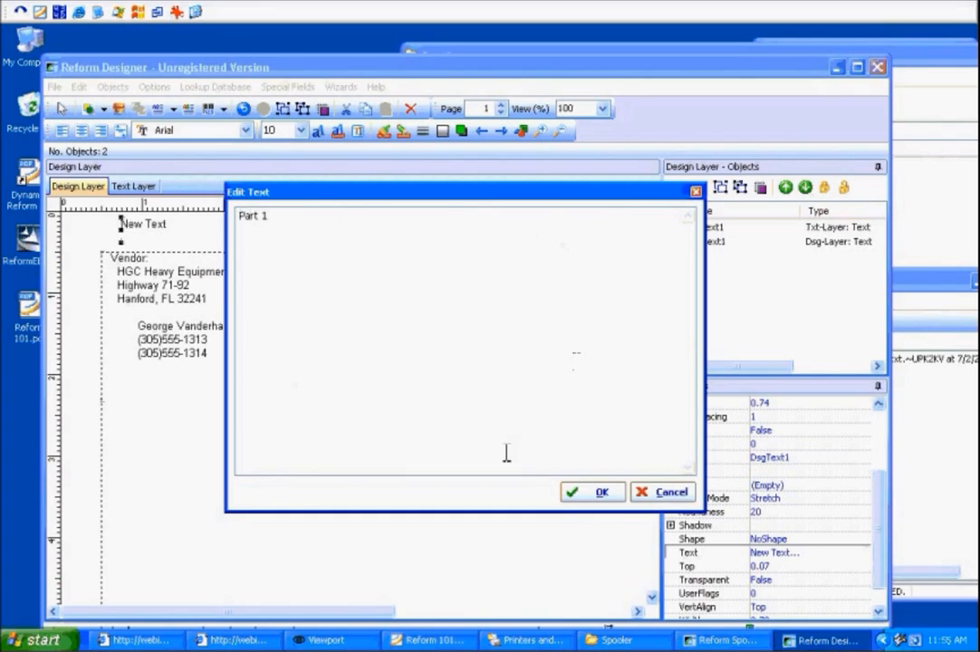
click(595, 494)
drag(189, 224, 165, 228)
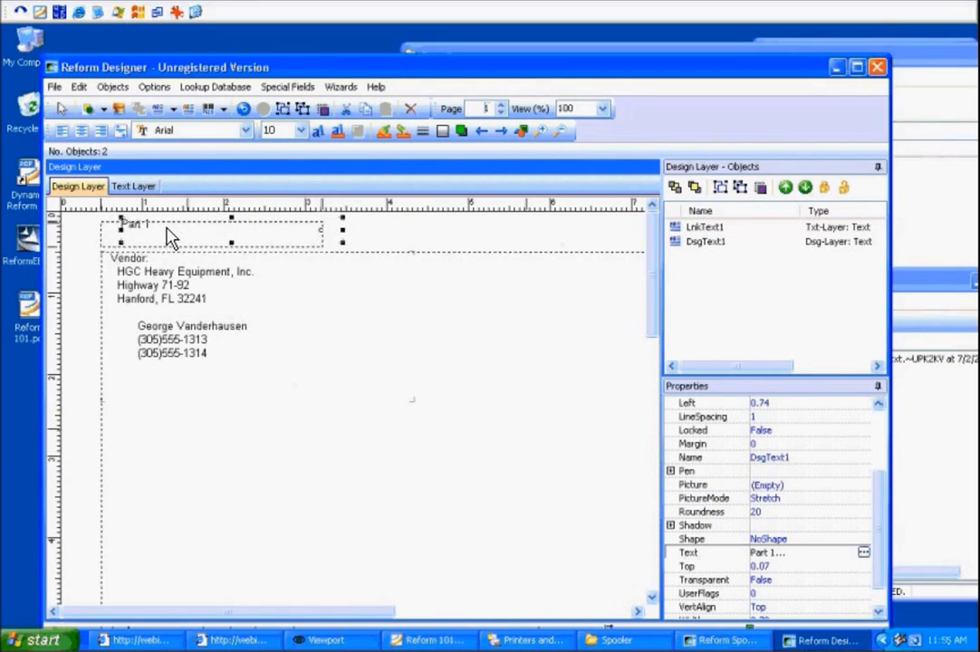
click(327, 477)
In the form properties, link this form to SampleFormLink_Part2.FOM with Normal link mode.
click(58, 89)
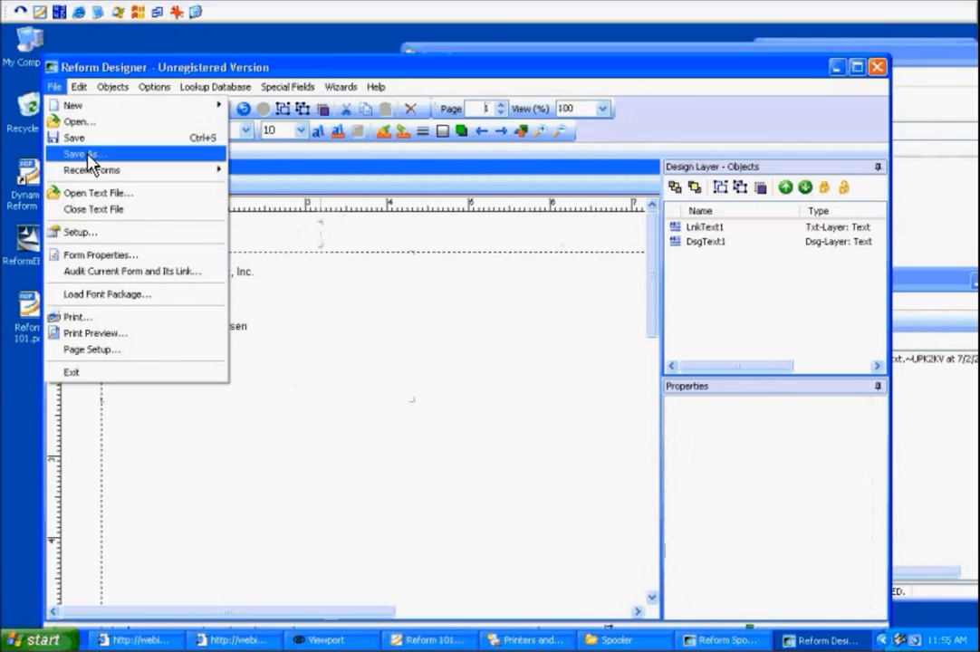
click(105, 256)
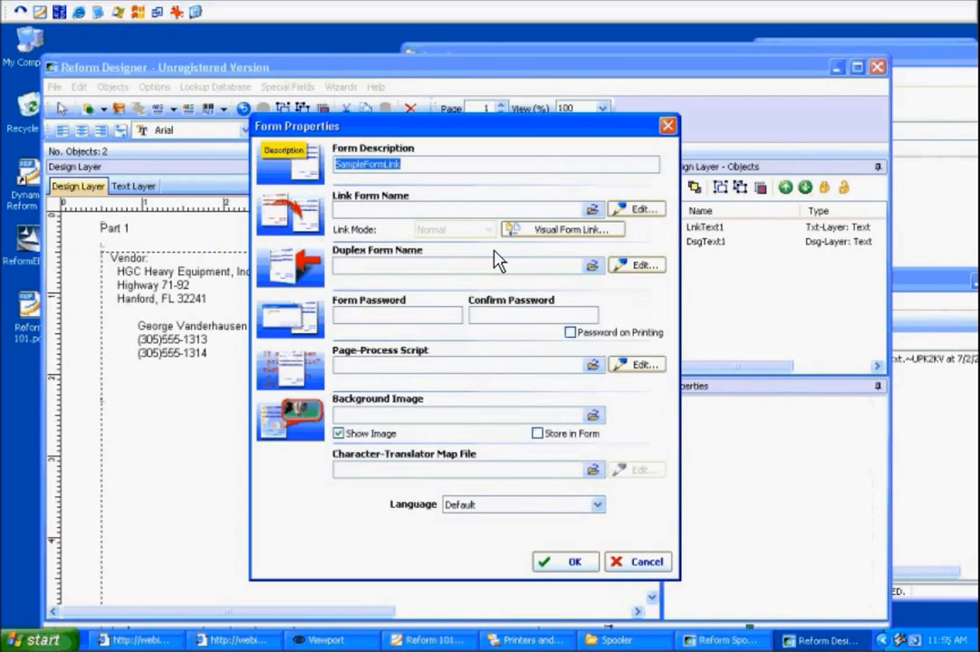
click(453, 264)
click(388, 210)
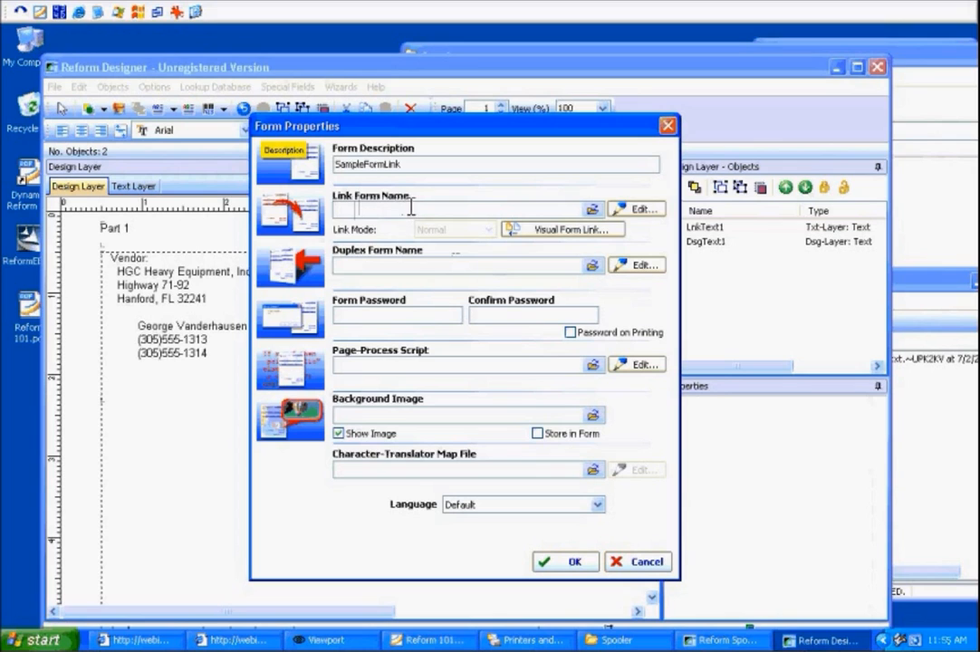
click(594, 211)
drag(586, 263, 582, 427)
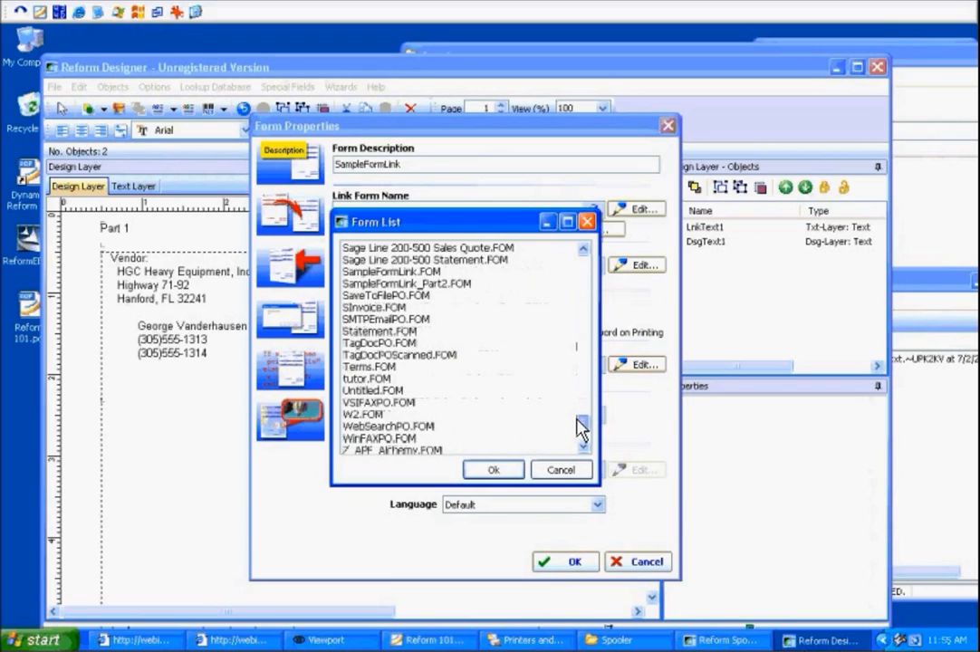
click(442, 286)
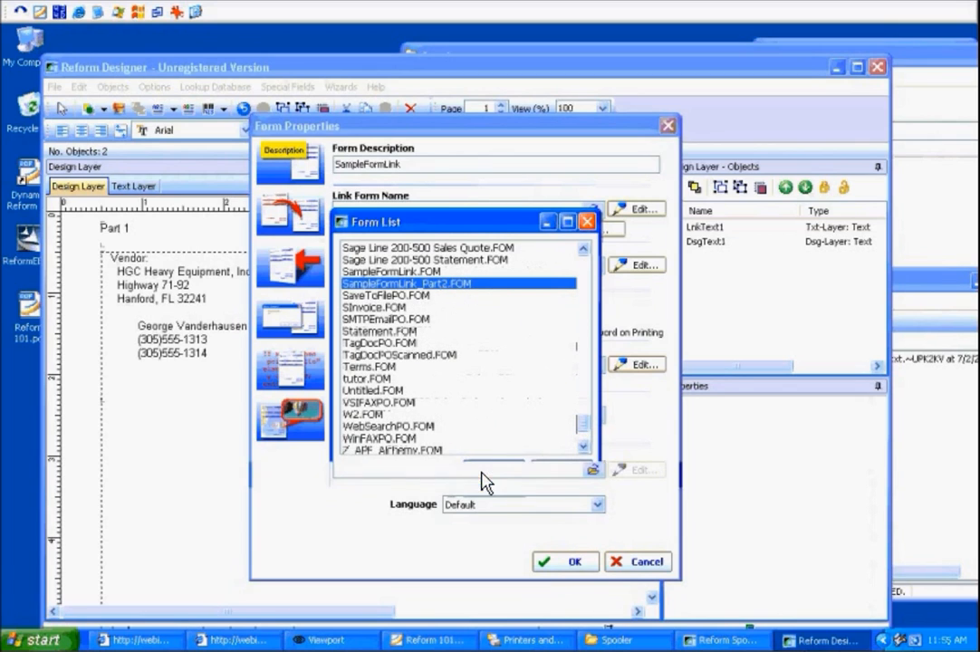
click(488, 471)
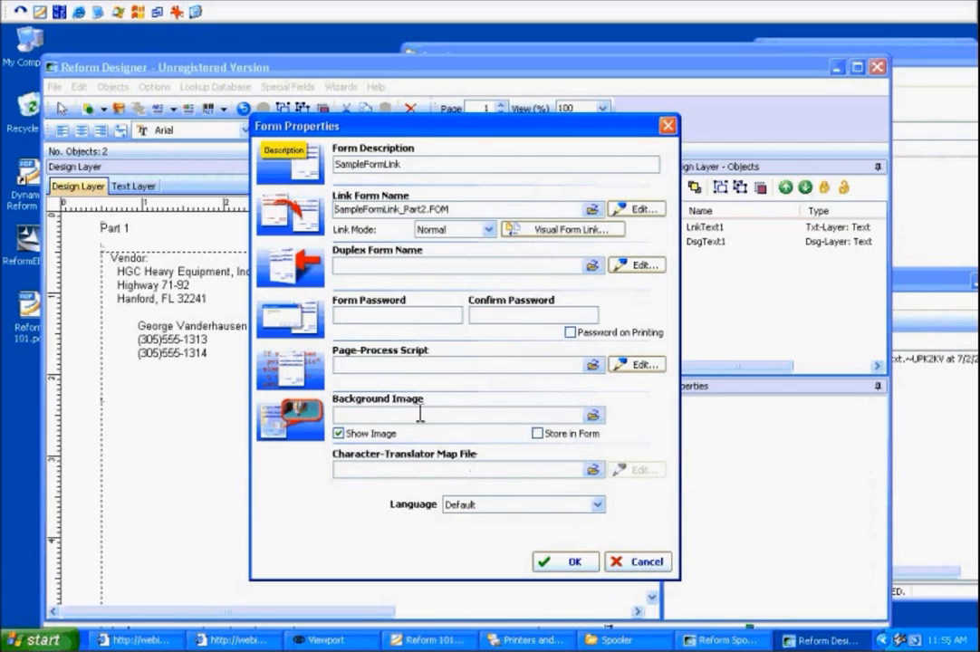
click(488, 230)
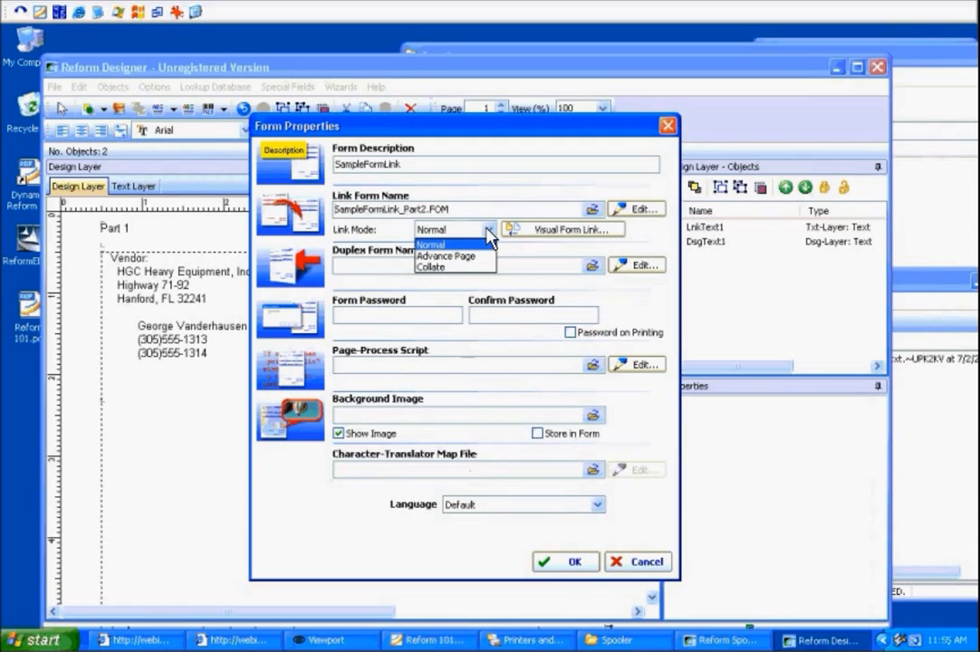
click(470, 230)
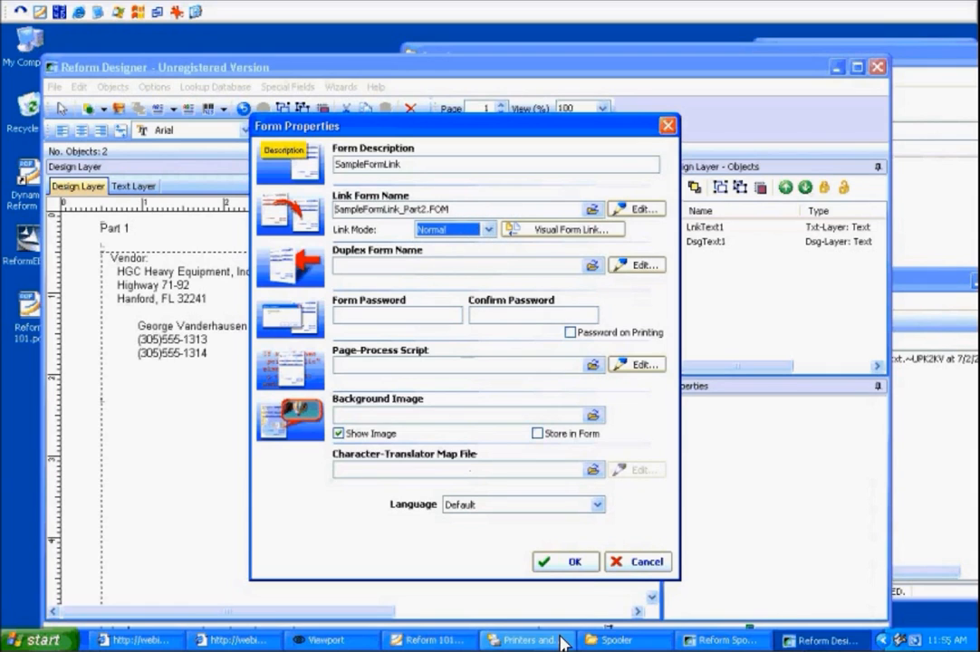
click(576, 563)
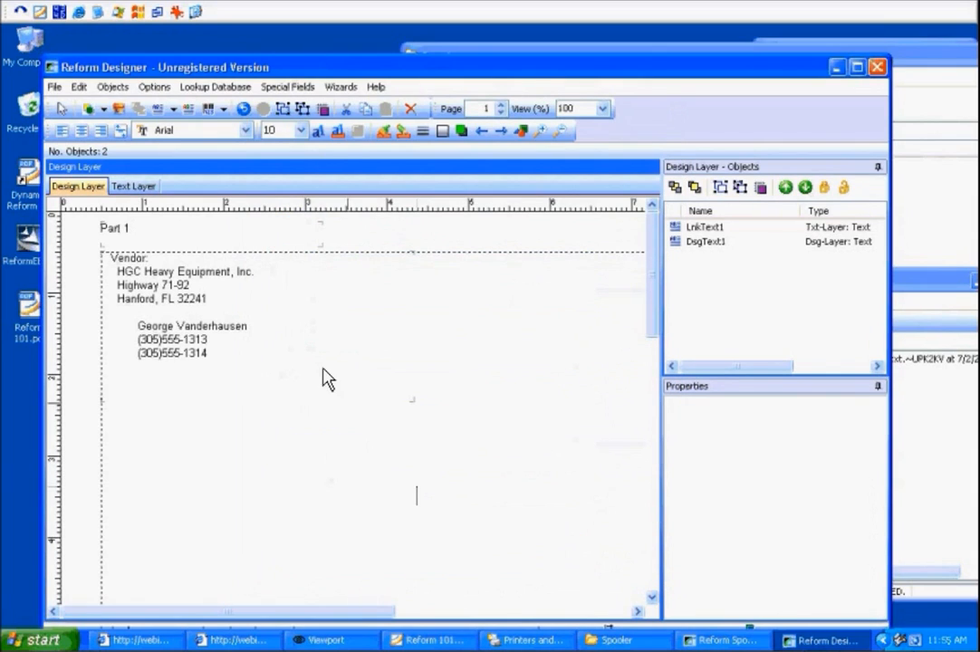
Save the form.
click(54, 87)
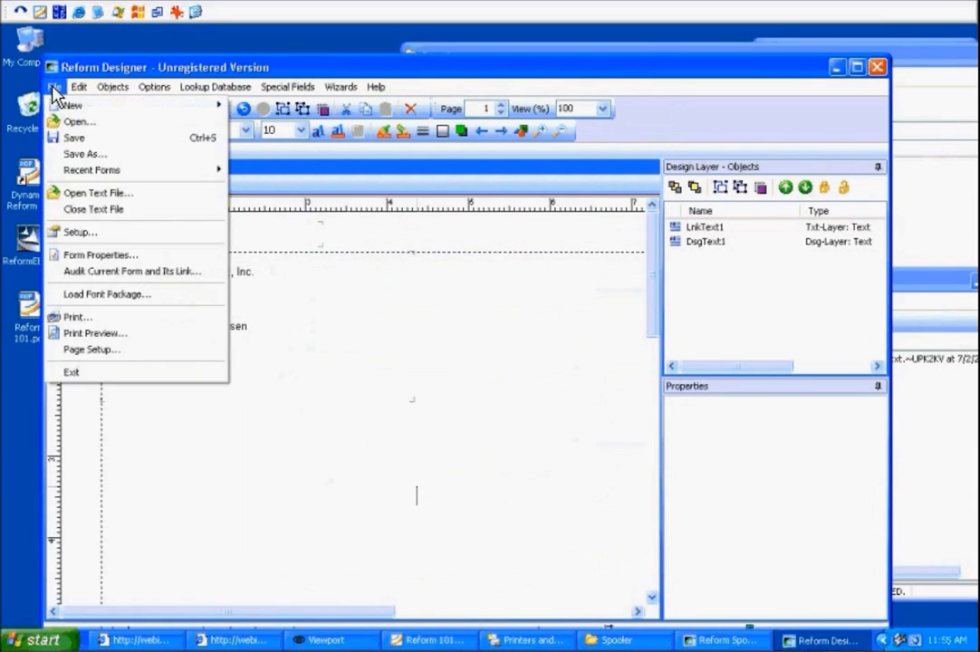
click(72, 141)
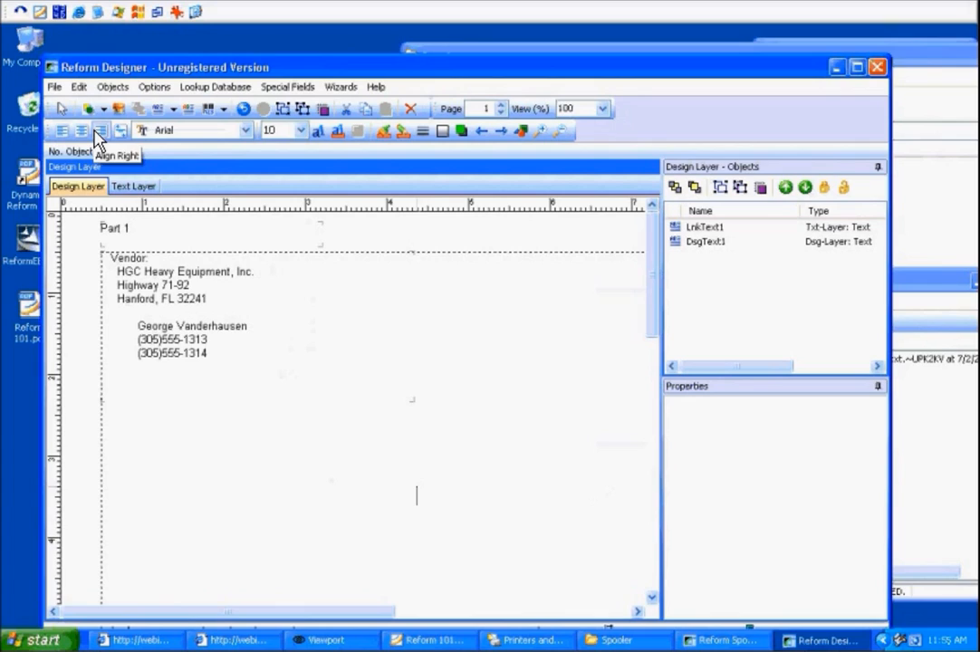
click(96, 132)
Configure the page setup to send via SaveToFile with PDF attachments, and save the form.
click(54, 86)
click(118, 353)
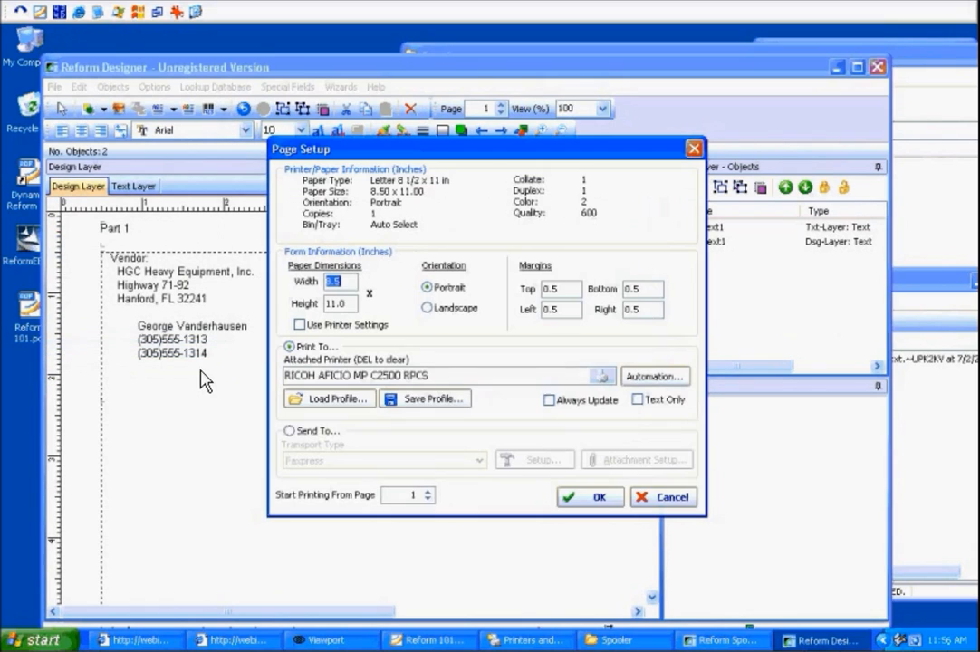
click(316, 438)
click(478, 460)
scroll(416, 514, down, 5)
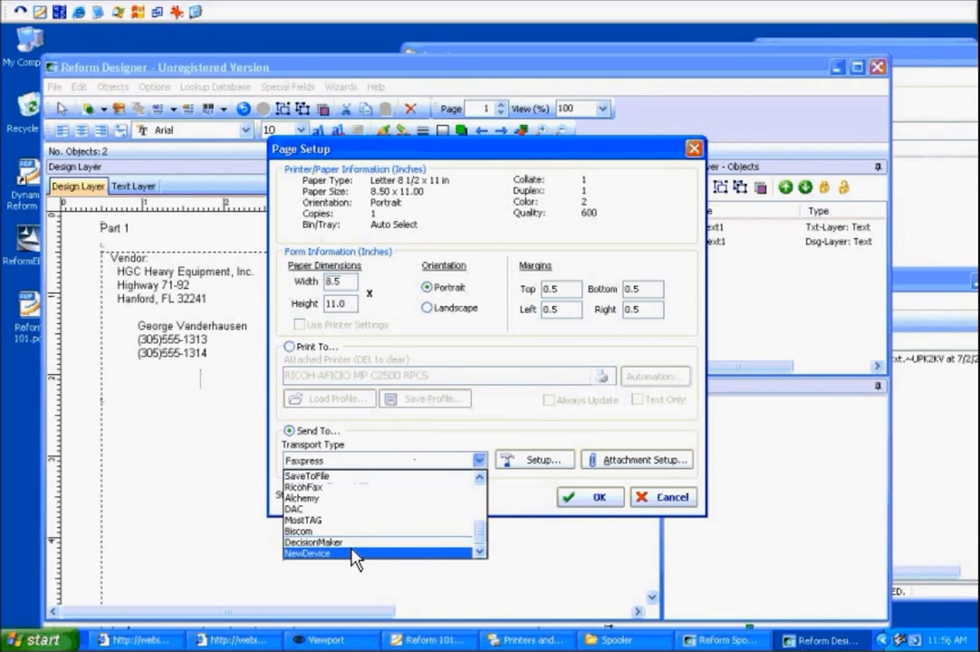
click(352, 476)
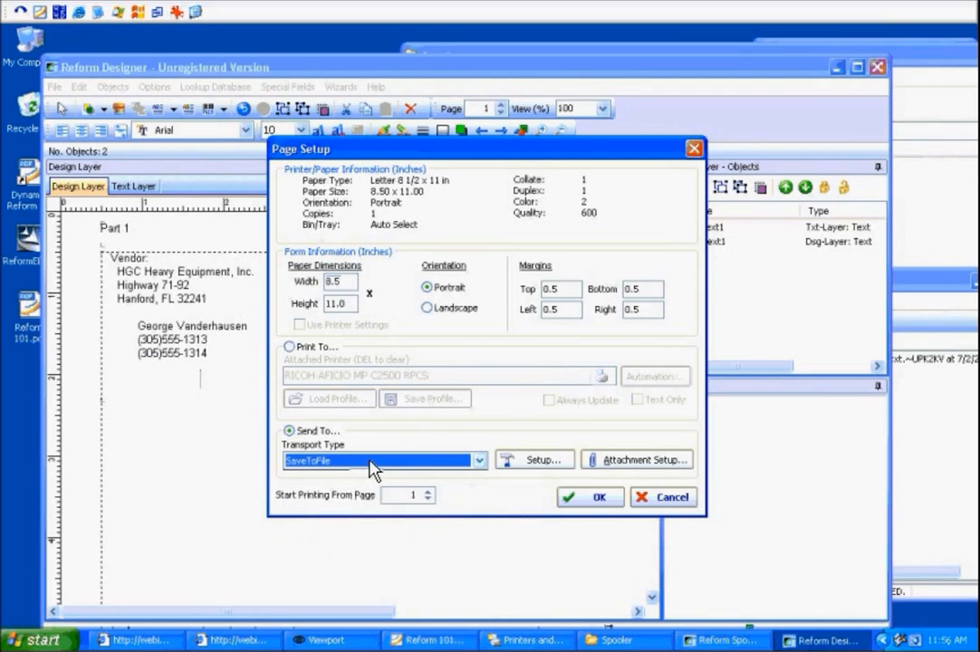
click(605, 459)
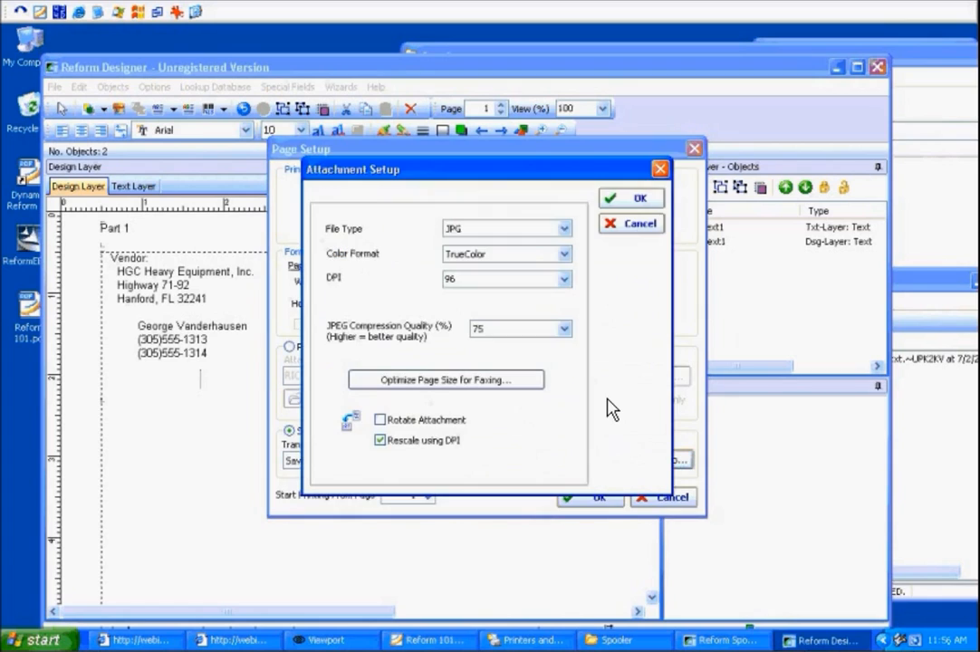
click(554, 227)
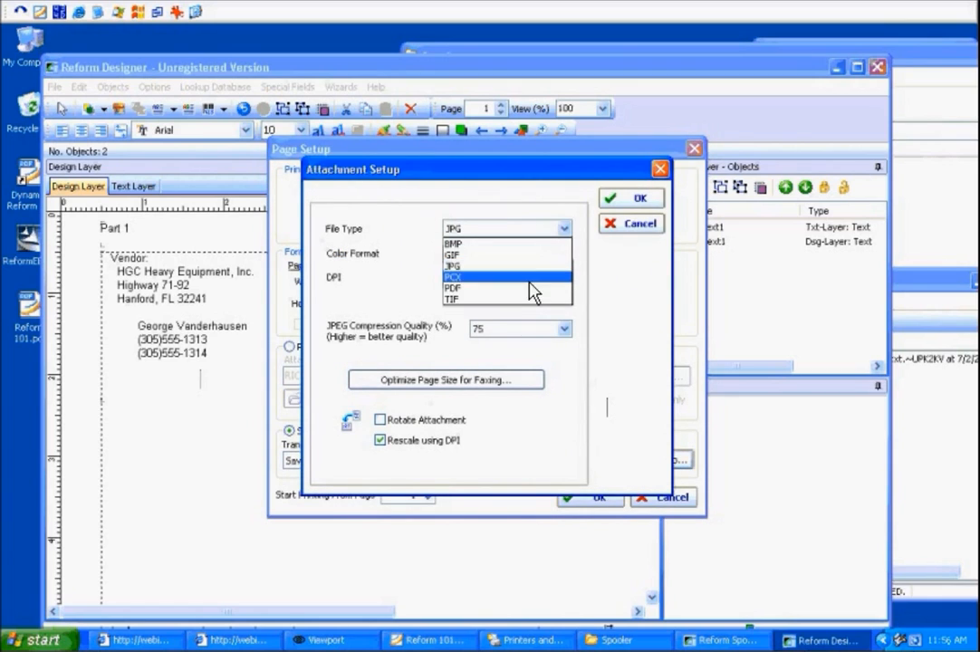
click(453, 288)
click(635, 198)
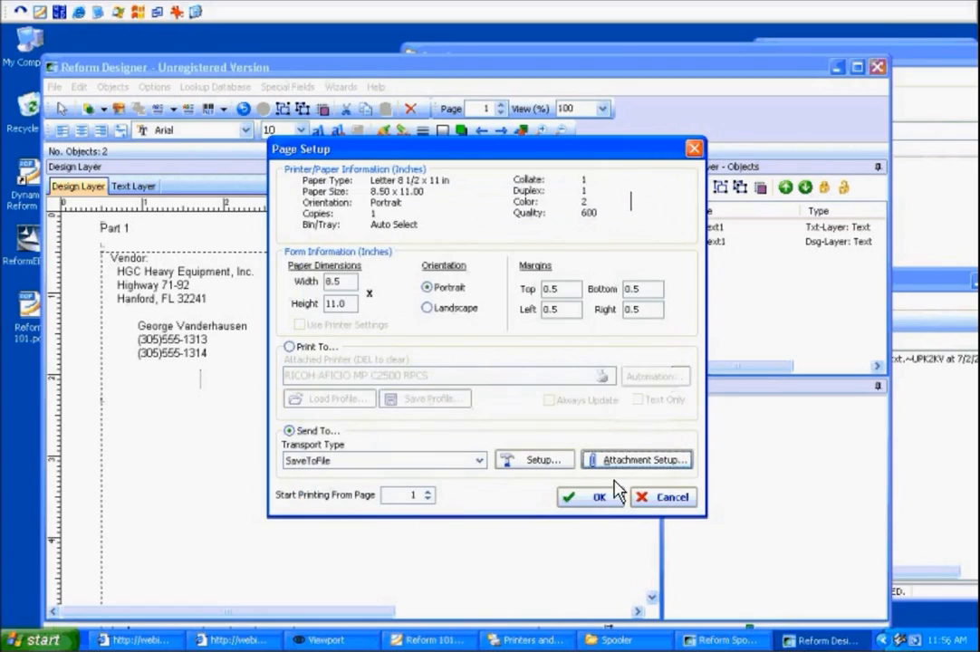
click(600, 497)
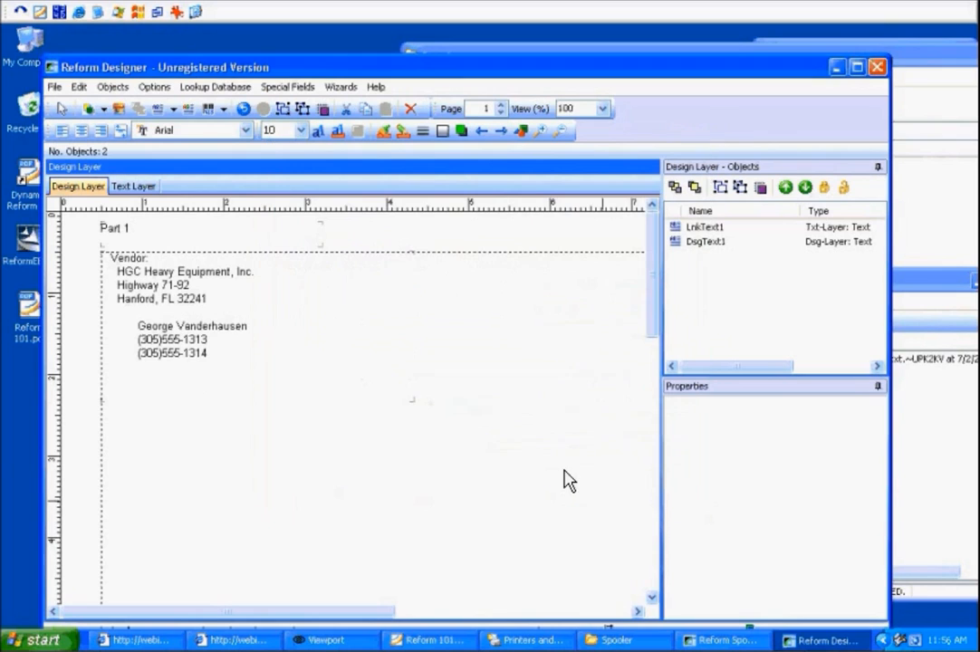
click(54, 86)
click(78, 138)
Open the linked form SampleFormLink_Part2.FOM for editing from the form properties.
click(54, 86)
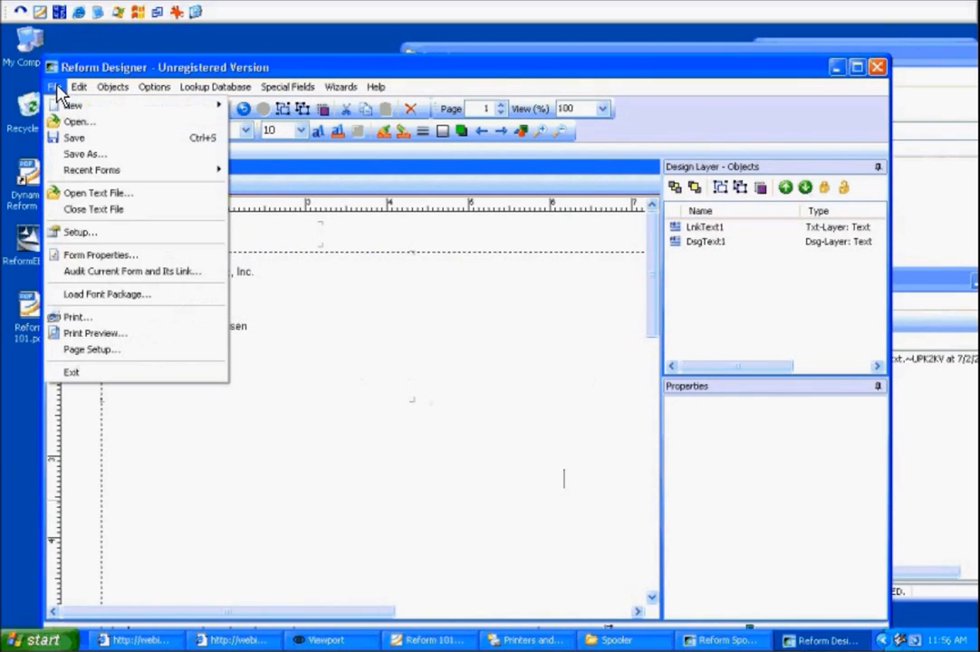
click(99, 256)
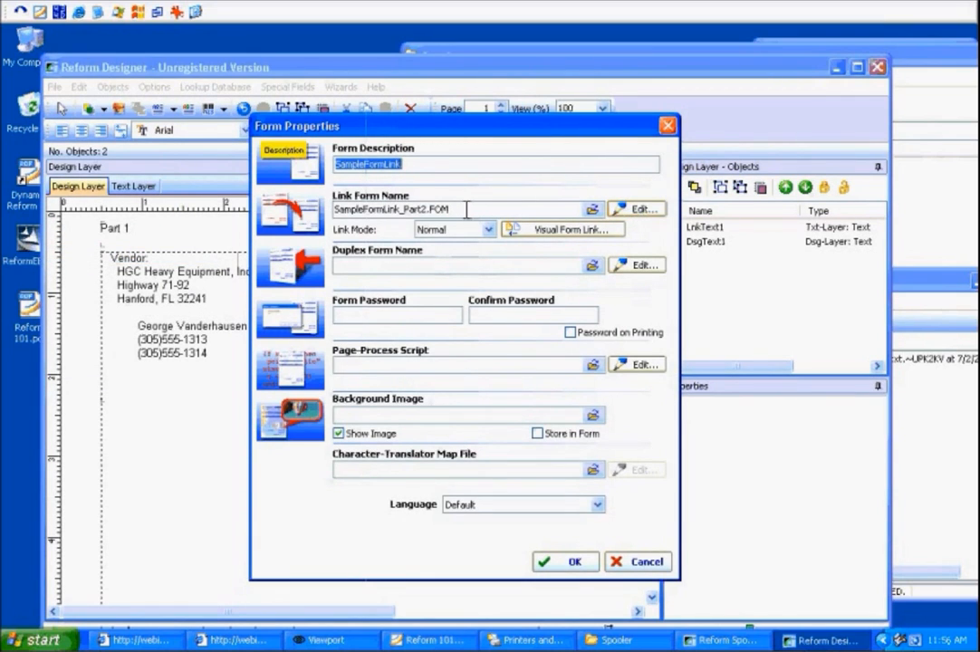
drag(475, 213, 514, 214)
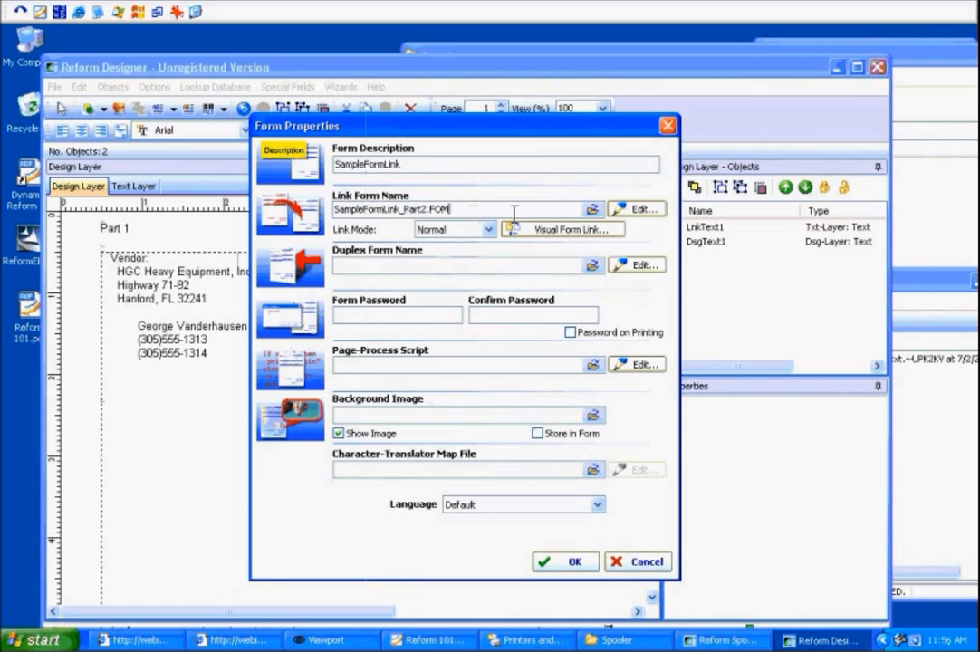
click(641, 212)
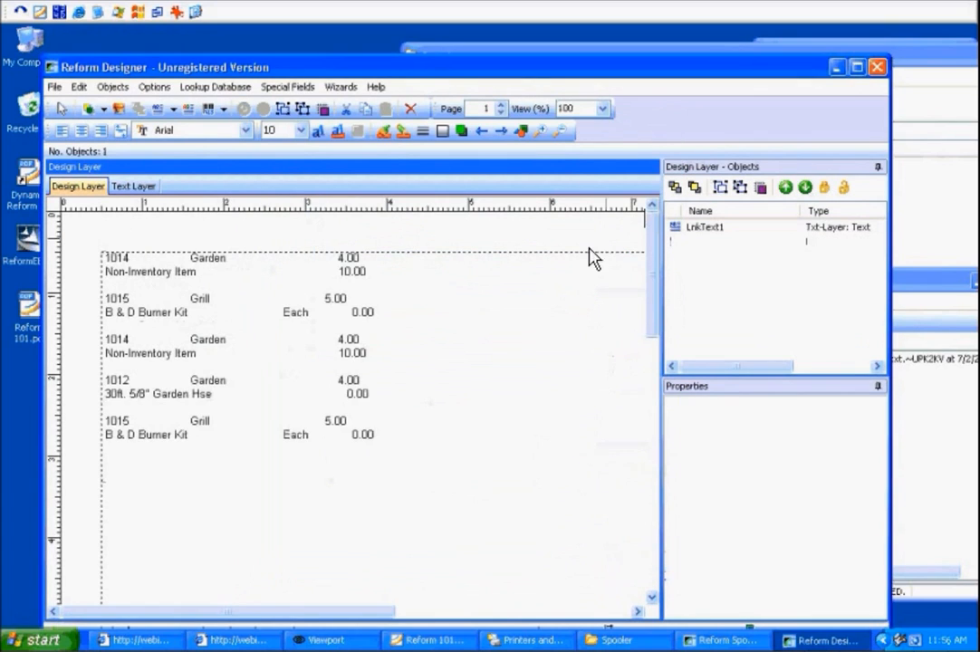
click(302, 276)
click(280, 234)
Set this form's page setup to send via SaveToFile with multi-page TIF attachments.
click(57, 87)
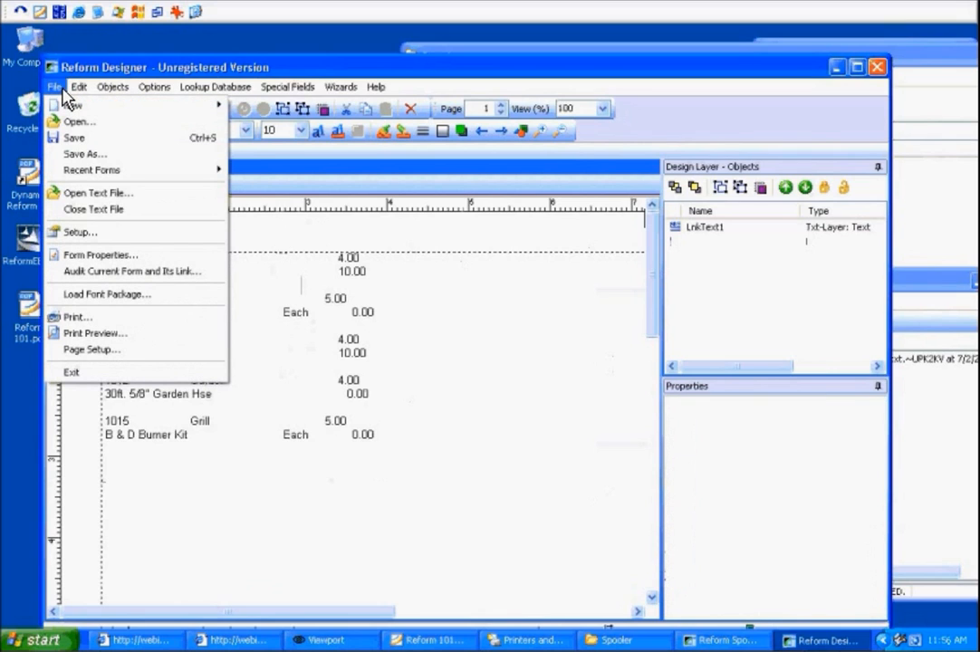
click(129, 355)
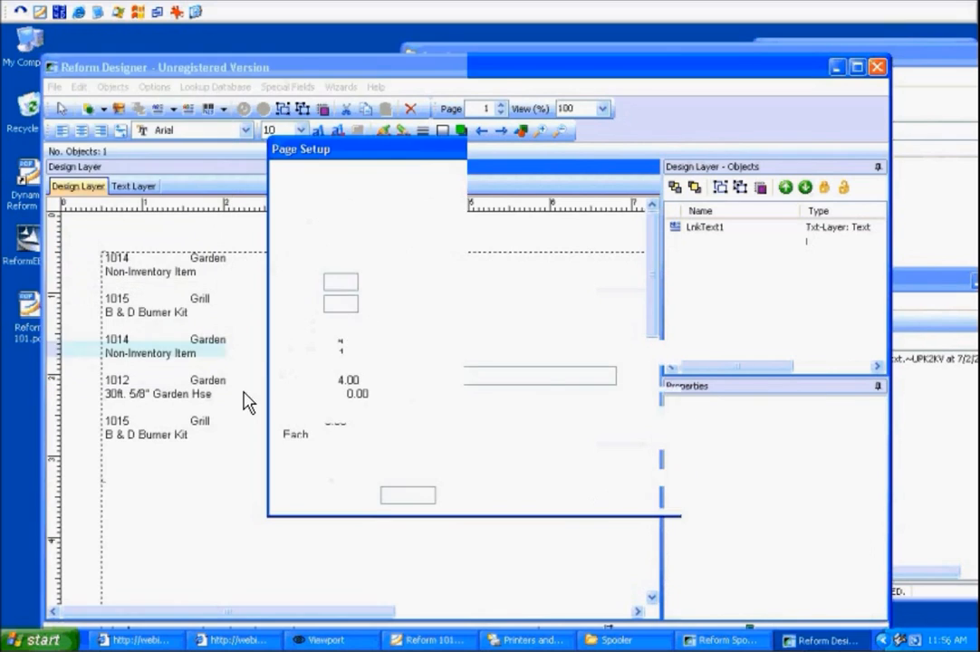
click(290, 432)
click(353, 461)
scroll(361, 532, down, 3)
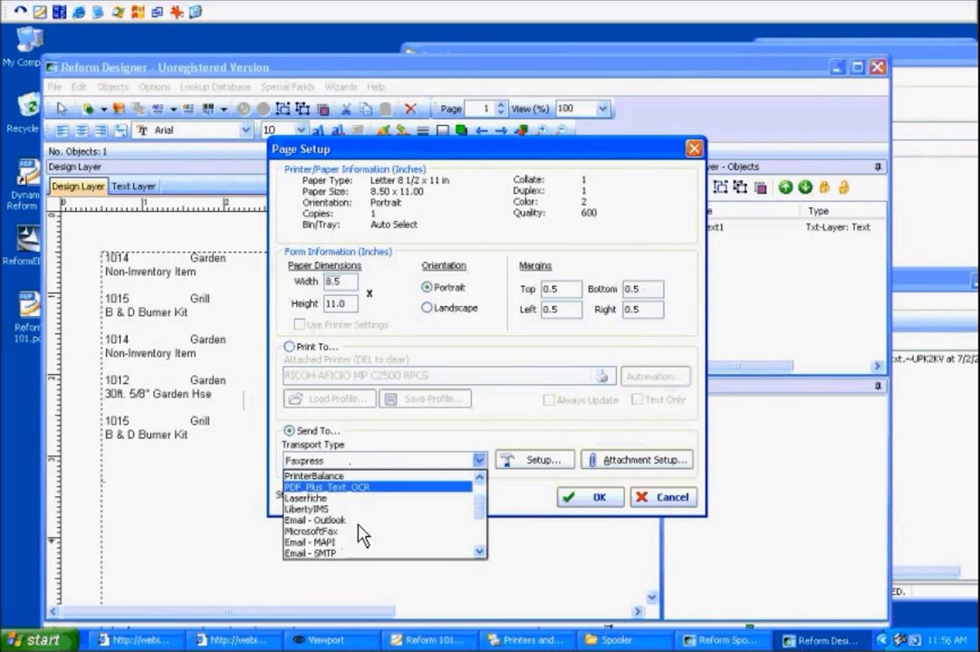
click(350, 514)
click(614, 462)
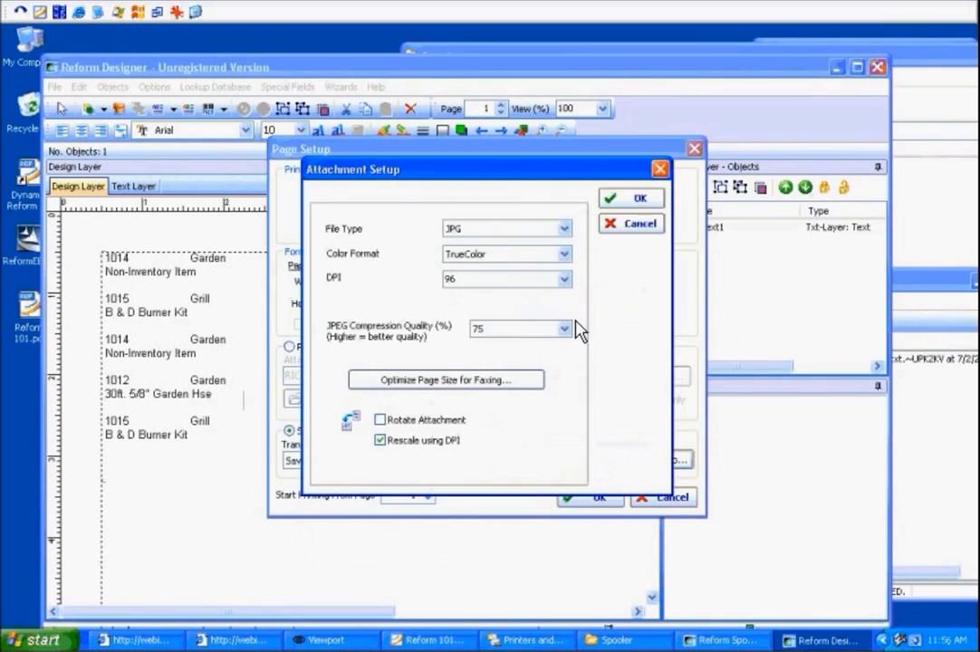
click(560, 232)
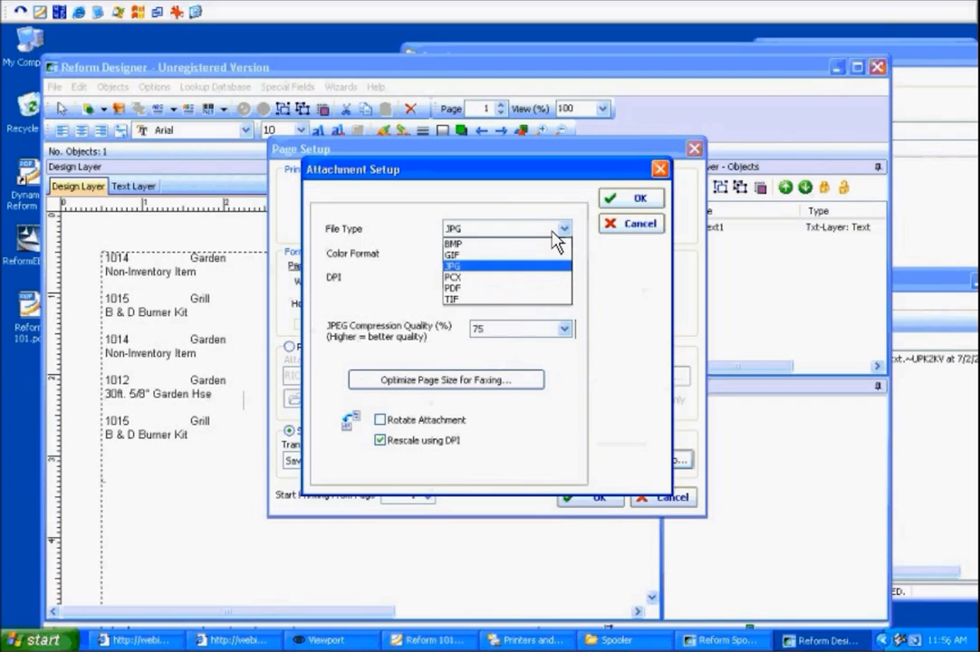
click(523, 300)
click(517, 348)
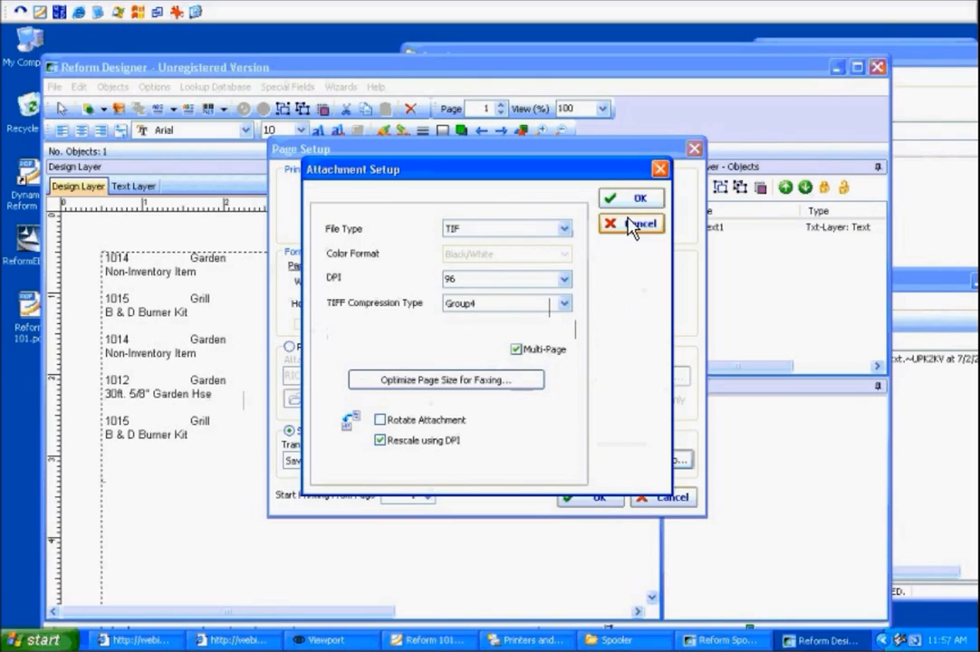
click(631, 200)
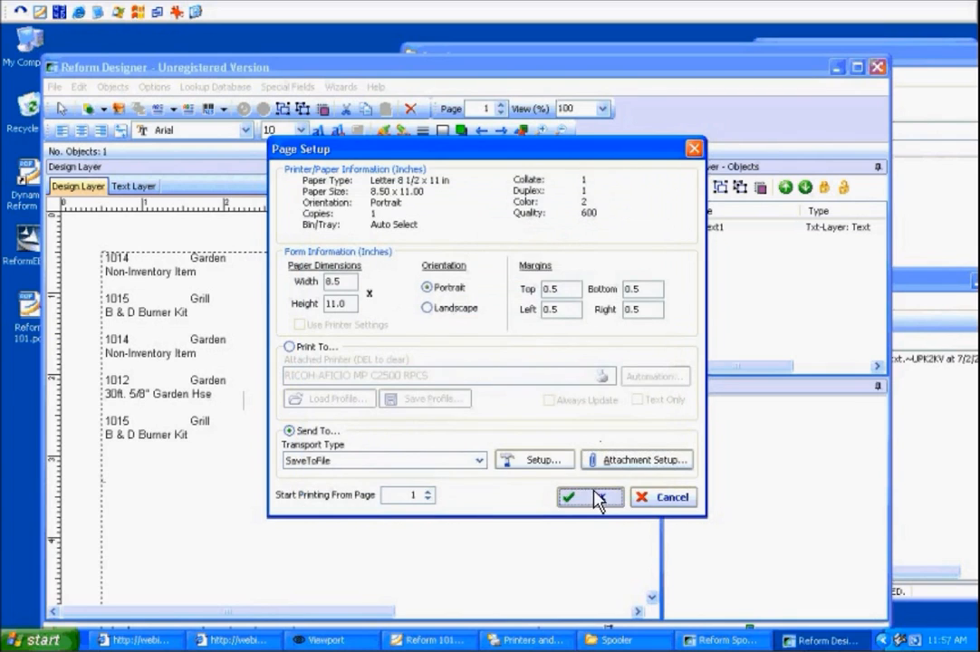
click(585, 497)
Open the form SampleFormLink for editing.
click(54, 87)
click(56, 88)
click(56, 88)
click(80, 122)
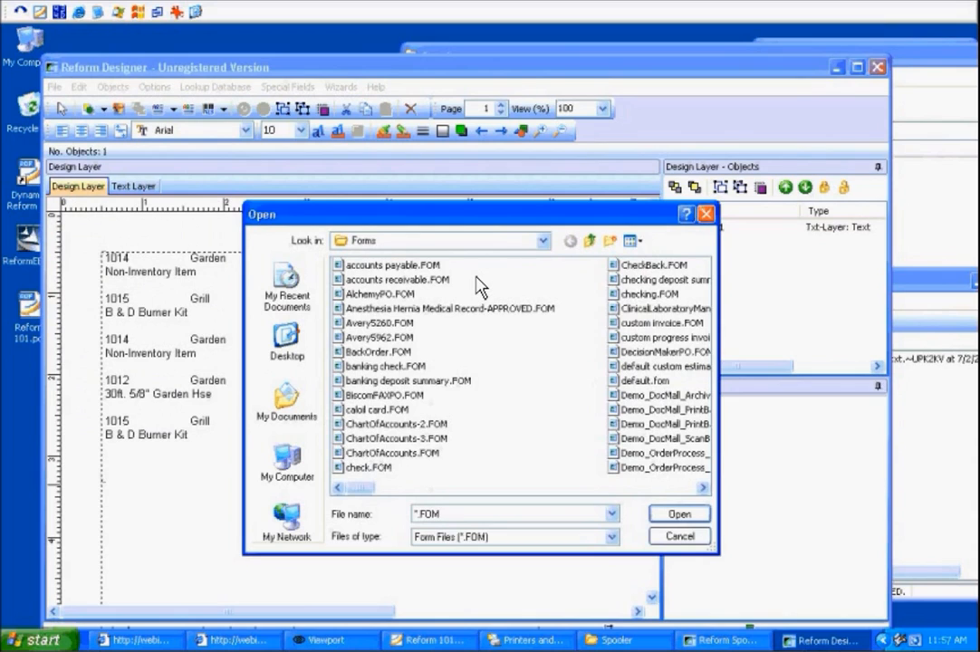
text(sam)
key(Return)
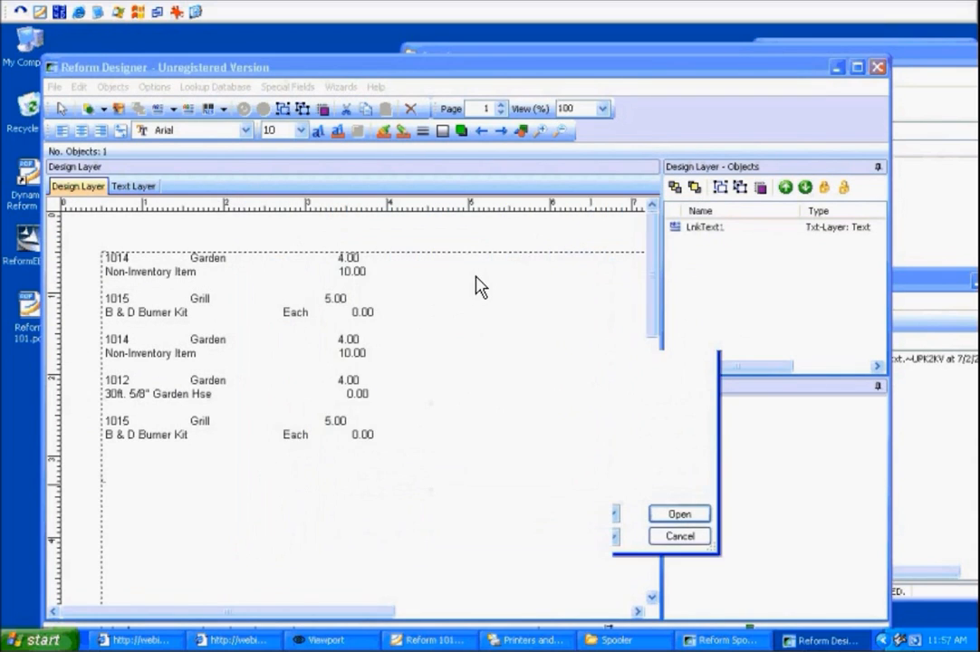
Review this form's page setup and attachment setup, confirm the dialog, and save the form.
click(54, 87)
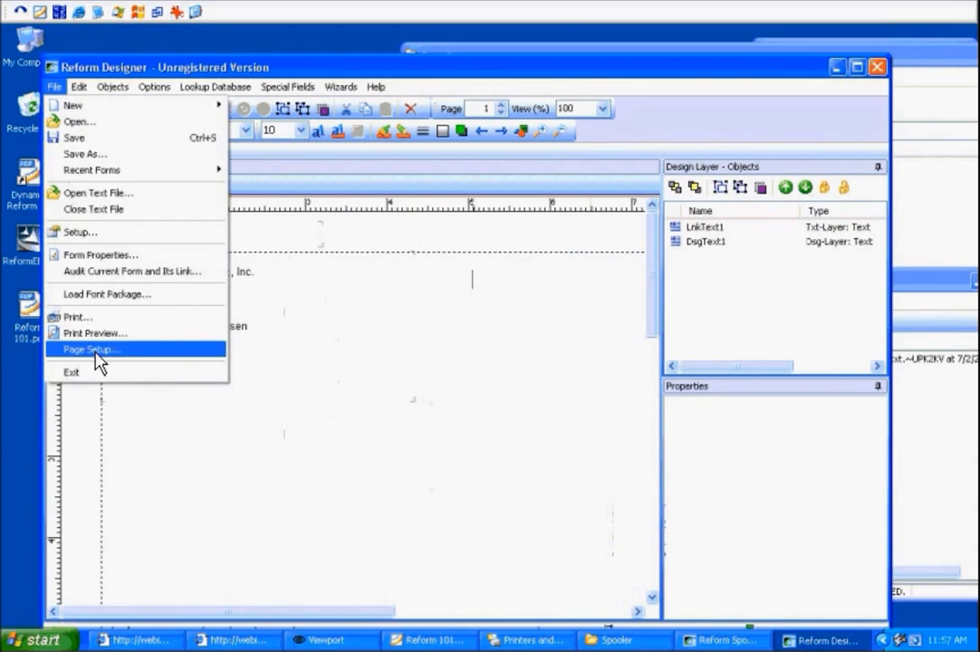
click(91, 350)
click(623, 462)
click(638, 224)
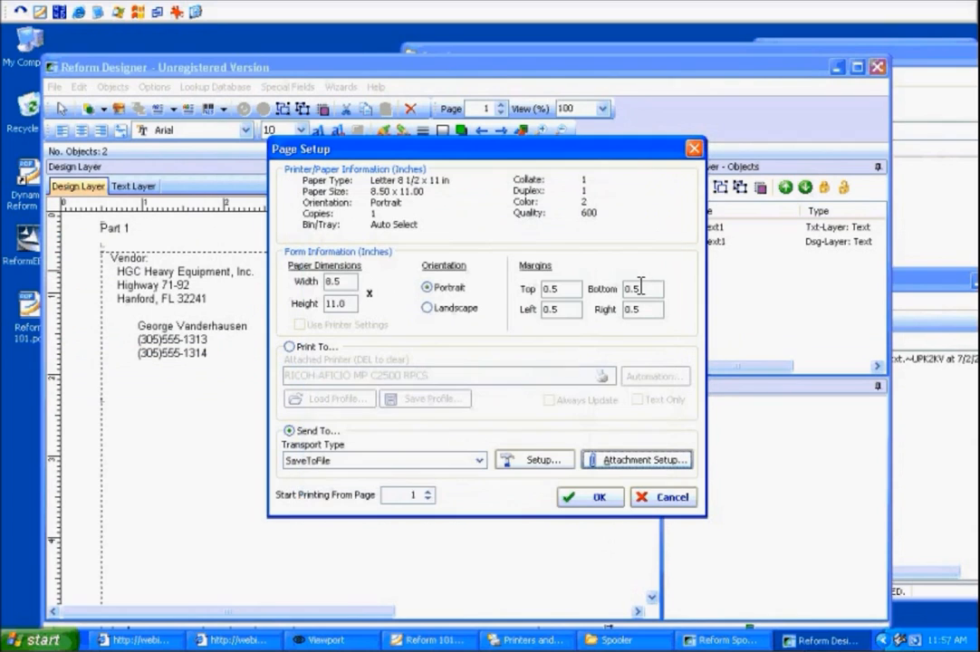
click(594, 500)
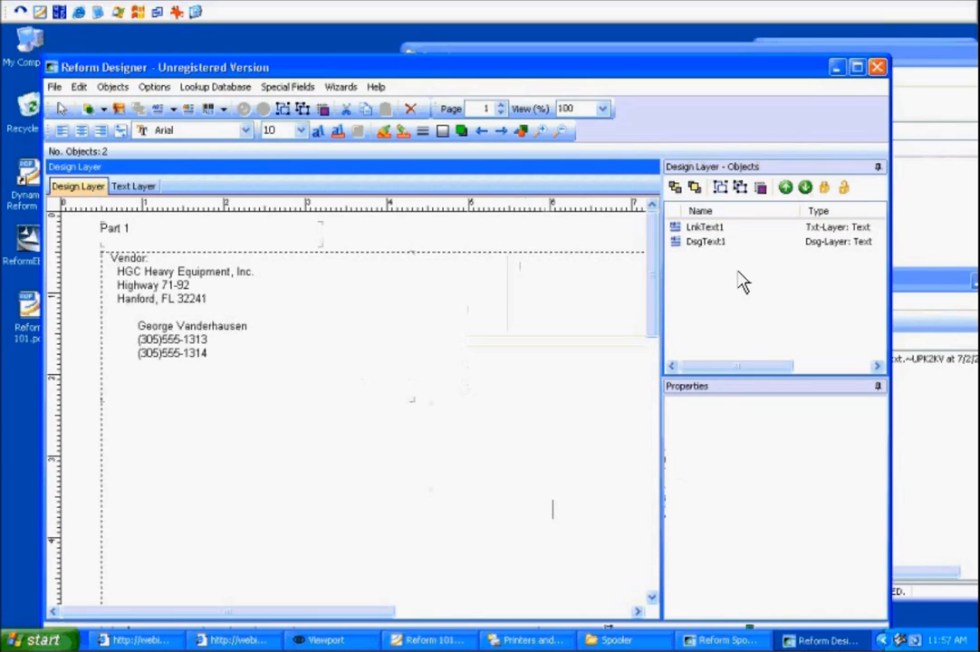
click(52, 88)
click(74, 138)
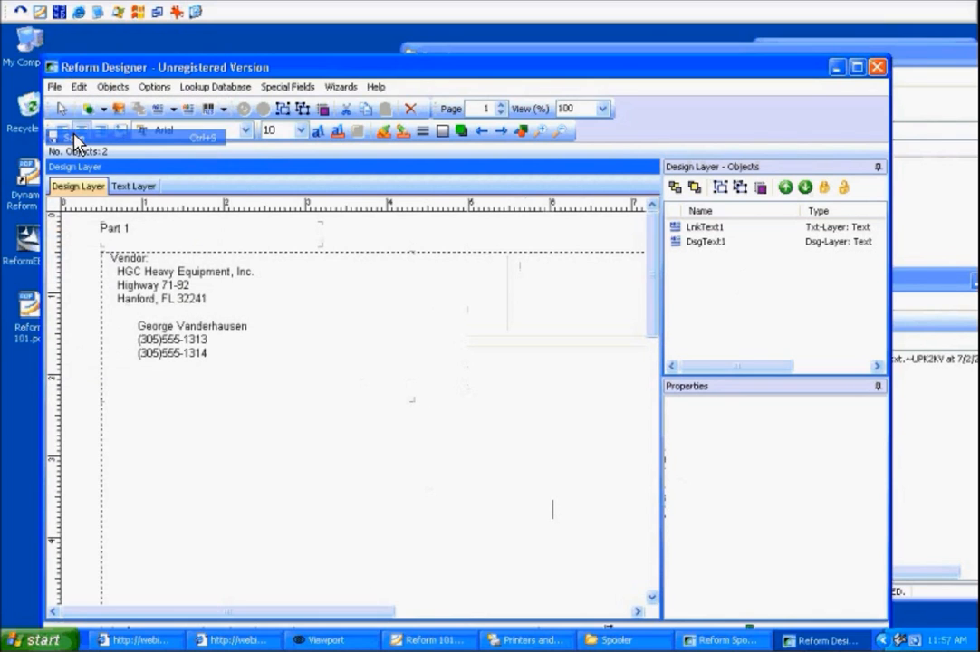
Switch to the file explorer window and navigate to the Backups folder under ReformEnterpriseV12.
click(620, 640)
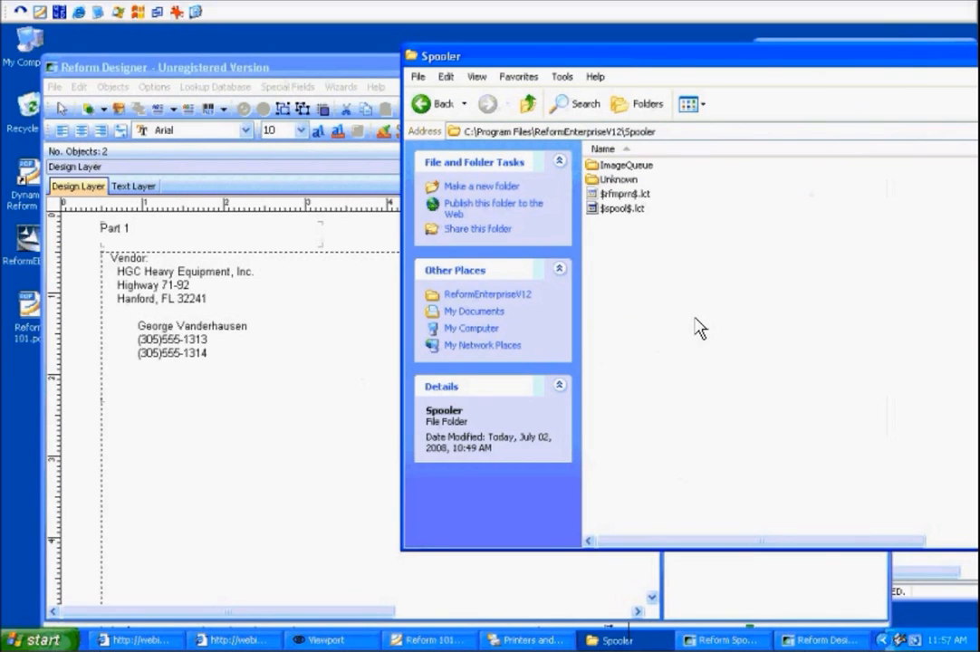
key(BackSpace)
key(Down)
key(Return)
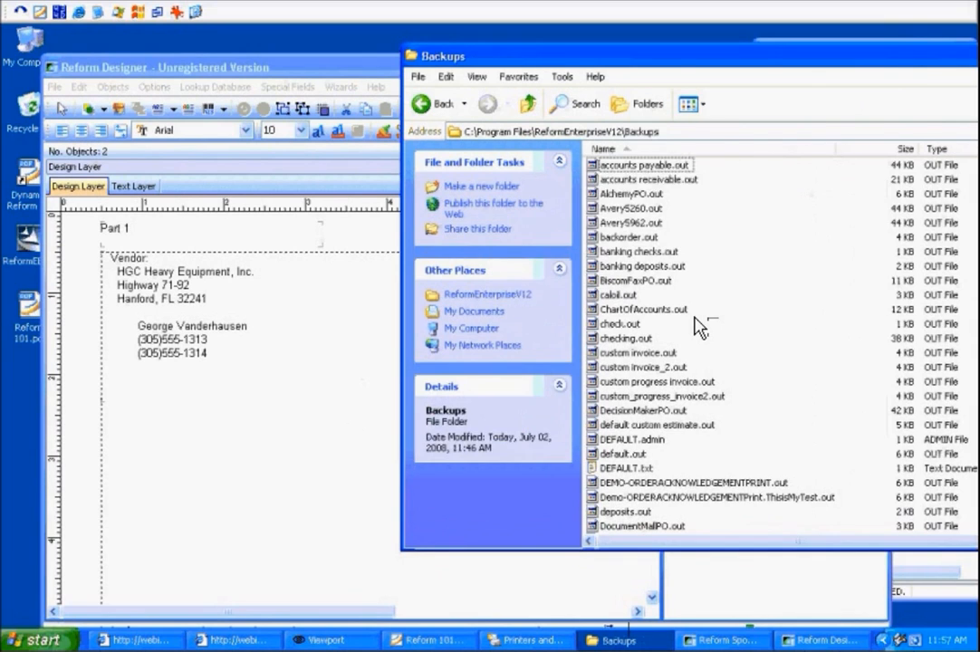
Try to rename AlchemyPO.out in the Backups folder to SampleFormLink.
key(Down)
key(Down)
key(F2)
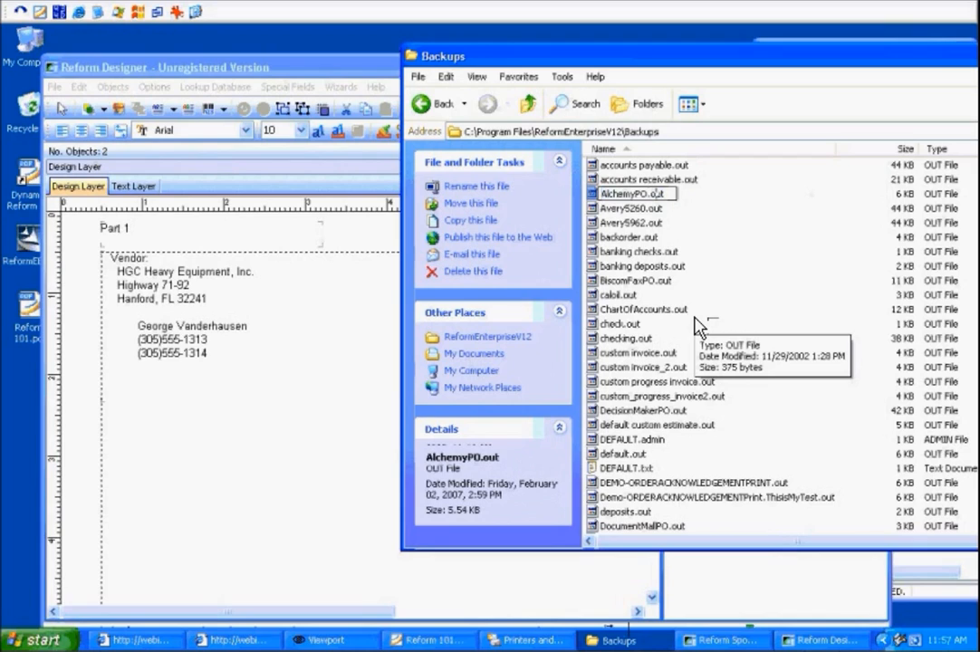
text(SampleFor)
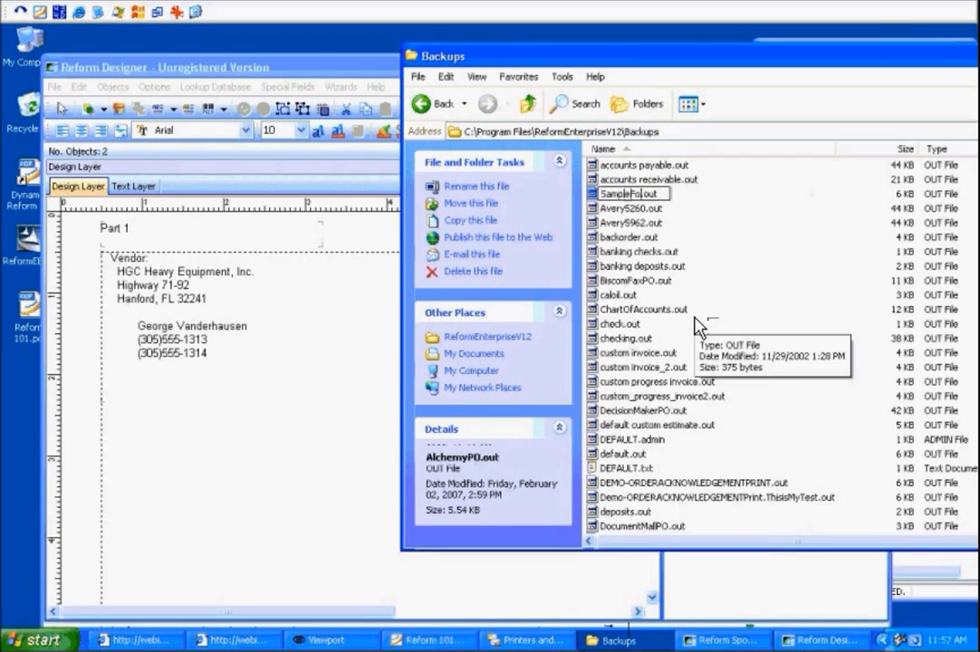
text(mLink)
key(Return)
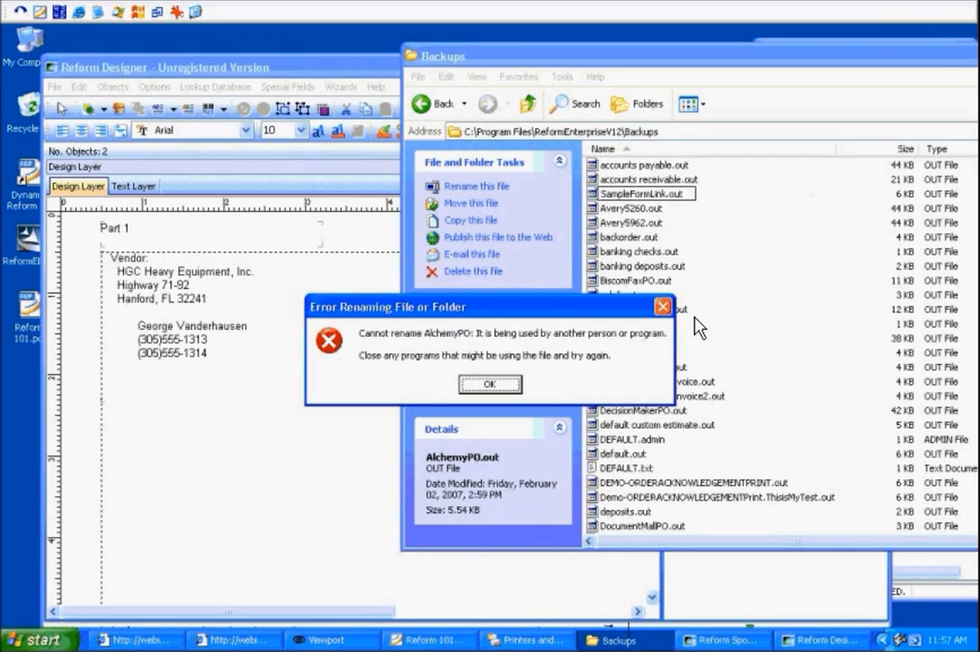
key(Return)
Close the open text file in the designer and rename AlchemyPO.out to SampleFormLink.txt.
click(55, 86)
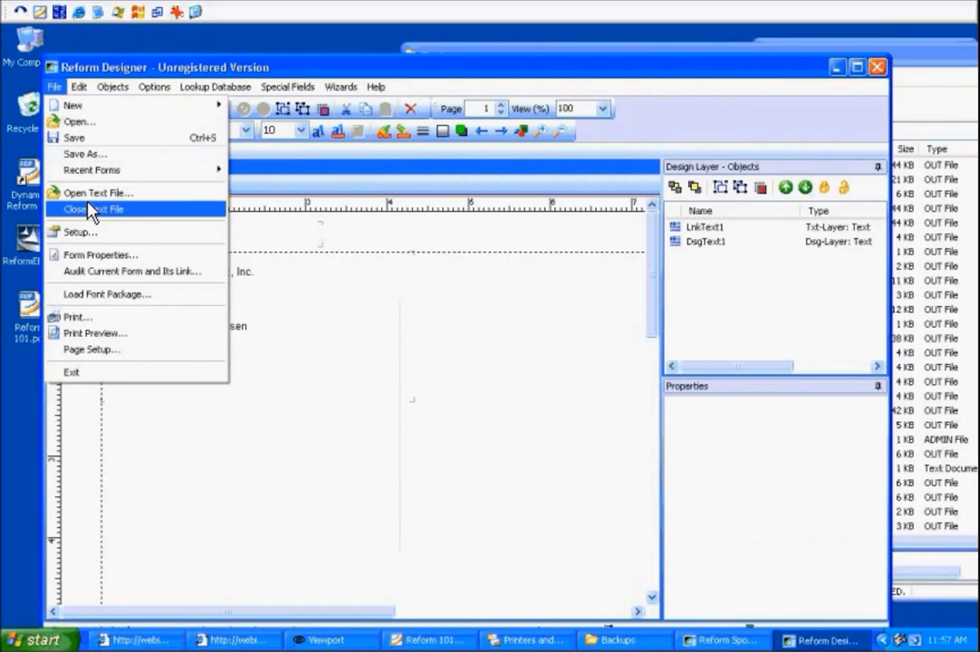
click(88, 205)
click(937, 112)
key(F2)
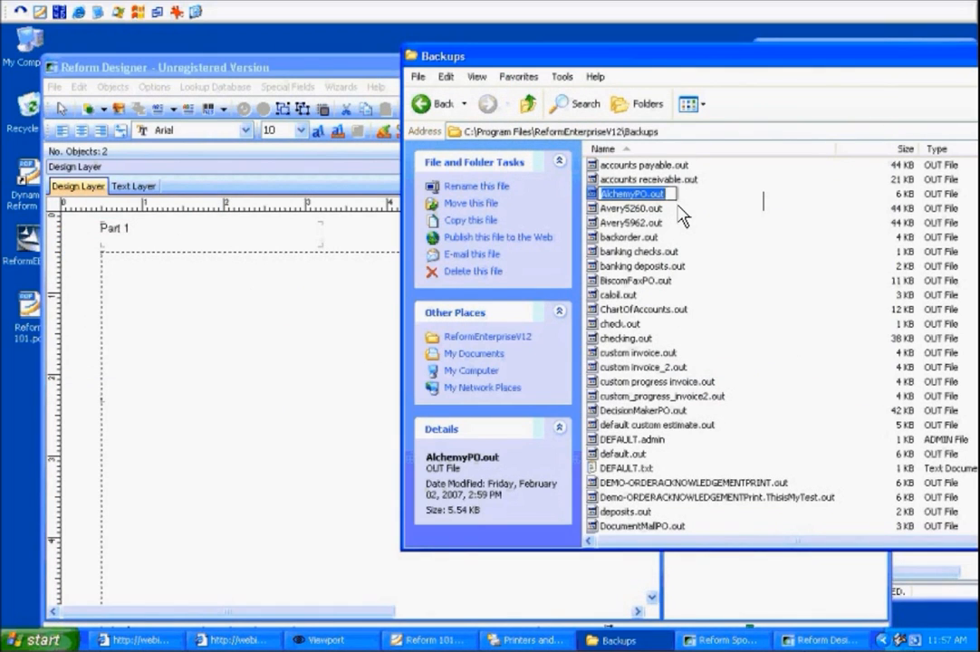
text(SamplePormLink.txt)
key(Return)
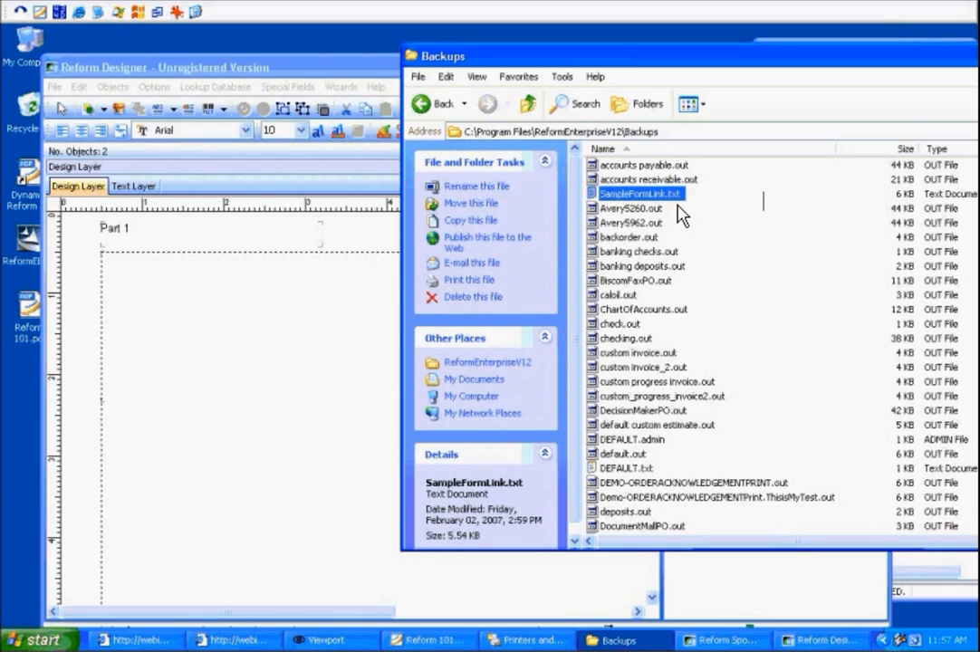
Navigate to the Spooler folder and bring up the Reform Spooler Monitor window.
click(759, 236)
key(BackSpace)
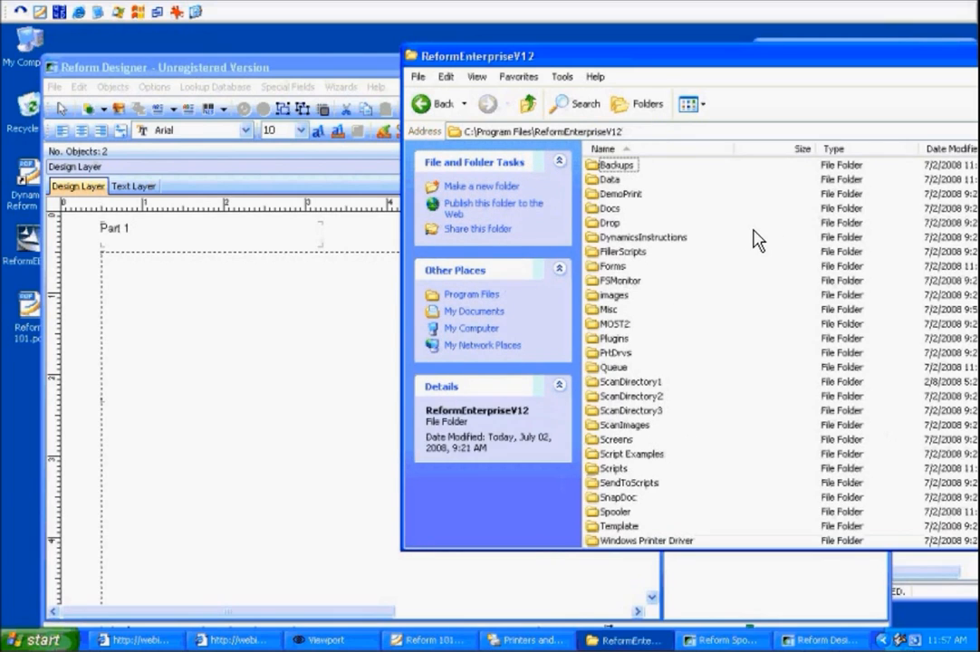
key(s)
key(p)
key(Return)
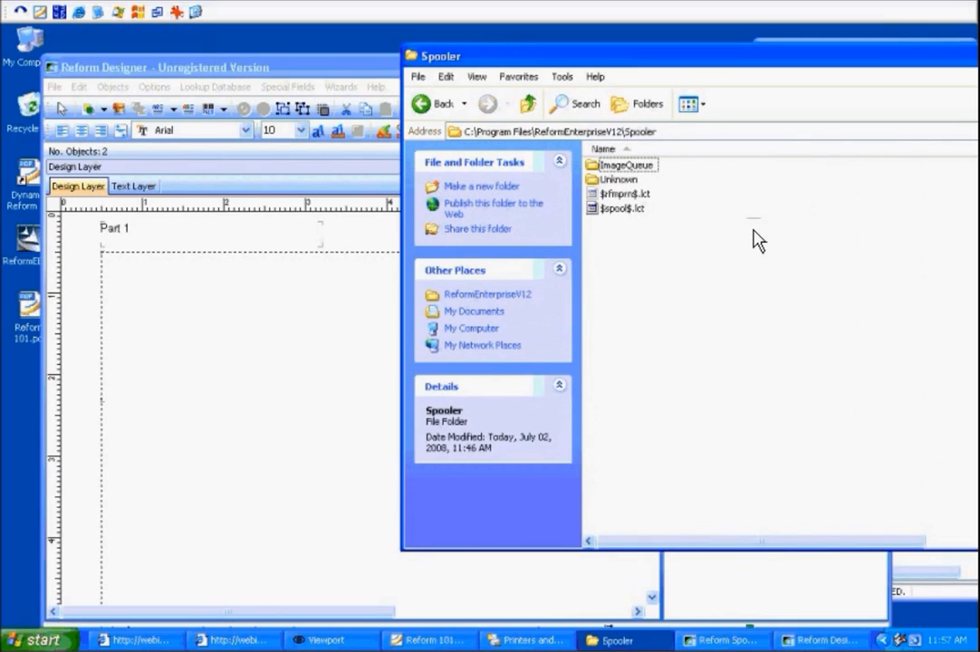
double_click(917, 639)
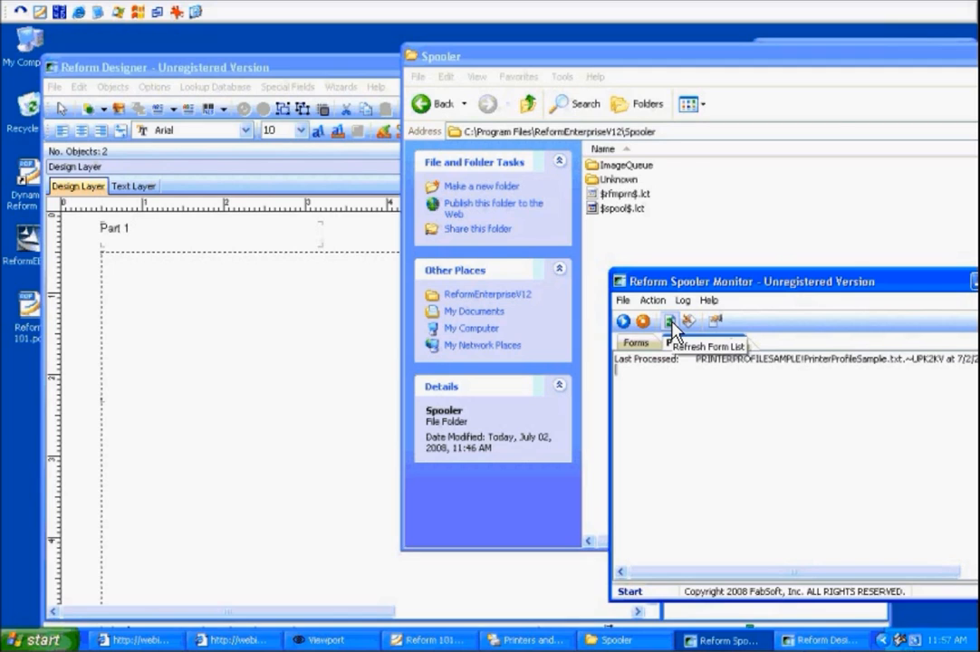
click(770, 232)
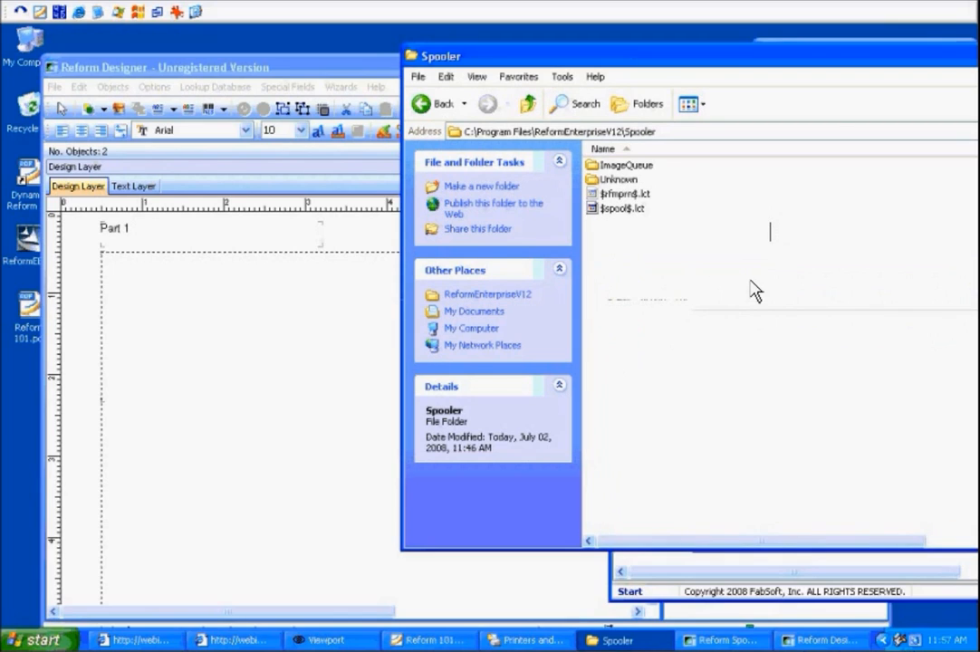
click(750, 329)
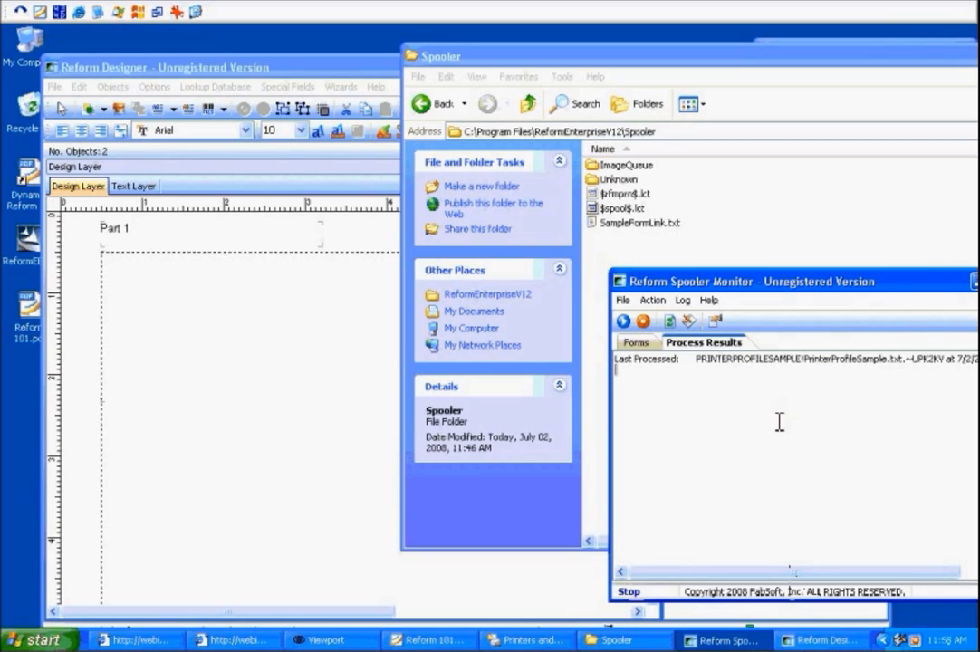
Check the Spooler Monitor's forms list for the SampleFormLink forms.
click(637, 343)
click(671, 463)
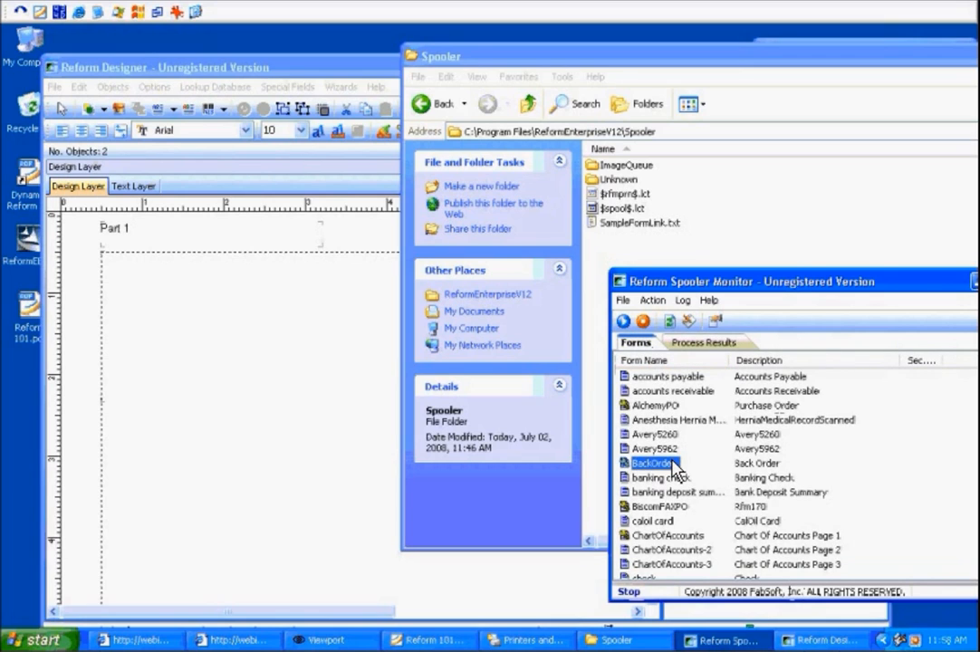
text(sam)
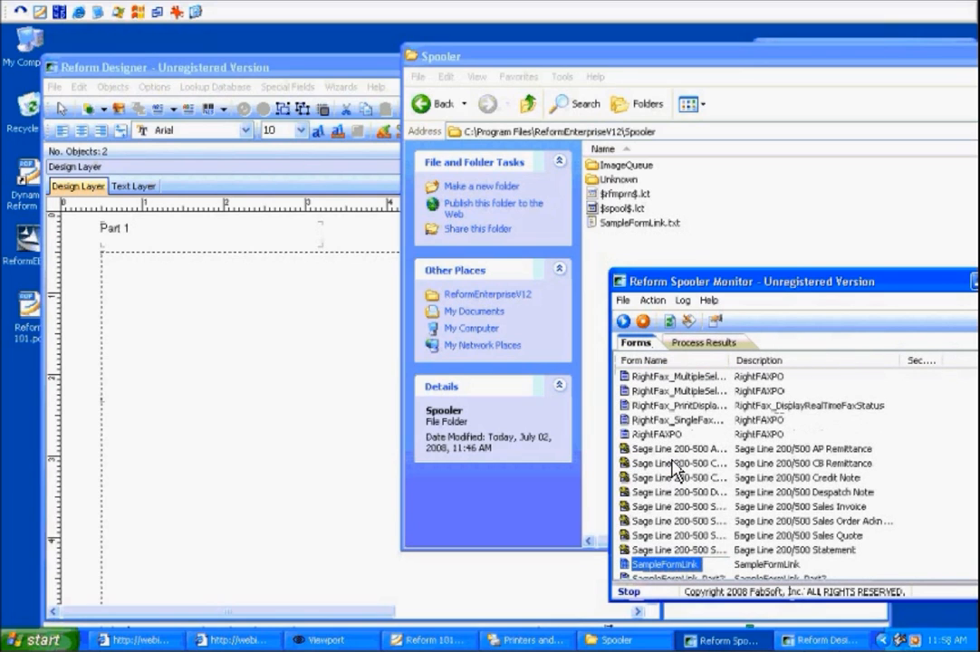
scroll(675, 469, down, 1)
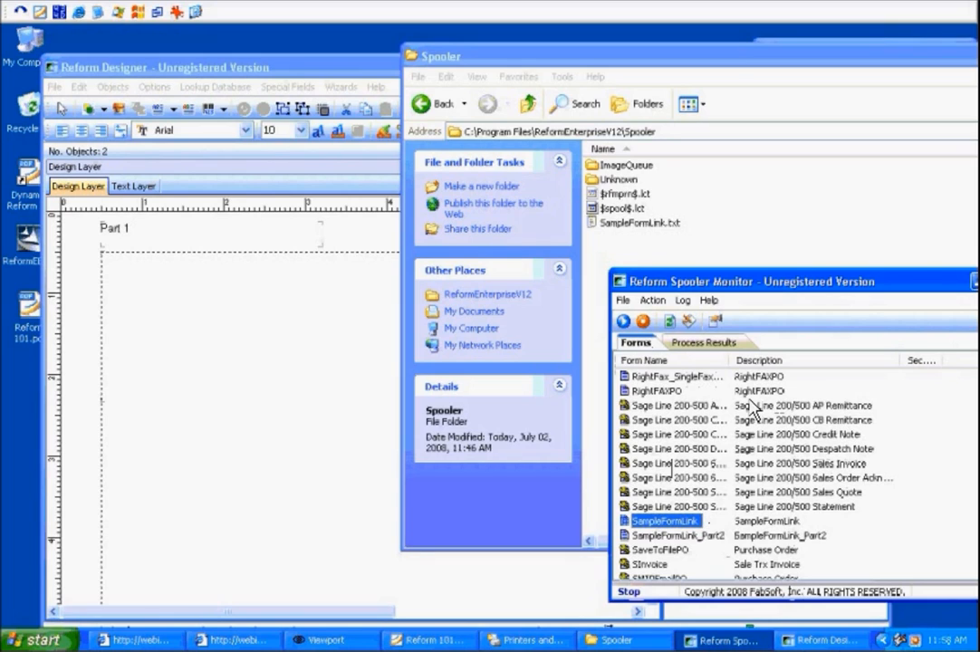
Reposition the Spooler Monitor and start processing from the Process Results view.
click(734, 344)
drag(847, 282, 797, 282)
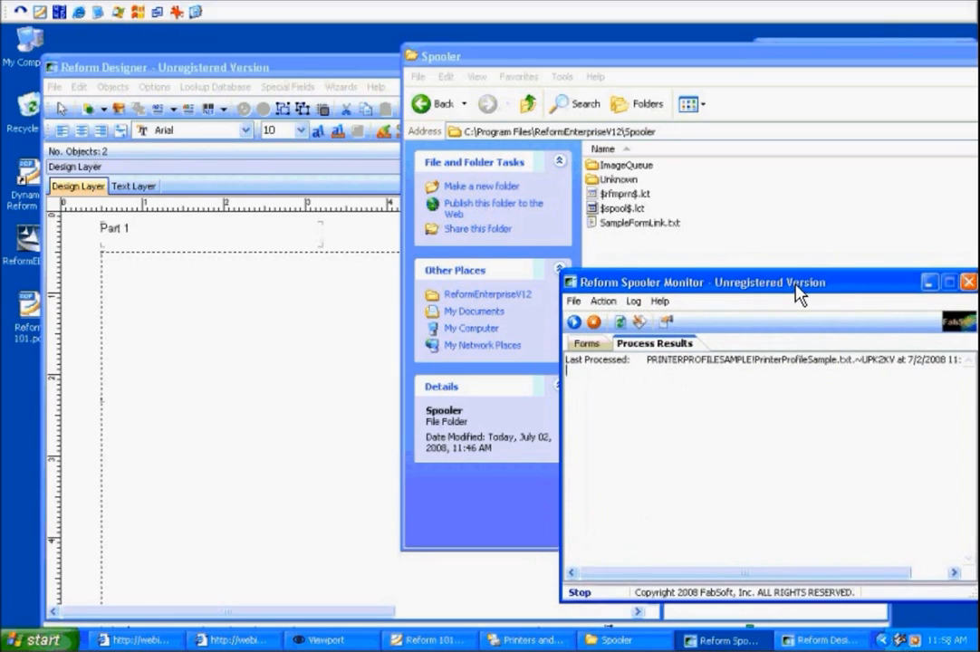
click(574, 321)
Examine the processed SampleFormLink file in the Spooler folder.
click(605, 640)
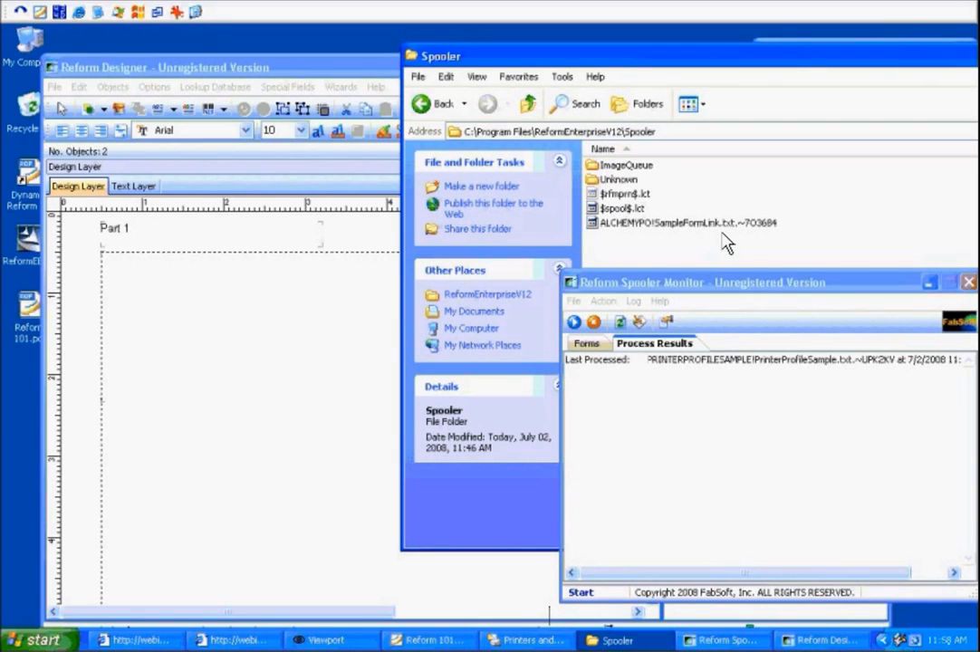
click(684, 223)
click(689, 382)
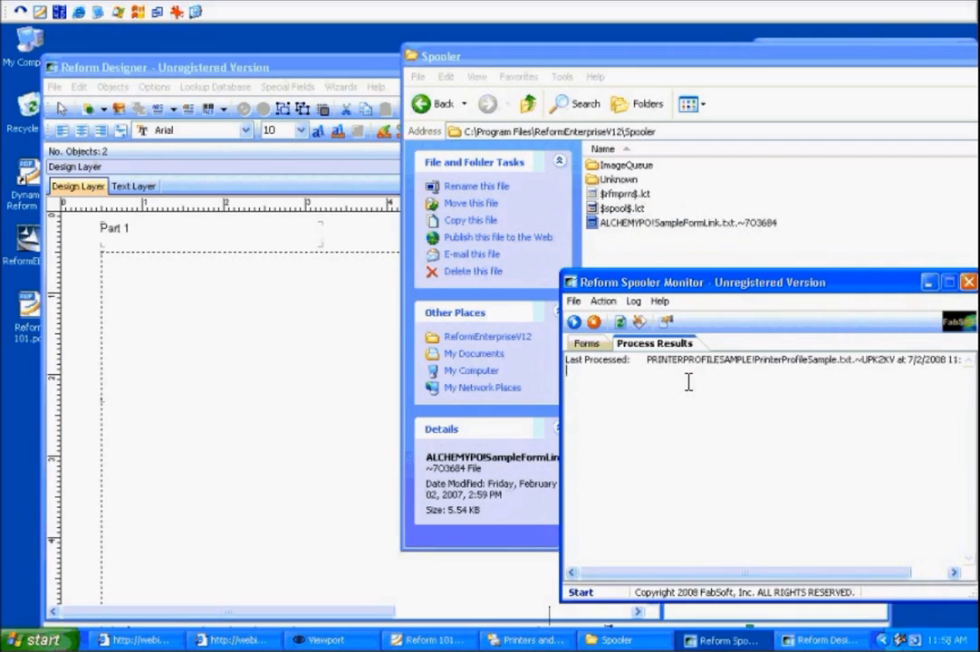
click(649, 227)
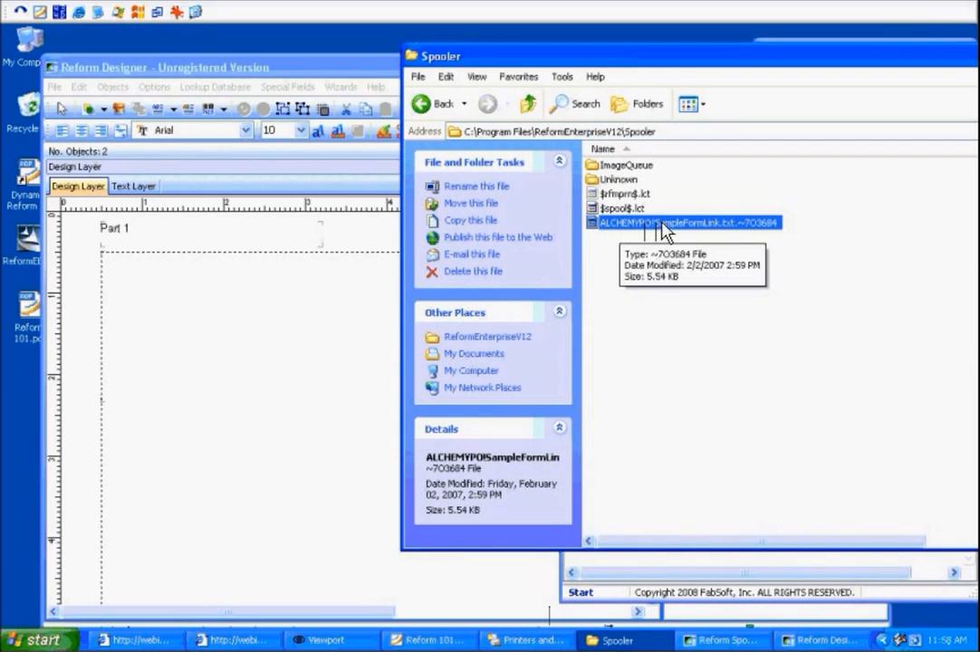
click(779, 290)
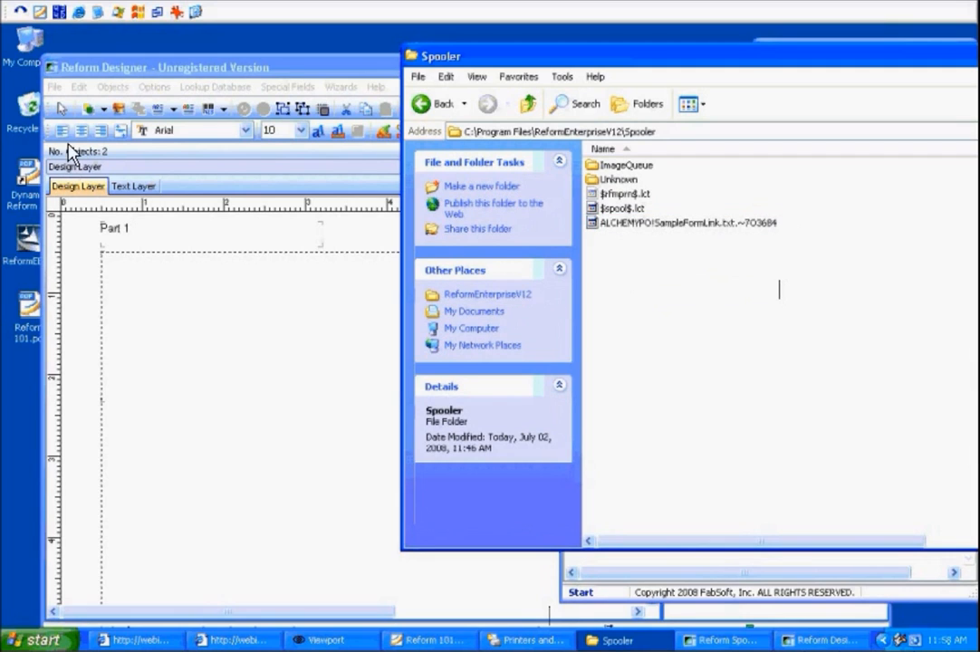
Open a purchase order form from the Forms folder in the designer.
click(54, 86)
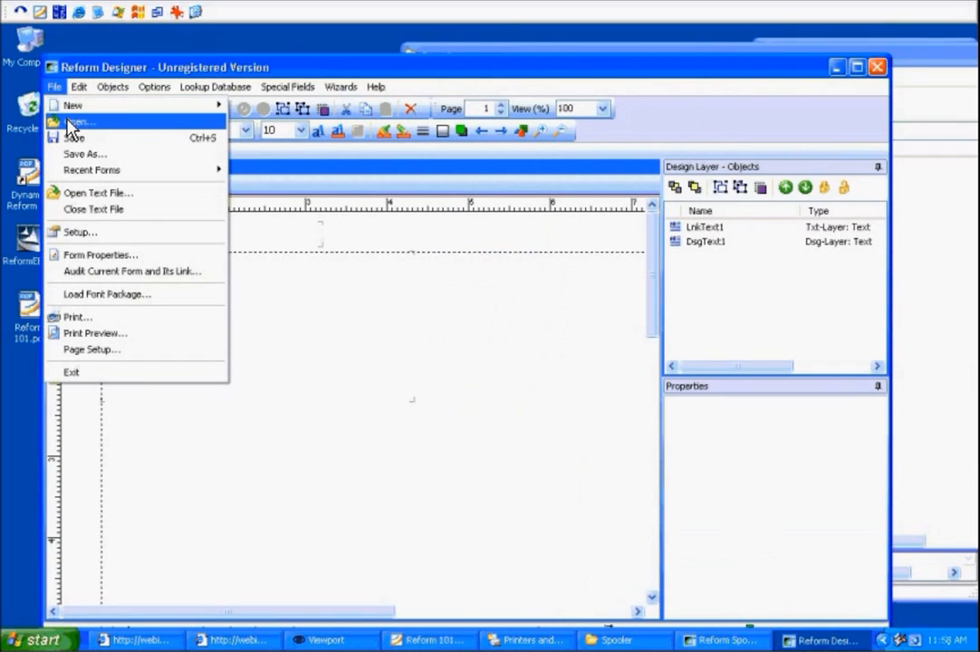
click(72, 122)
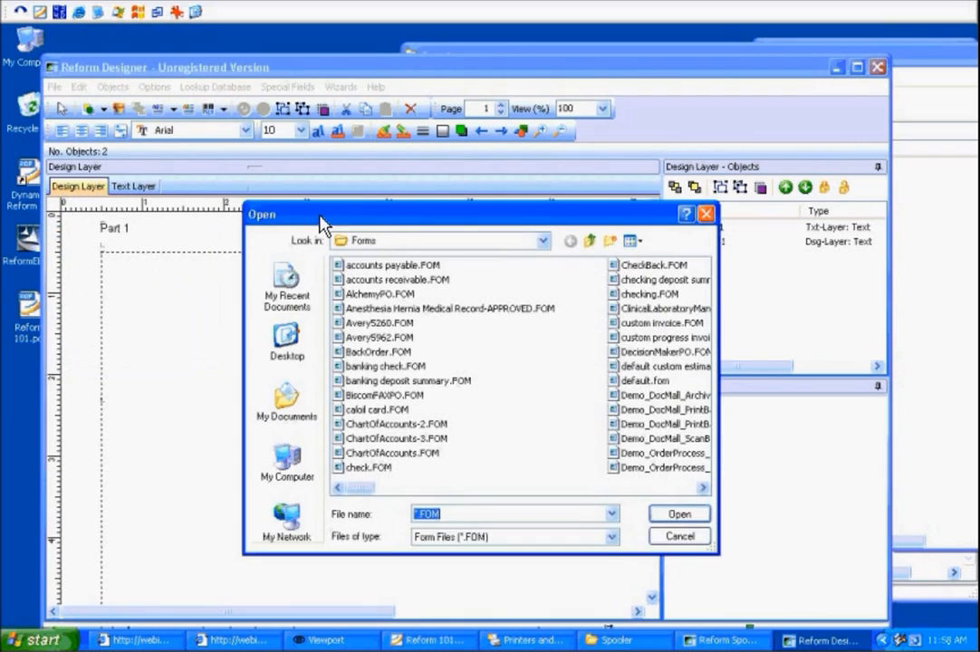
click(689, 514)
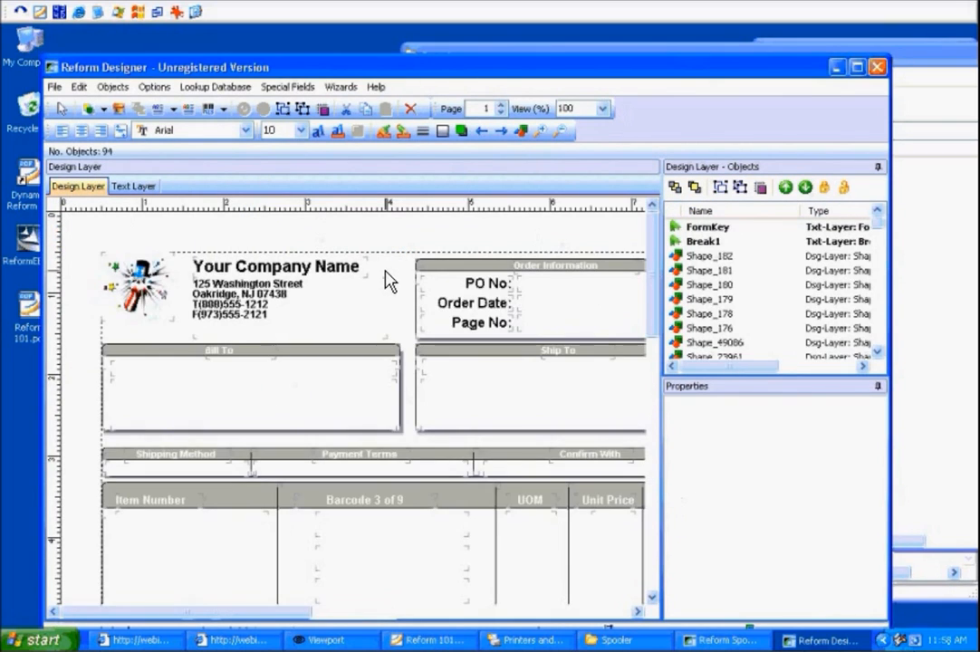
Open the text file SampleFormLink.txt from the Backups folder into the text layer.
click(55, 86)
click(110, 192)
click(522, 304)
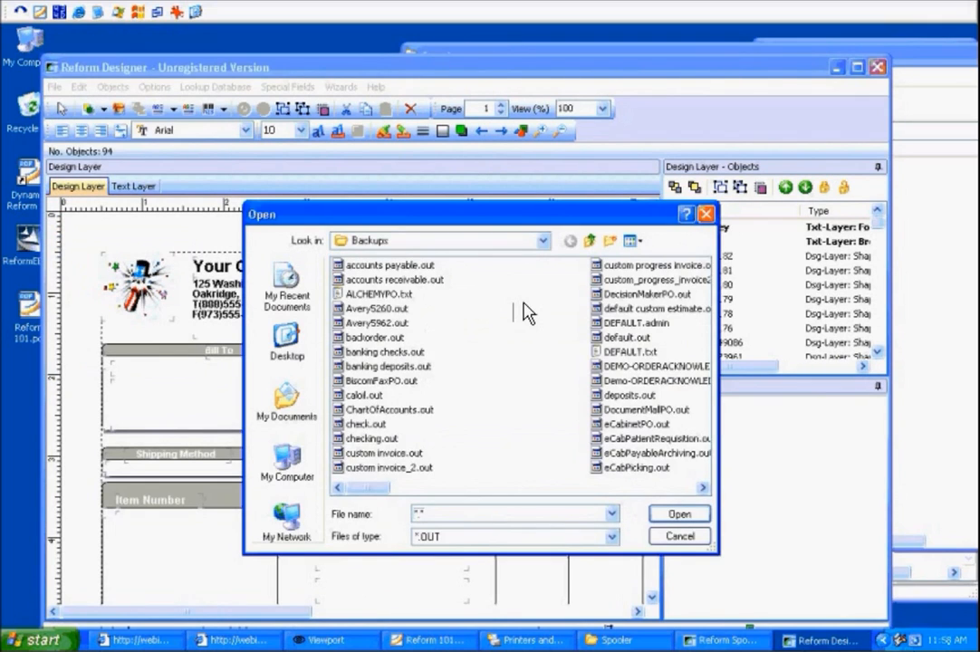
text(sam)
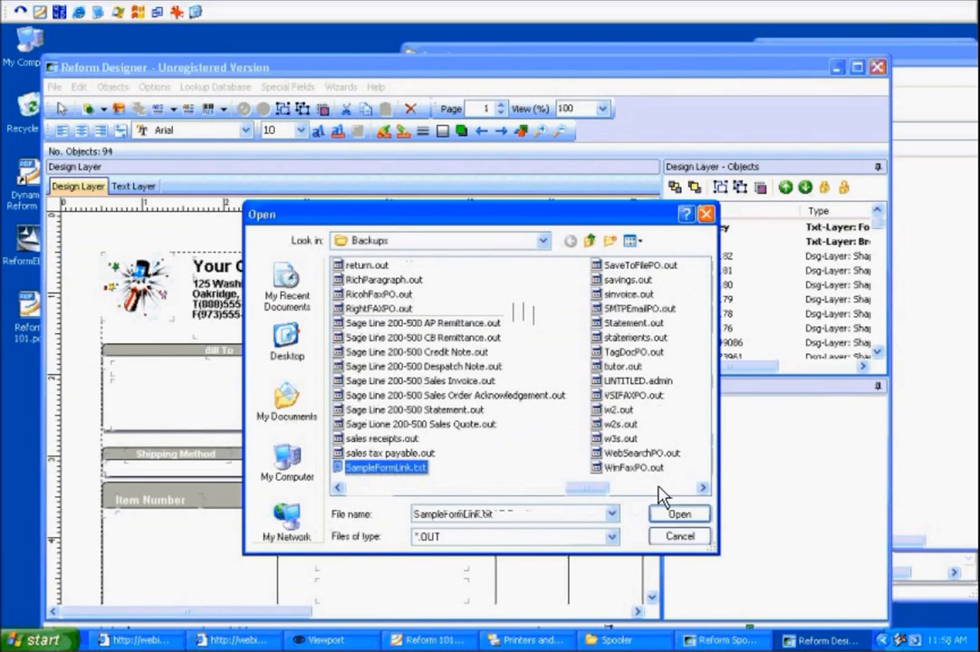
click(679, 515)
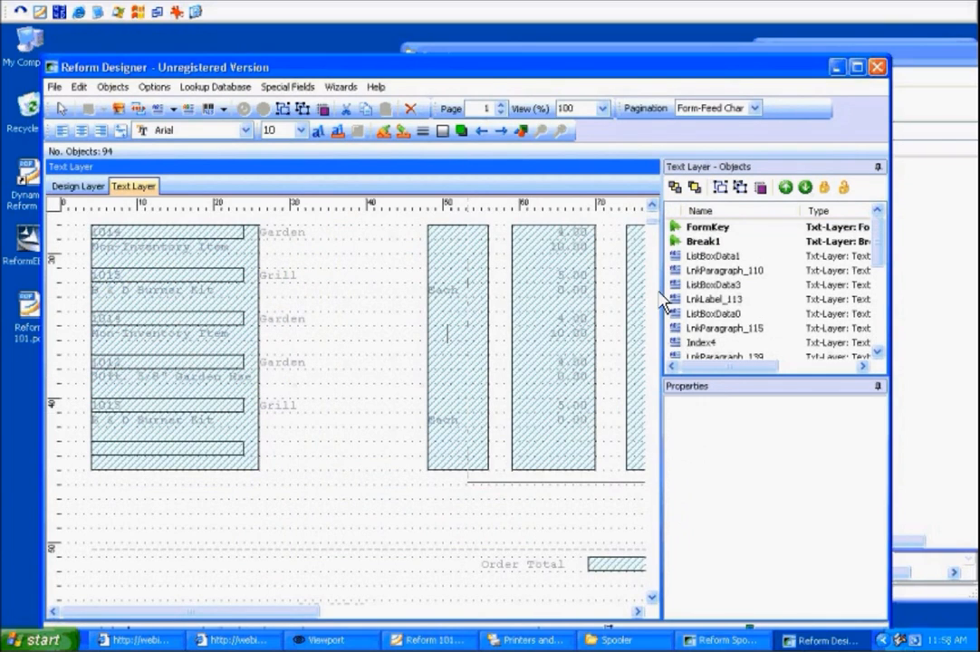
click(652, 218)
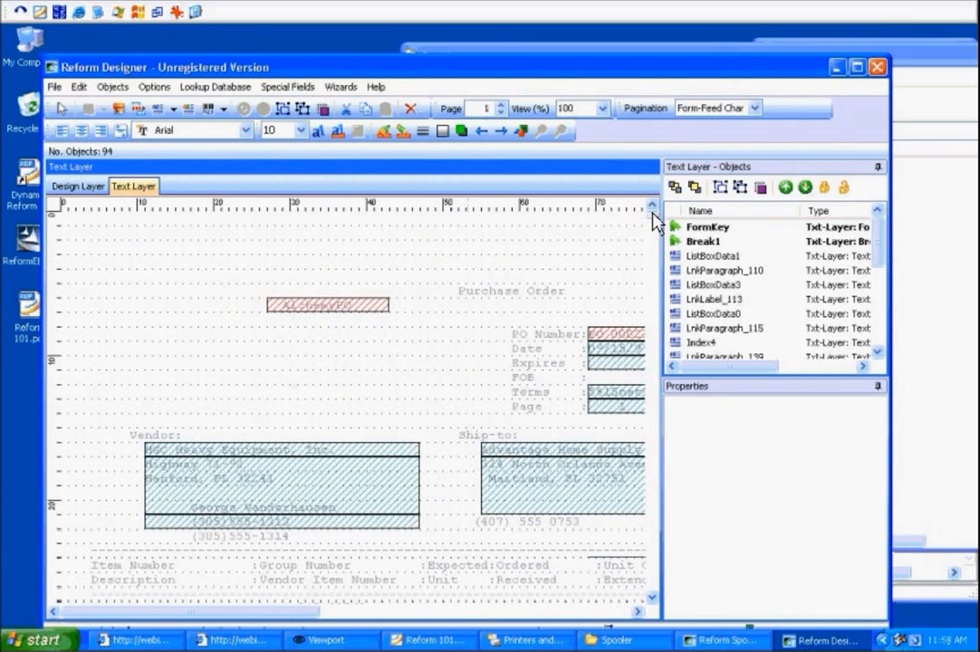
Reposition the FormKey field one line above the AlchemyPO text and save the form.
click(361, 305)
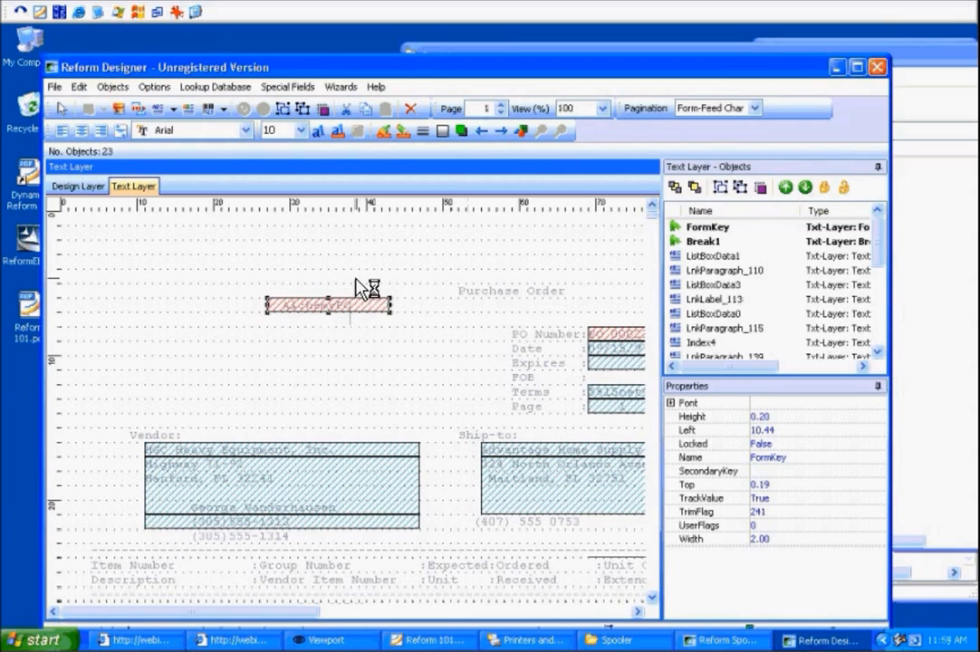
drag(528, 305, 528, 329)
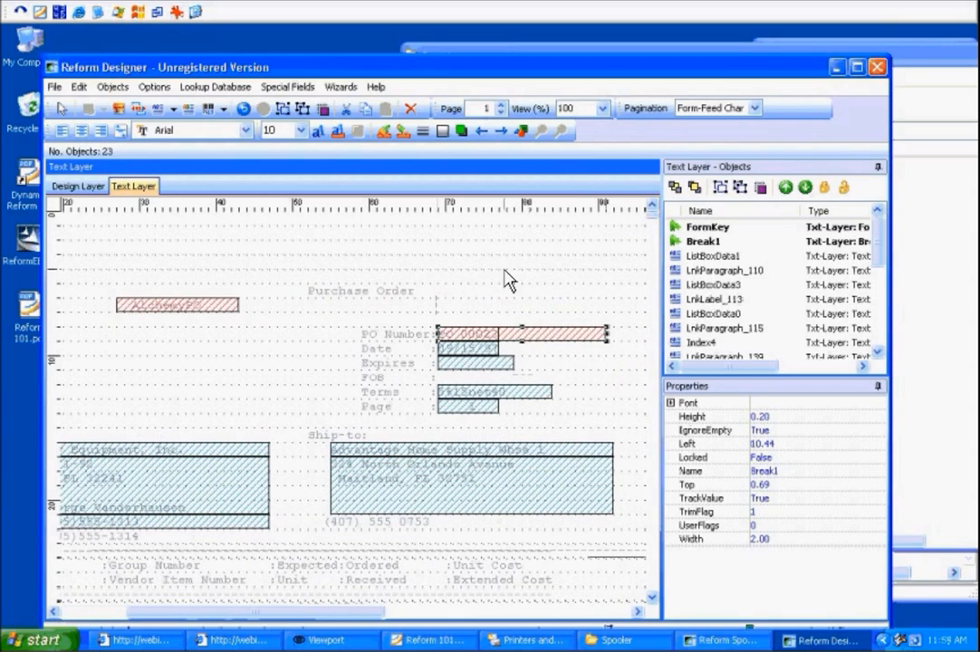
click(492, 265)
drag(284, 613, 225, 612)
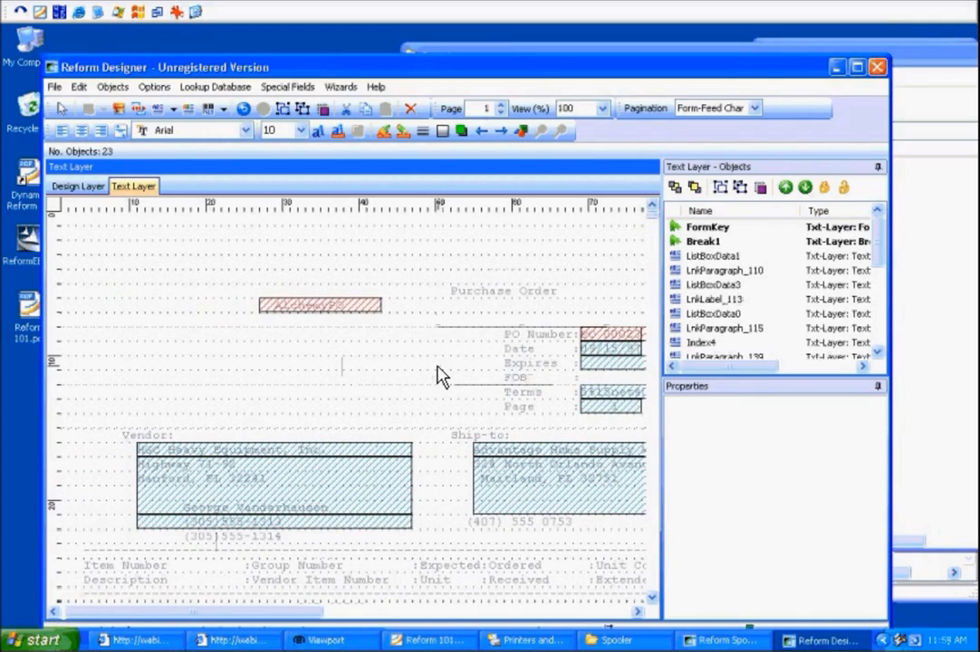
click(55, 87)
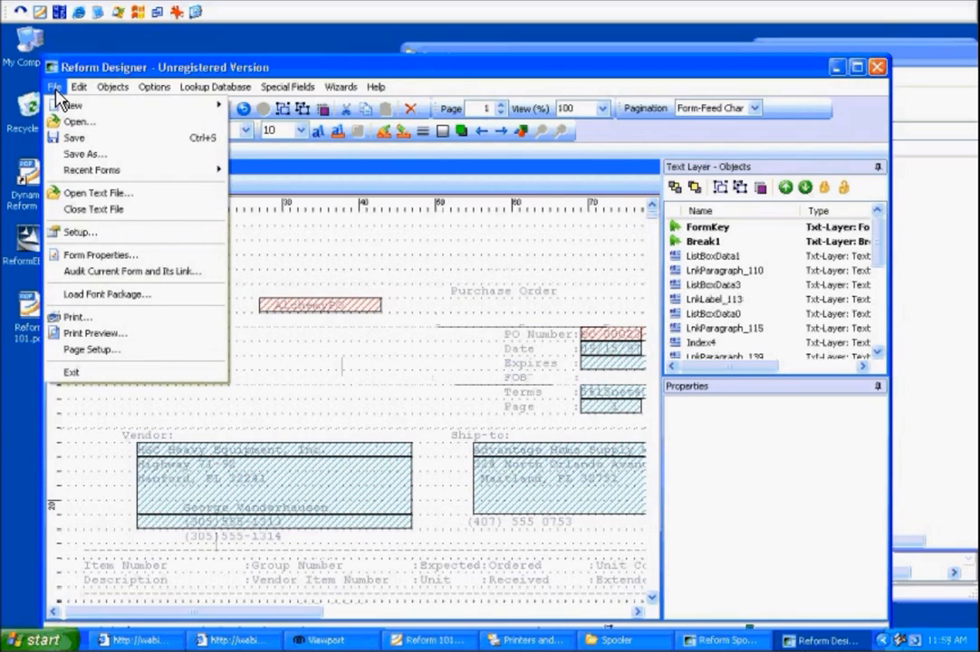
click(55, 87)
click(352, 307)
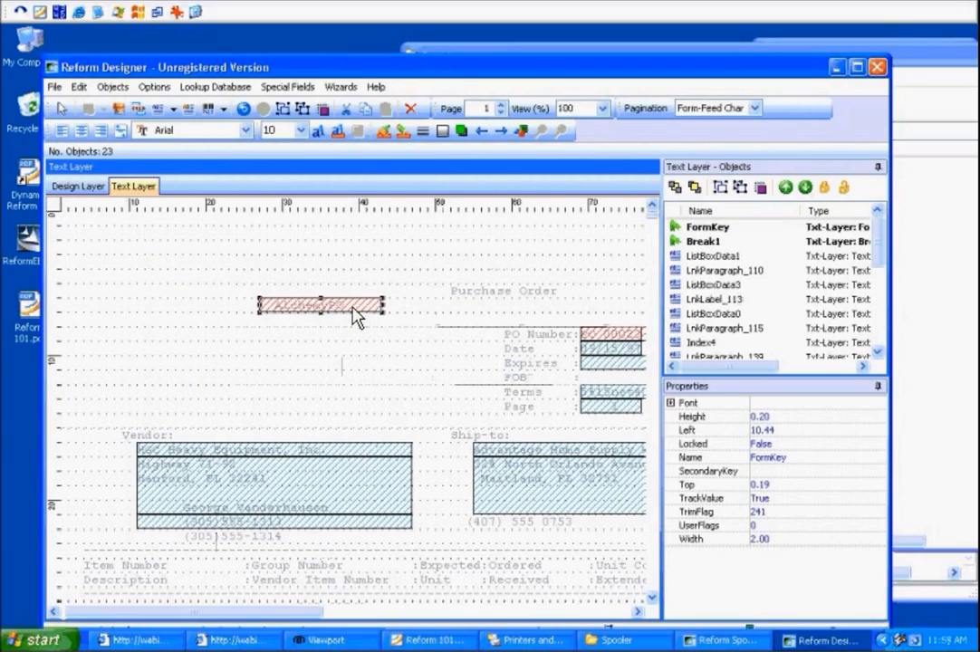
click(357, 292)
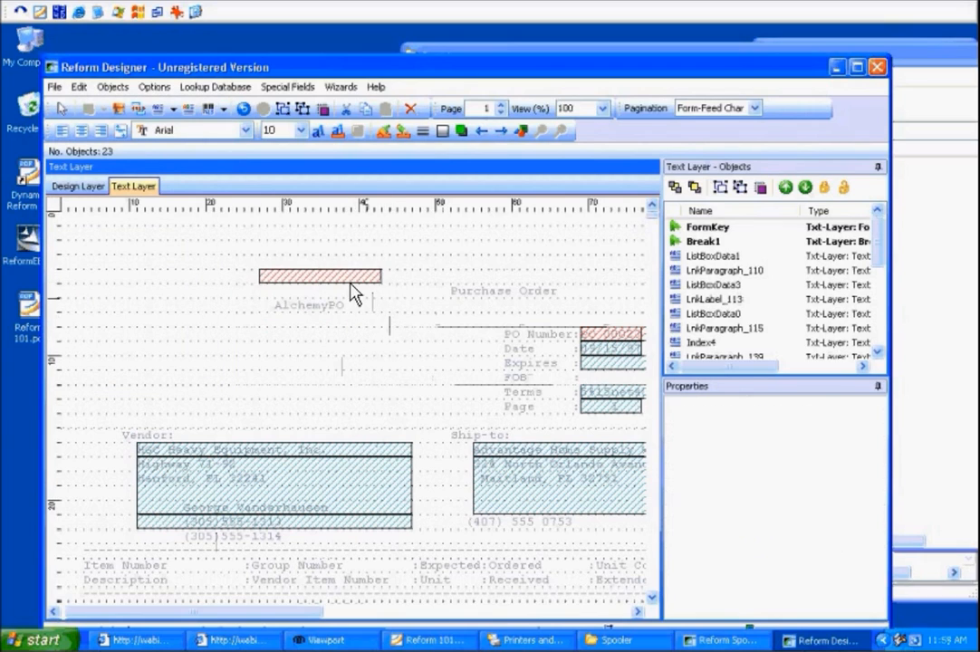
click(56, 88)
click(72, 138)
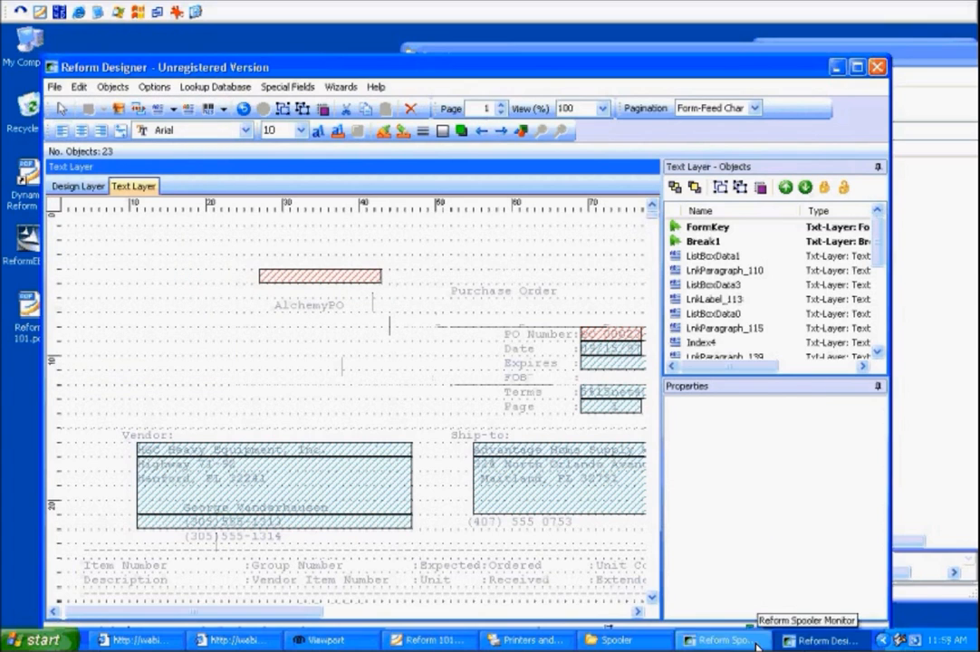
Paste SampleFormLink.txt into the Spooler folder and start processing in the Spooler Monitor.
click(725, 640)
click(934, 236)
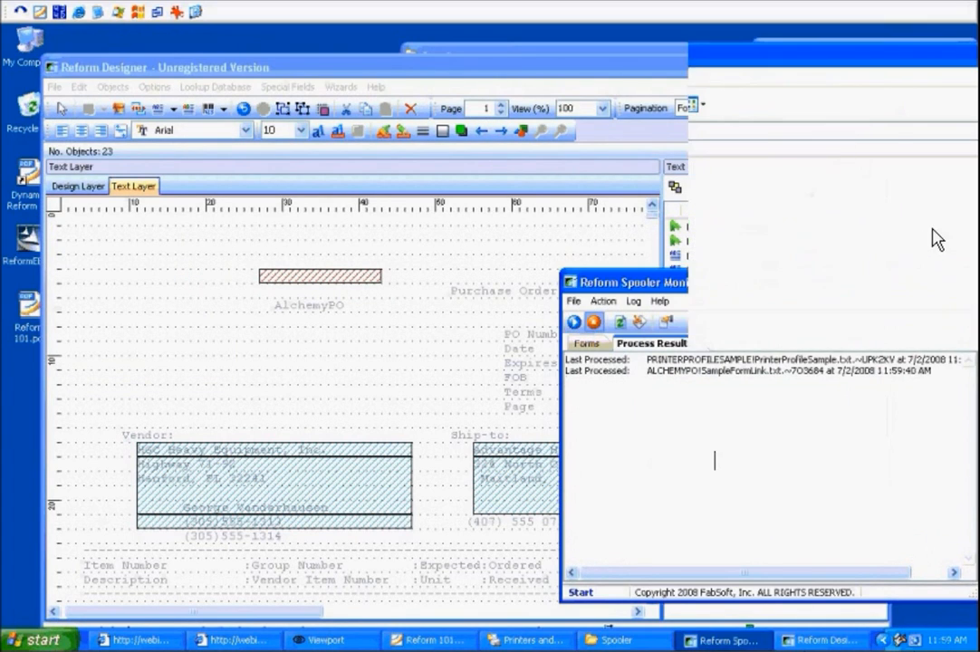
right_click(695, 281)
click(712, 377)
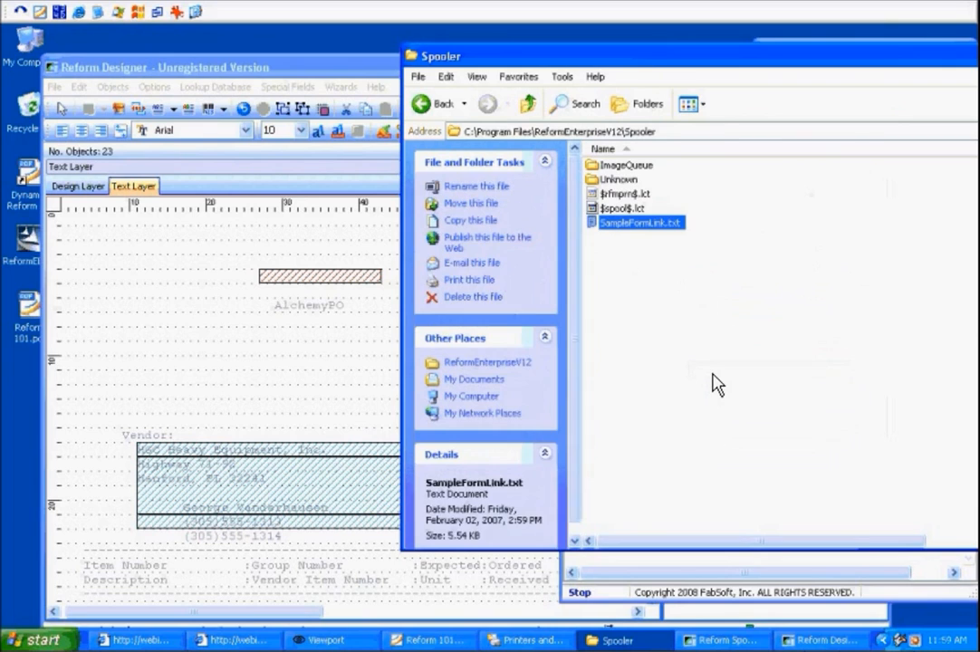
click(713, 376)
click(755, 560)
click(576, 323)
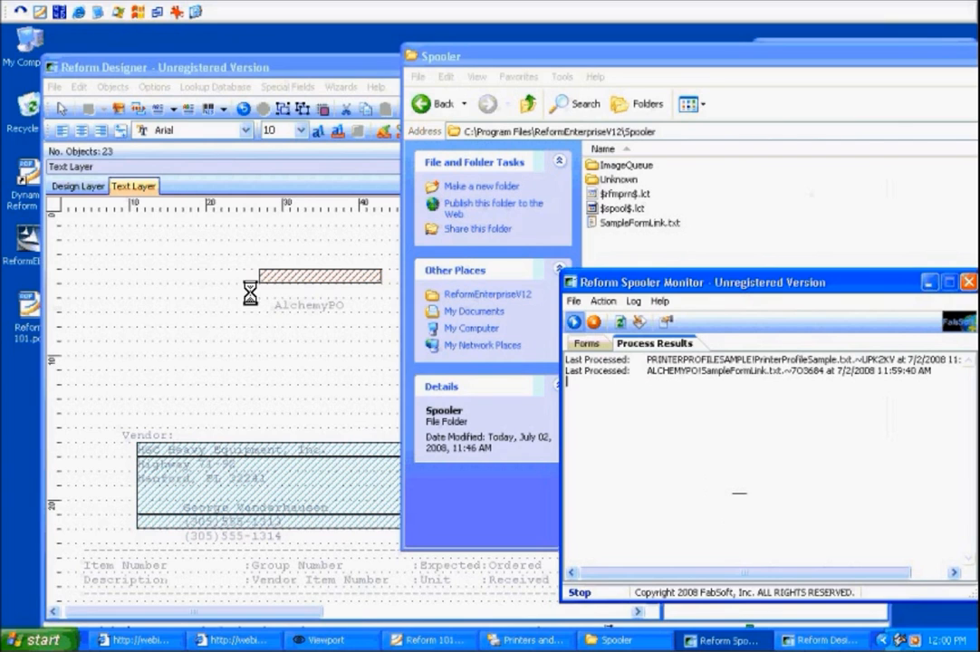
Check the processed spool file, then navigate up to the ReformEnterpriseV12 Data folder to view the output.
click(70, 107)
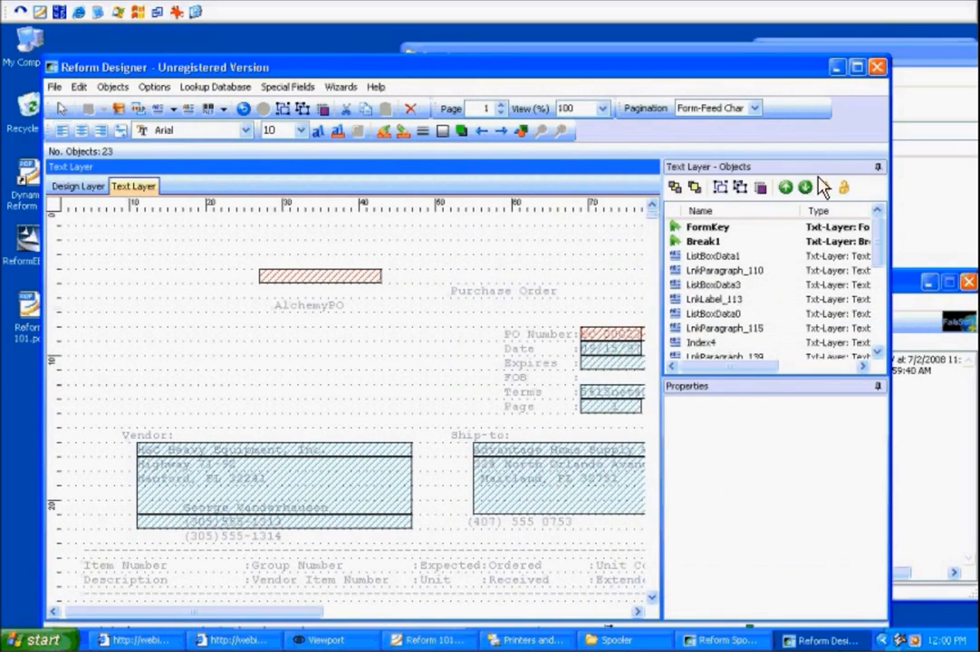
click(913, 188)
click(951, 564)
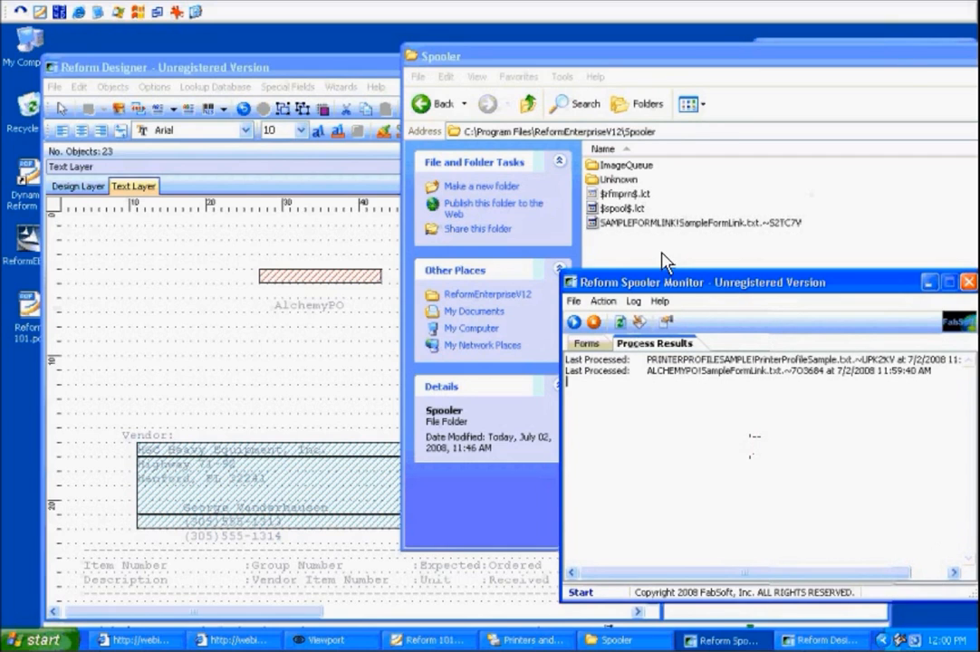
click(668, 224)
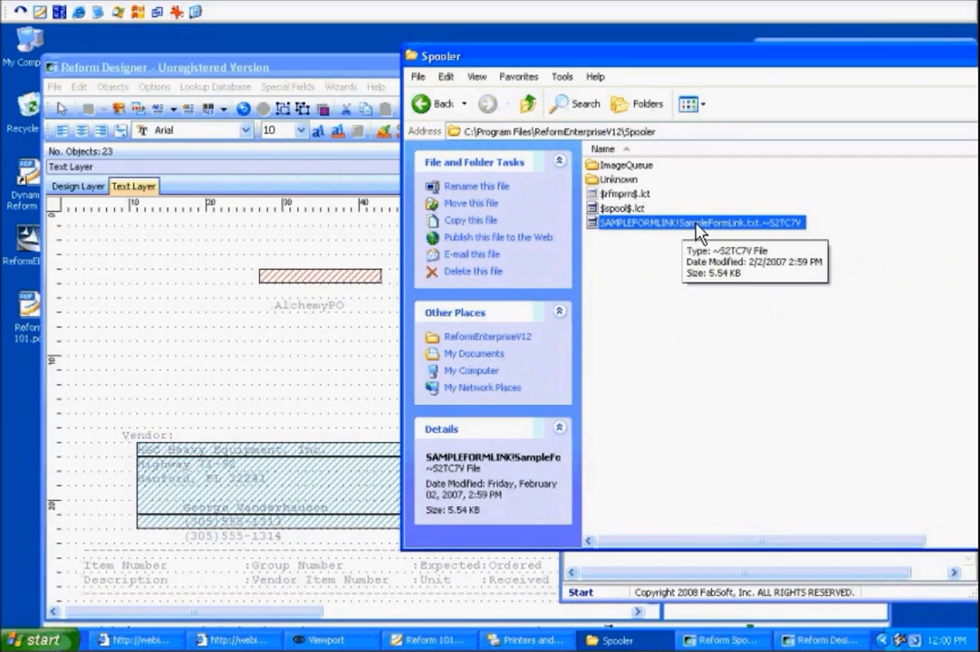
click(529, 104)
double_click(600, 180)
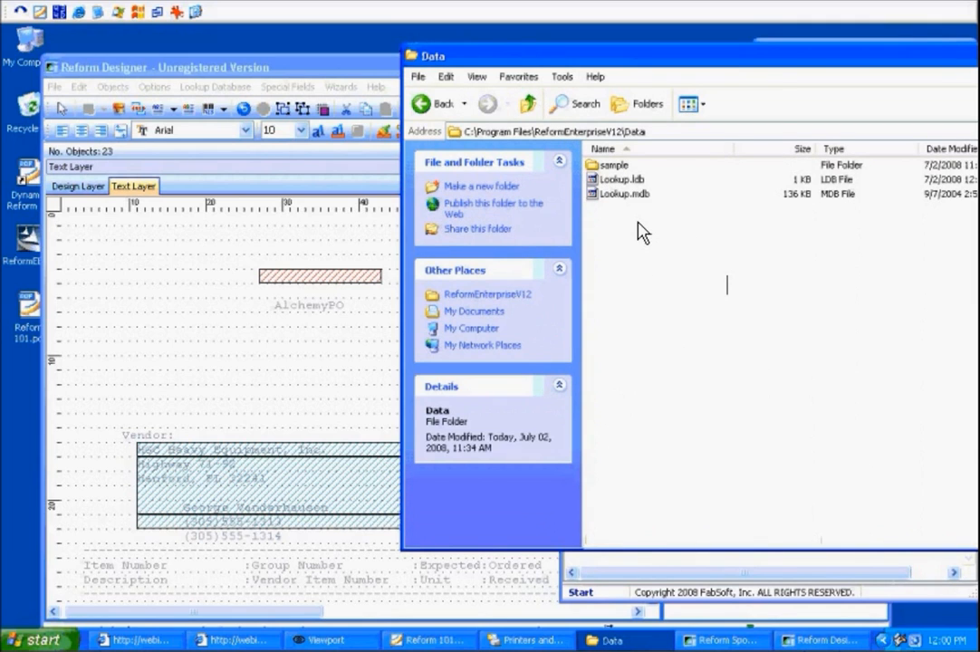
click(750, 556)
drag(746, 287, 706, 357)
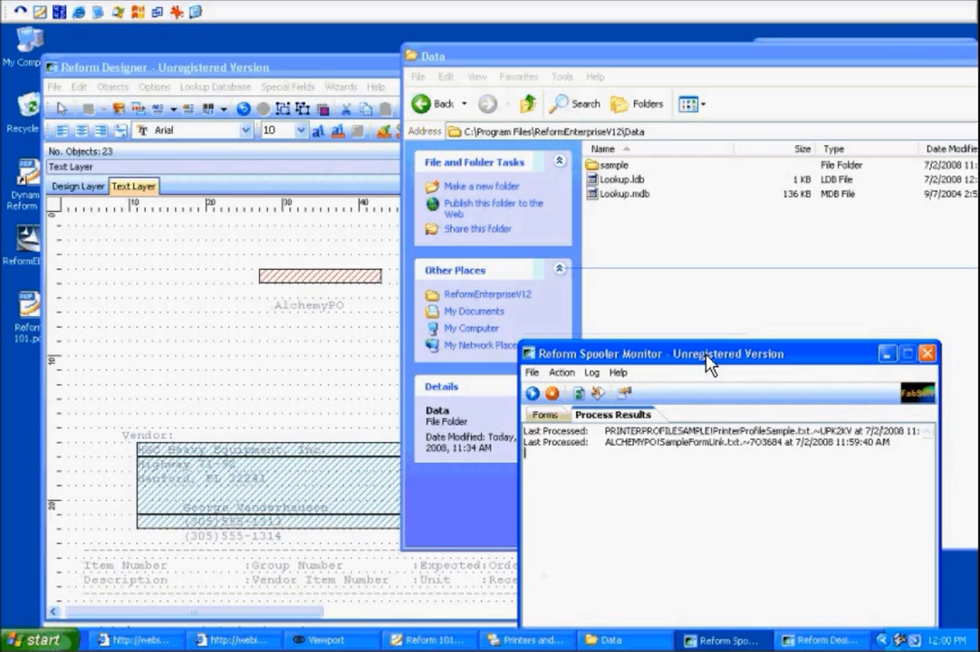
drag(708, 365, 725, 308)
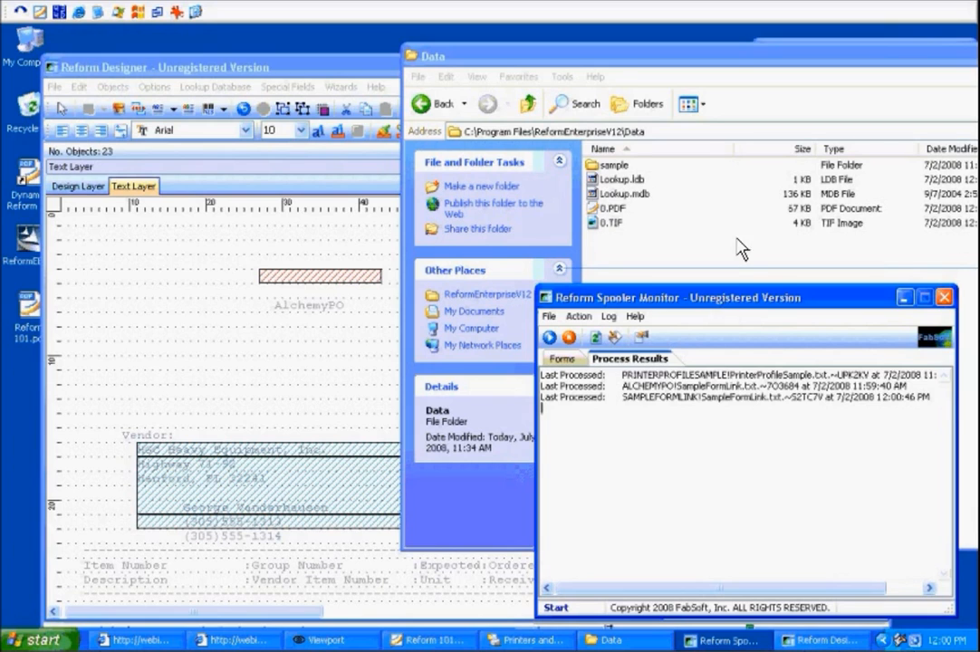
Open 0.PDF in Foxit Reader and switch between its two pages.
click(675, 246)
double_click(612, 209)
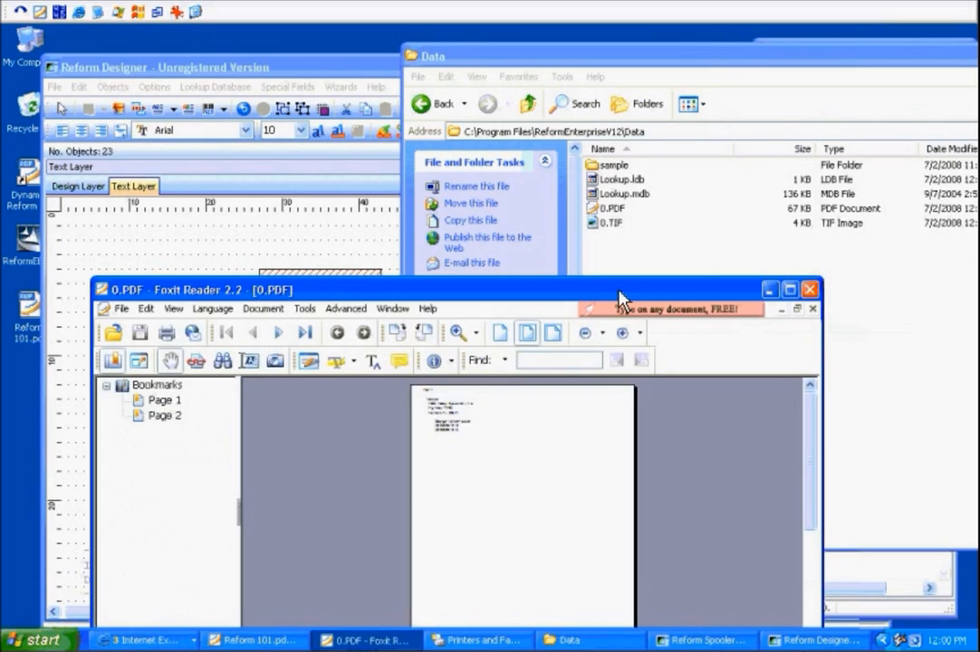
drag(620, 299, 615, 162)
click(161, 263)
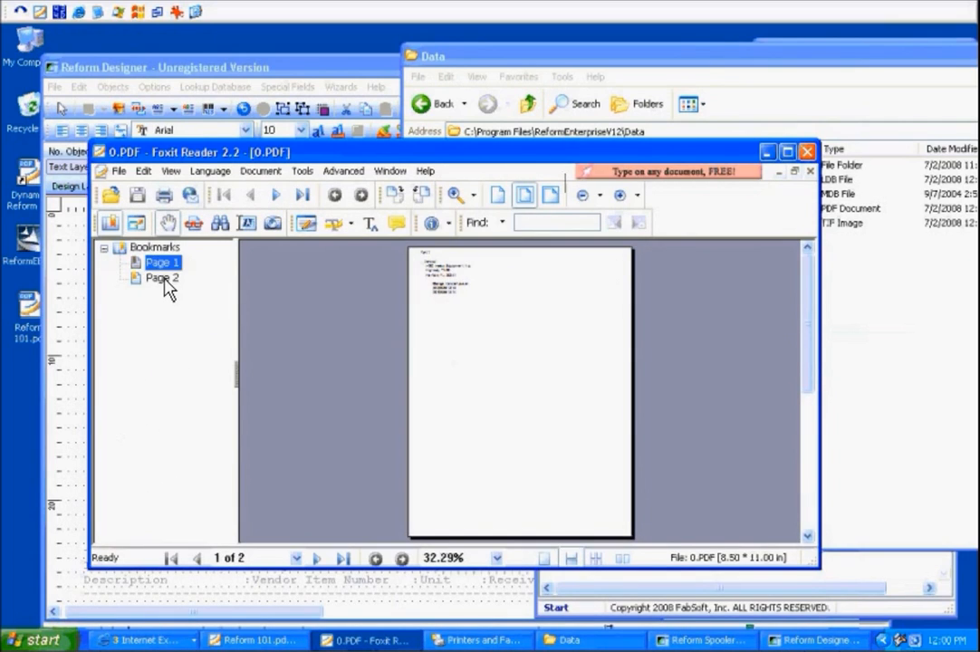
click(163, 278)
click(162, 262)
click(164, 278)
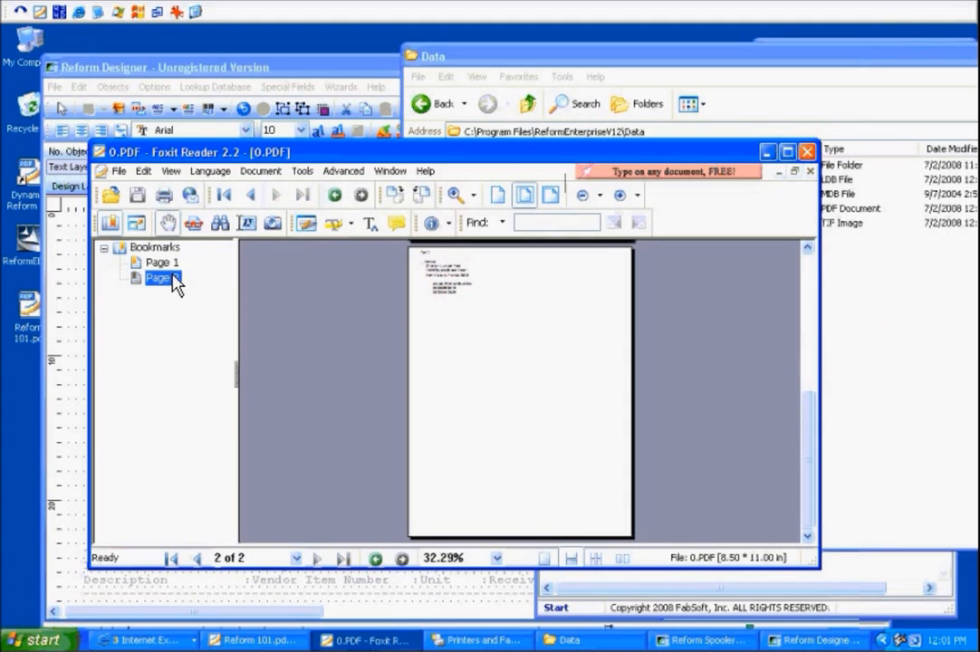
Open 0.TIF in the picture viewer, page through it, and close the viewer.
click(855, 263)
click(609, 222)
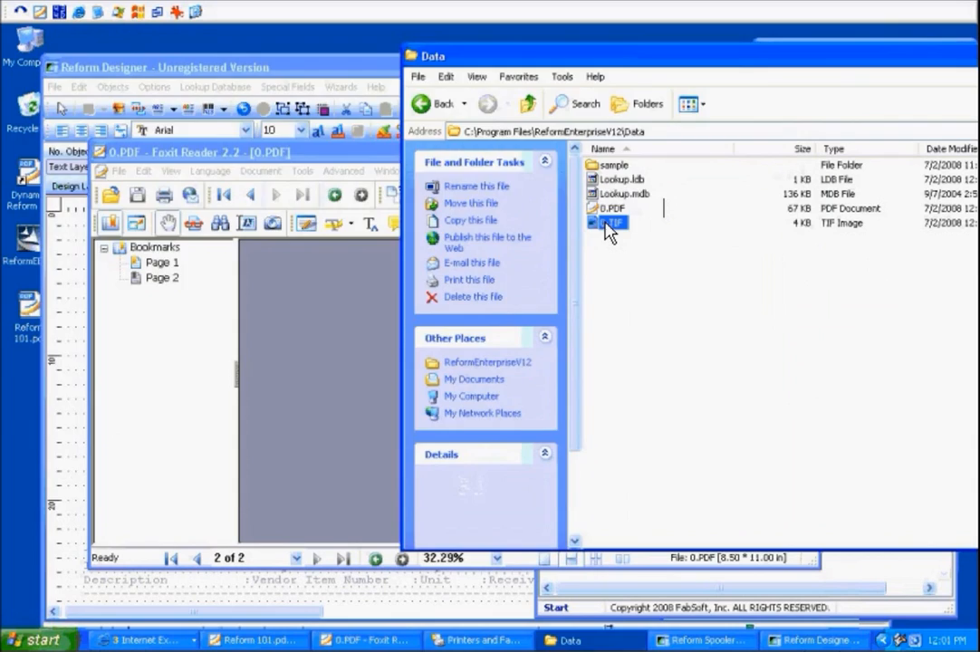
double_click(609, 225)
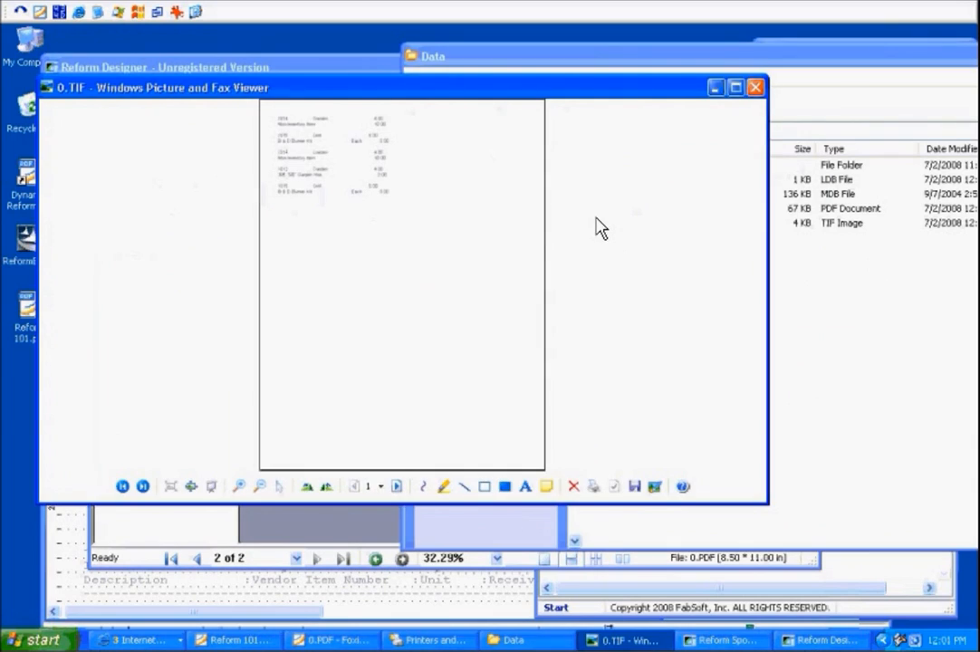
click(396, 487)
click(755, 88)
Zoom into the PDF and compare Page 1 and Page 2, then close Foxit Reader.
click(306, 308)
click(163, 262)
click(161, 278)
click(455, 195)
drag(521, 304, 437, 260)
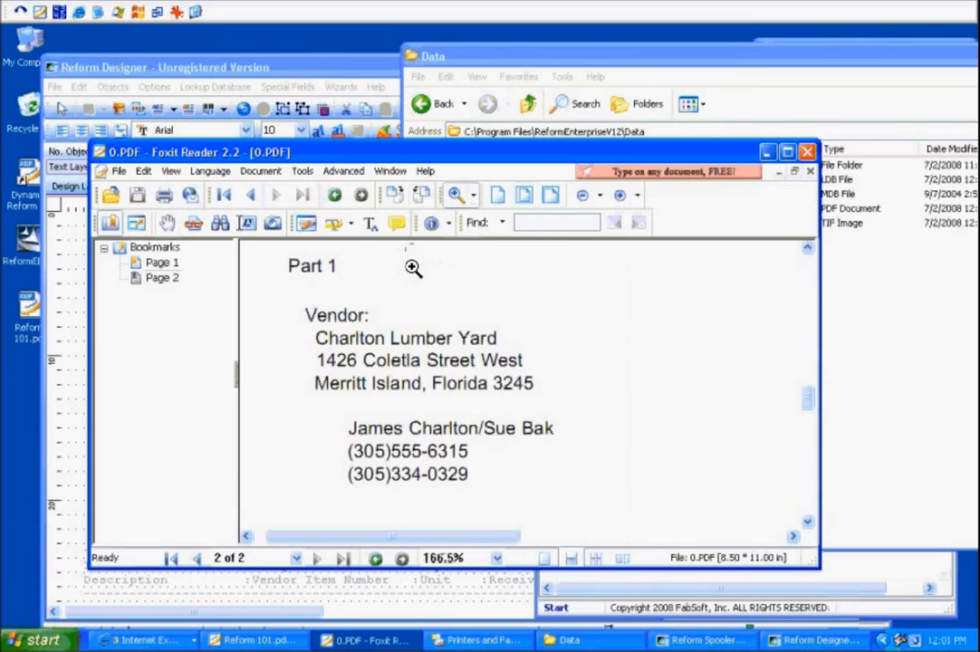
click(163, 263)
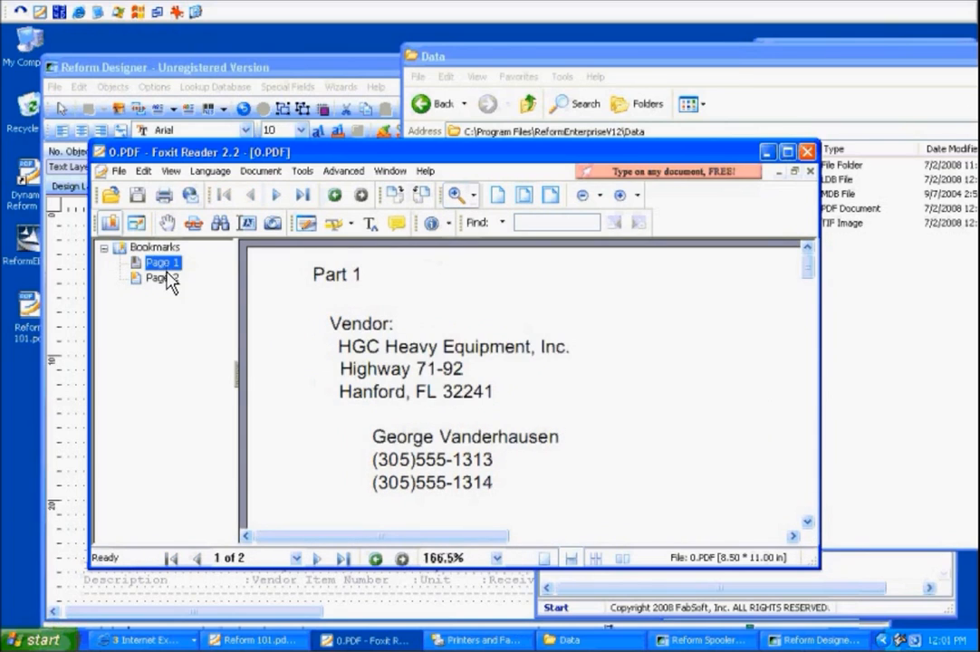
click(161, 277)
click(163, 262)
click(175, 278)
click(170, 264)
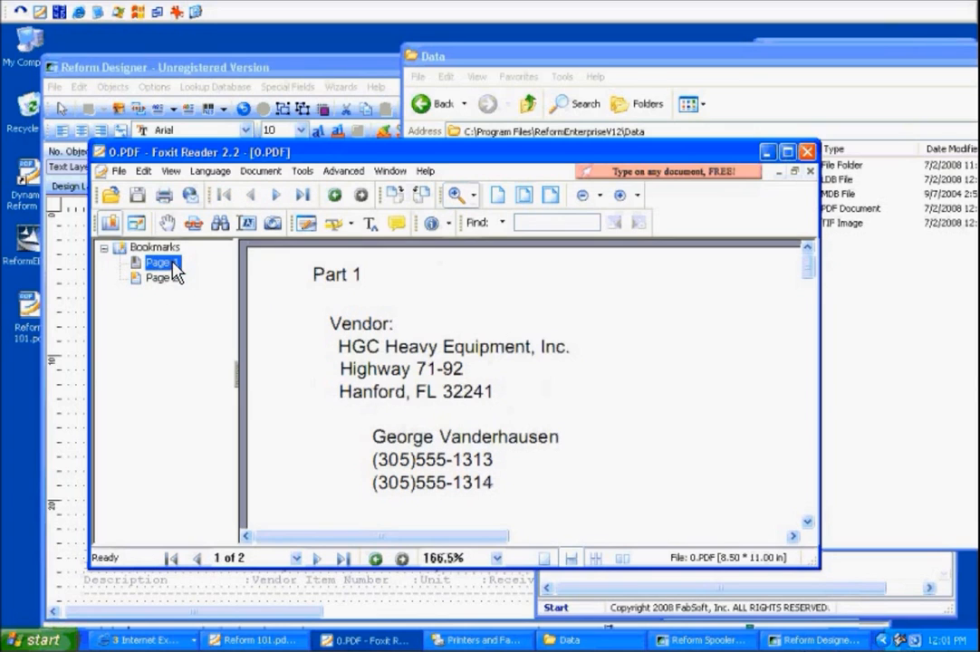
click(806, 152)
Reopen 0.TIF, scroll through its page, and close the viewer.
double_click(619, 227)
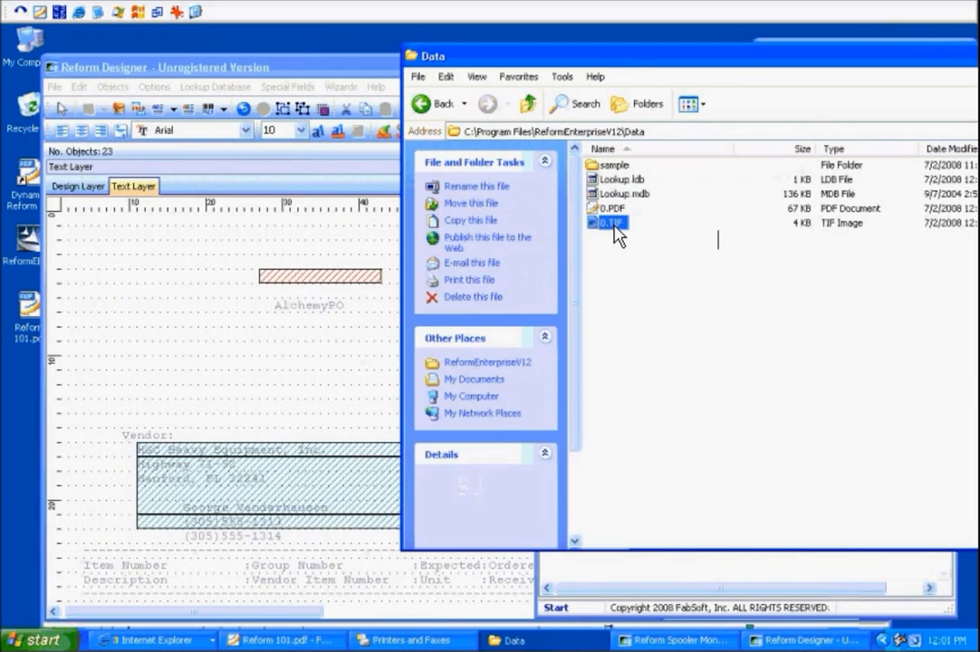
scroll(335, 175, up, 3)
drag(760, 265, 756, 164)
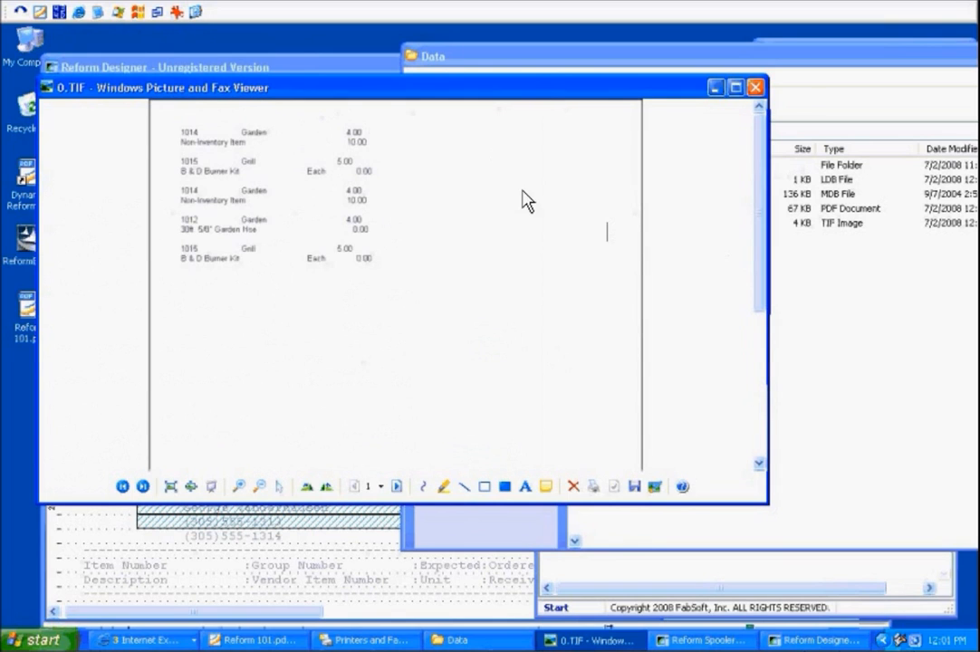
click(755, 87)
click(607, 209)
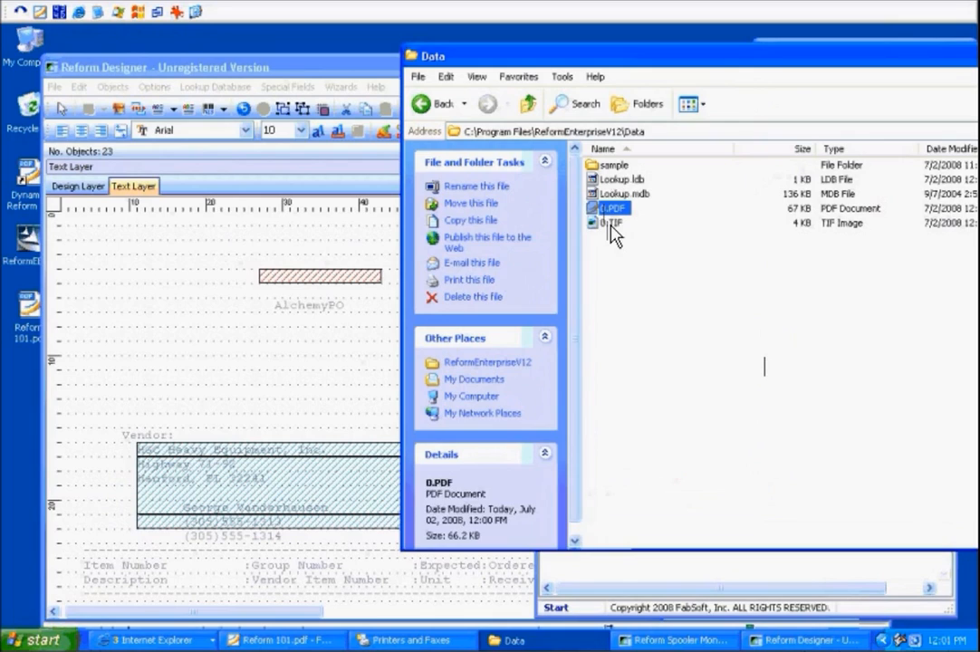
click(609, 223)
click(660, 281)
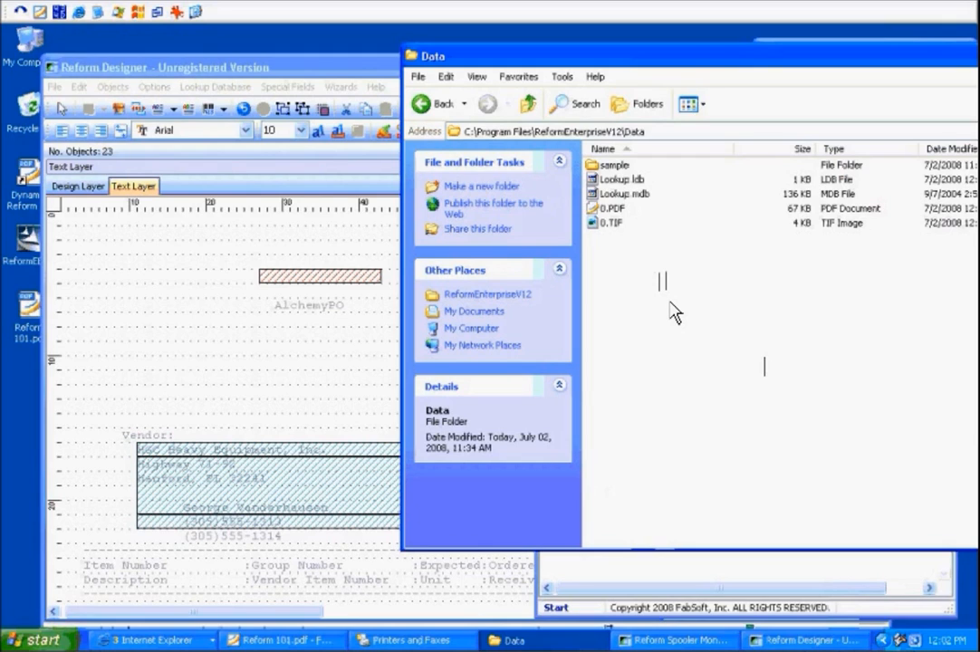
Inspect the current form's properties and its Visual Form Link list in the designer.
click(185, 209)
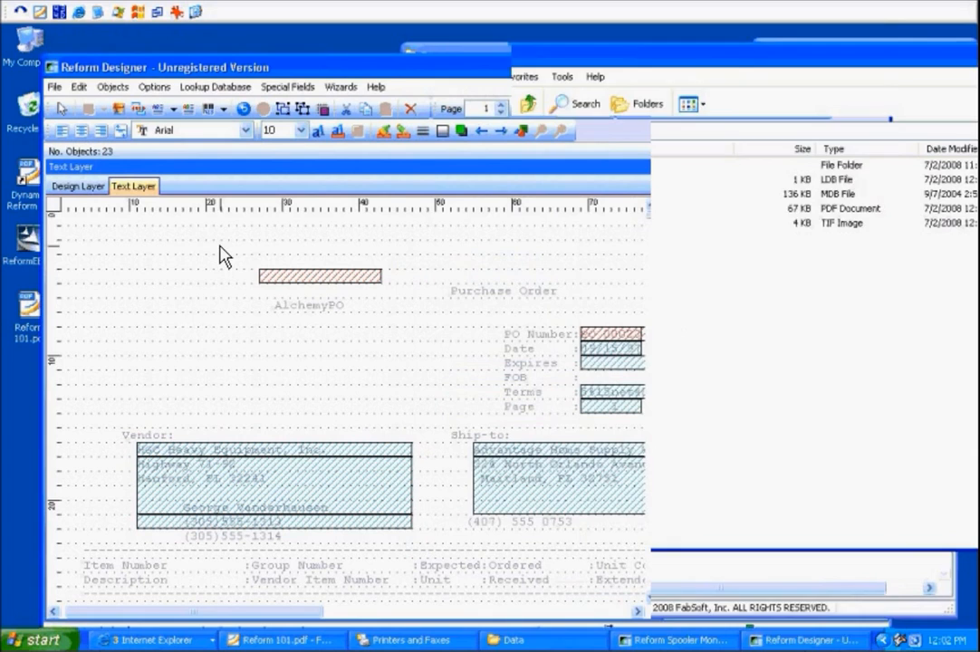
drag(189, 72, 203, 47)
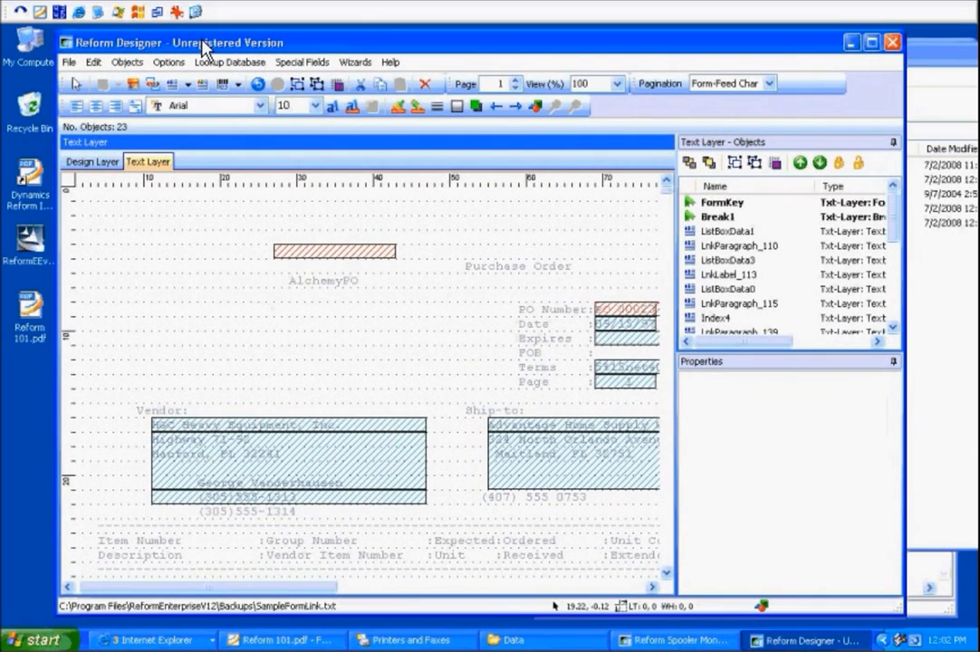
click(69, 62)
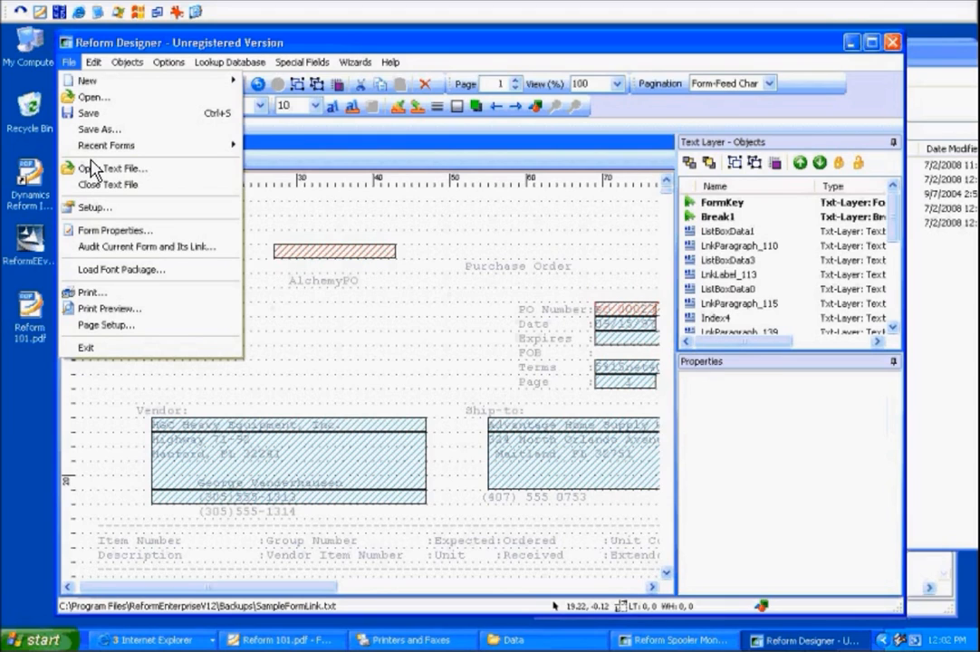
click(106, 235)
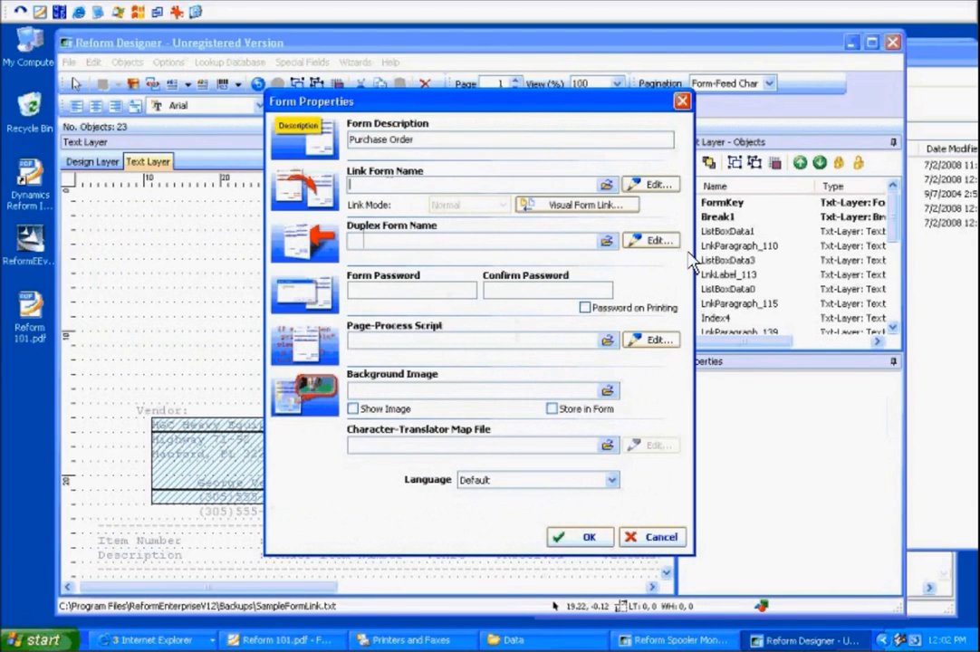
click(655, 535)
click(73, 62)
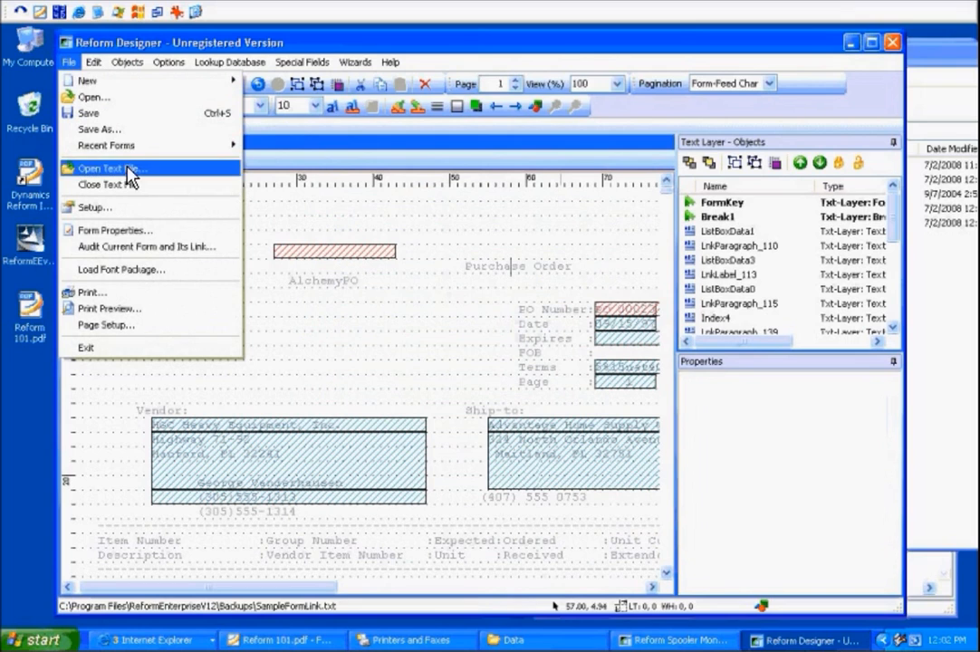
click(117, 231)
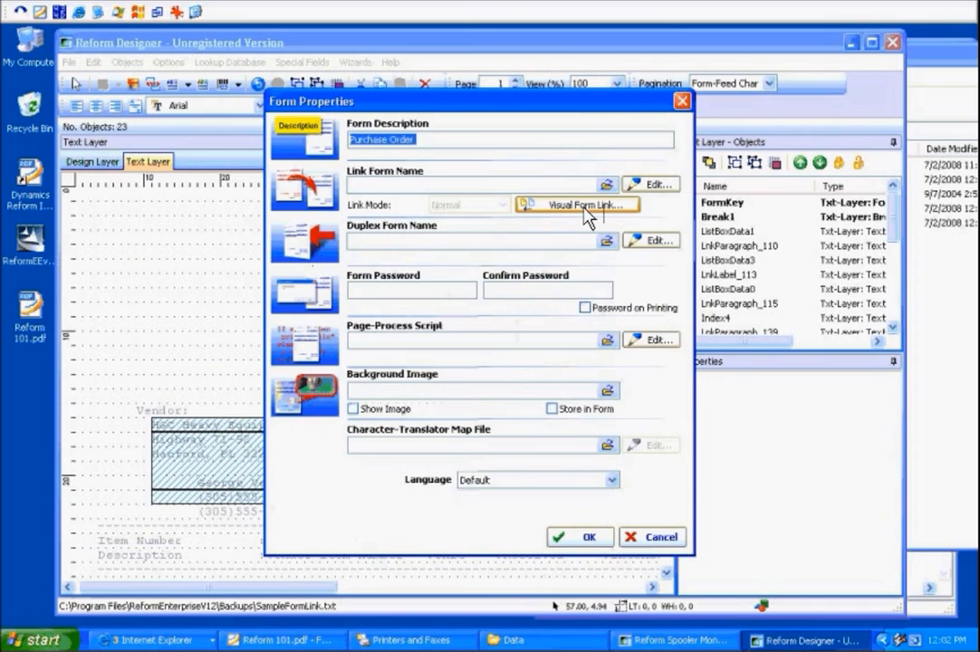
click(585, 211)
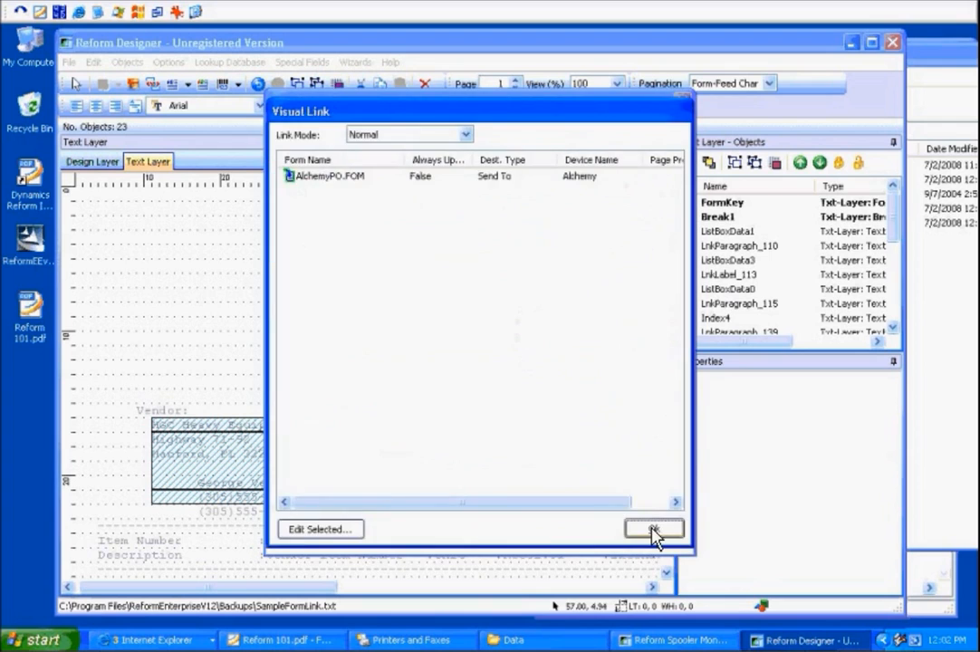
click(654, 528)
click(645, 535)
Open the SampleFormLink.FOM form in the designer.
click(68, 62)
click(91, 96)
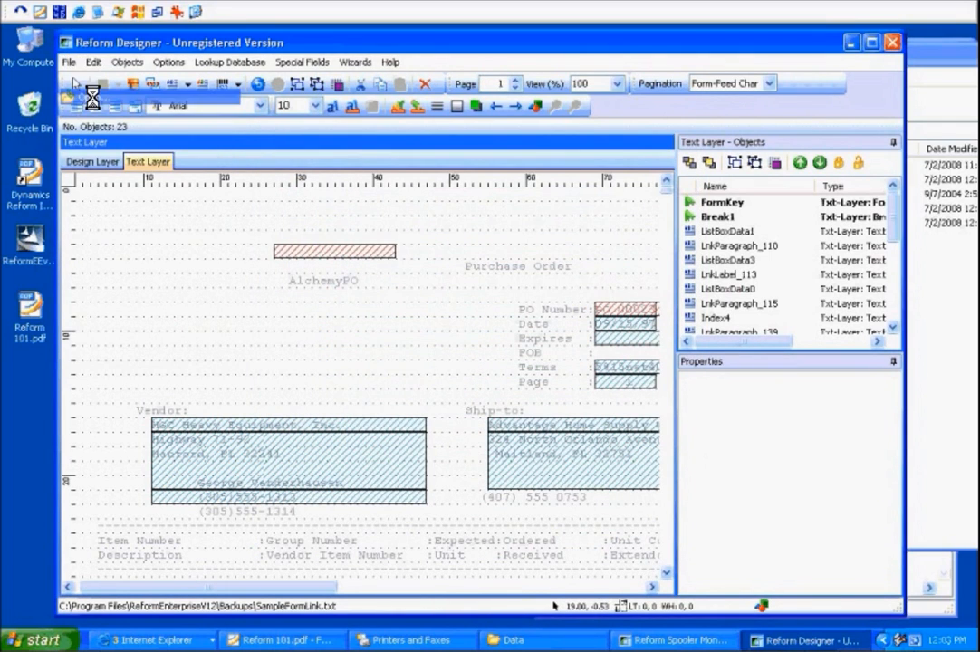
text(sam)
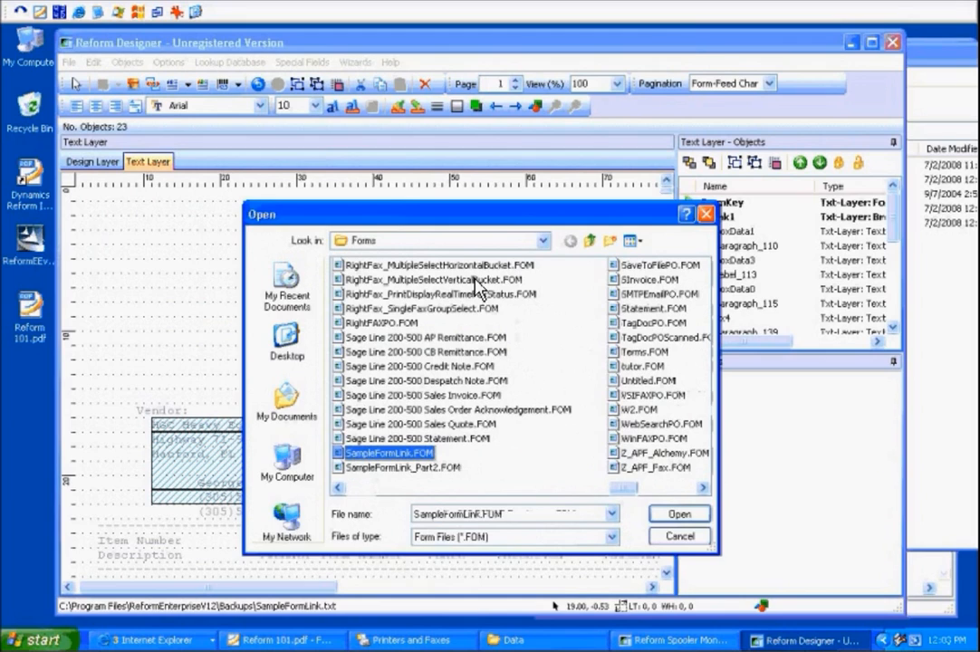
key(Return)
Open the form properties and review the Visual Form Link list of linked forms and their devices.
click(71, 62)
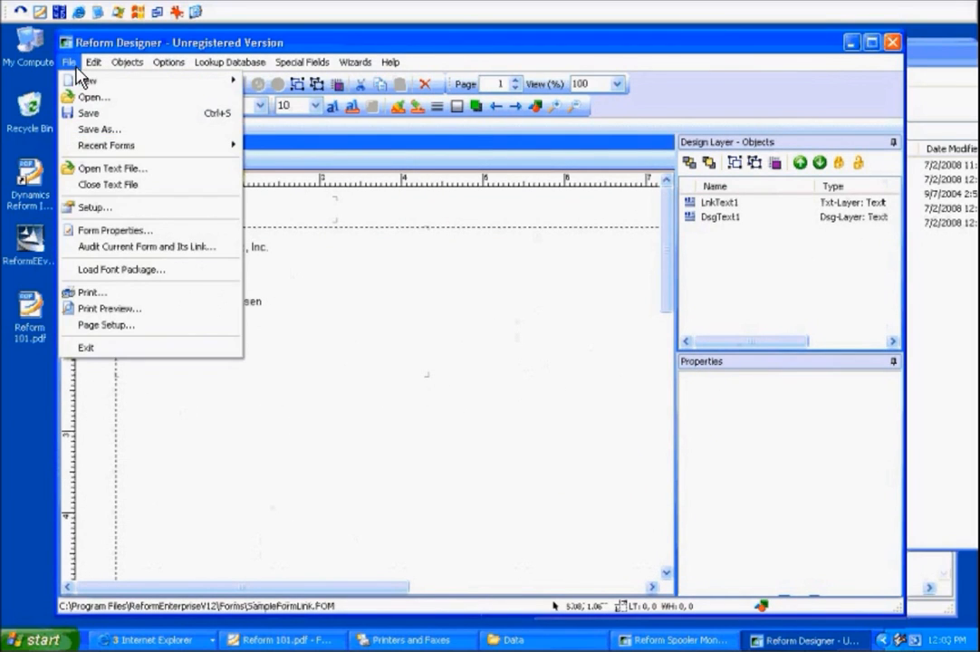
click(148, 229)
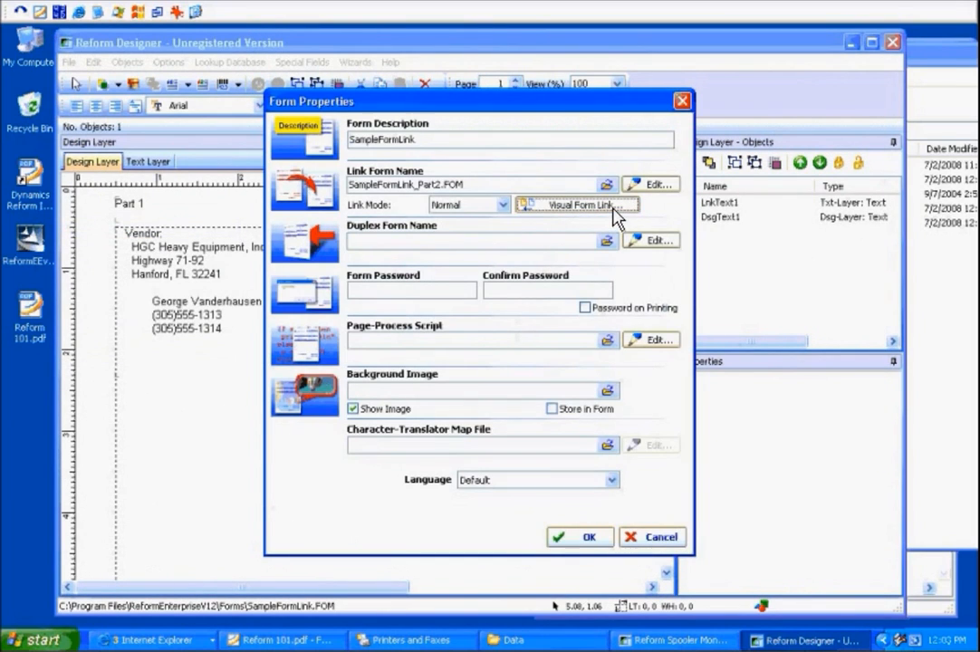
click(612, 207)
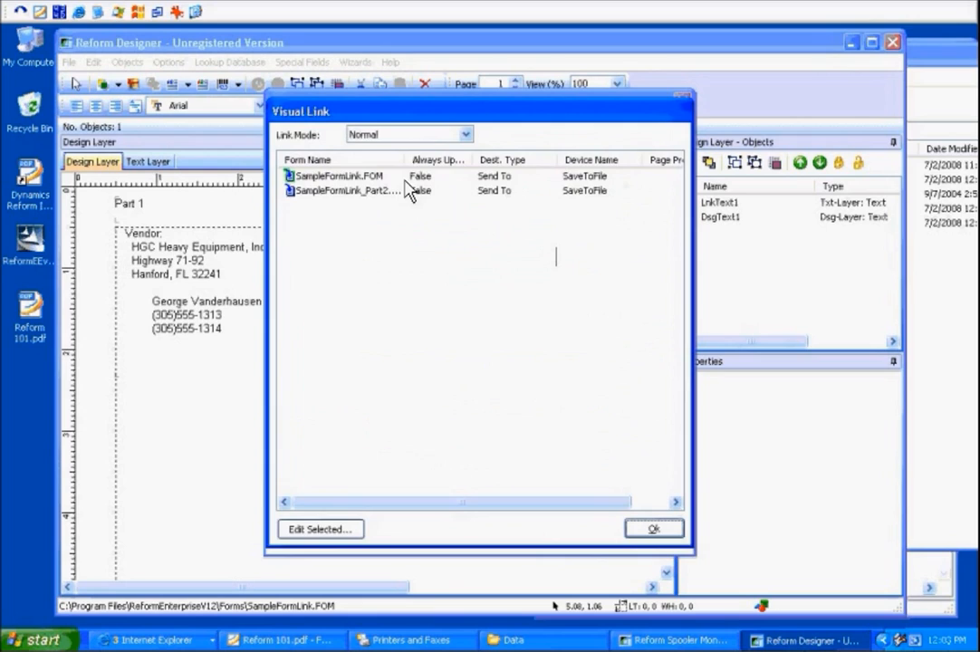
drag(404, 160, 434, 160)
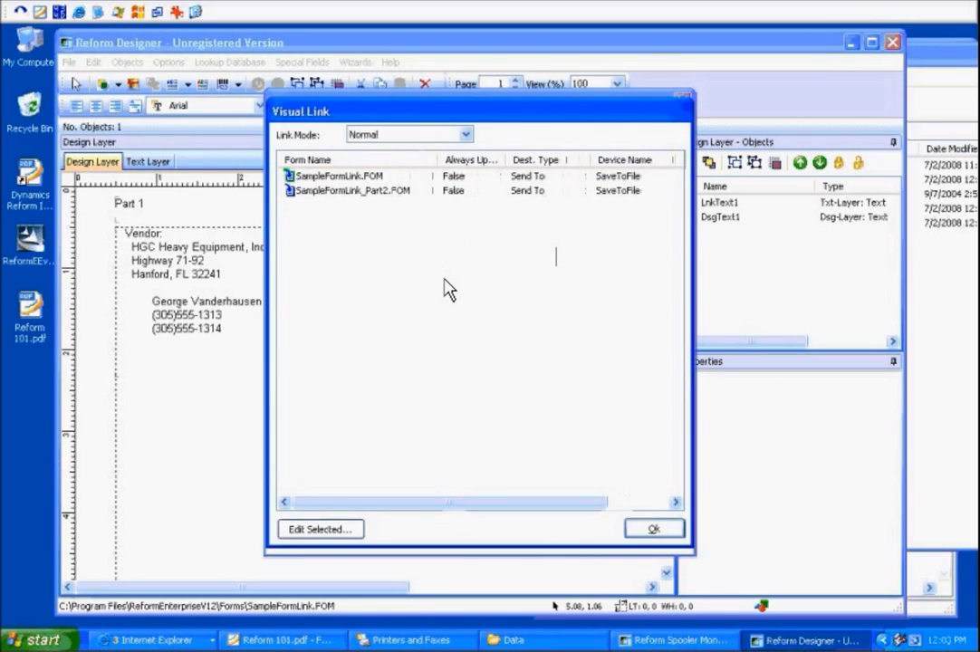
click(352, 190)
click(354, 218)
drag(480, 517, 591, 464)
drag(568, 521, 385, 508)
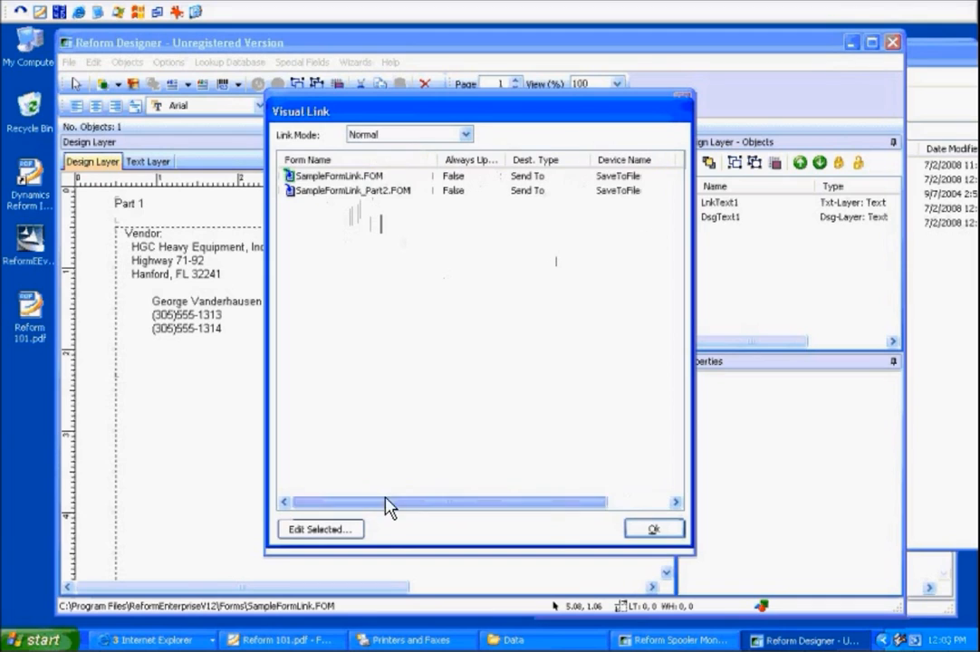
click(658, 531)
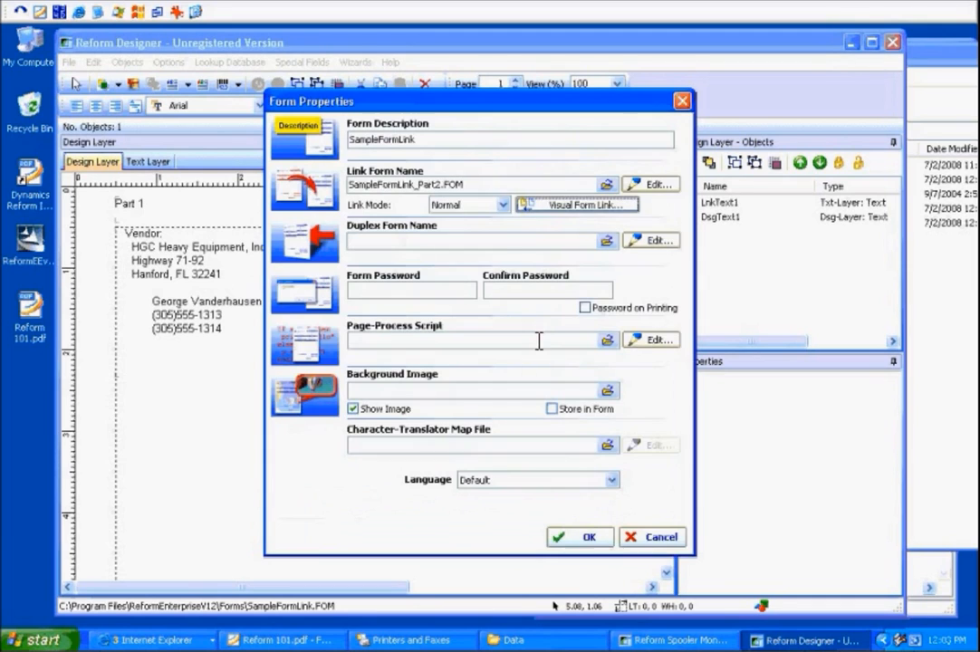
Open 0.PDF from the Data folder, compare Page 1 and Page 2, and close Foxit Reader.
click(502, 205)
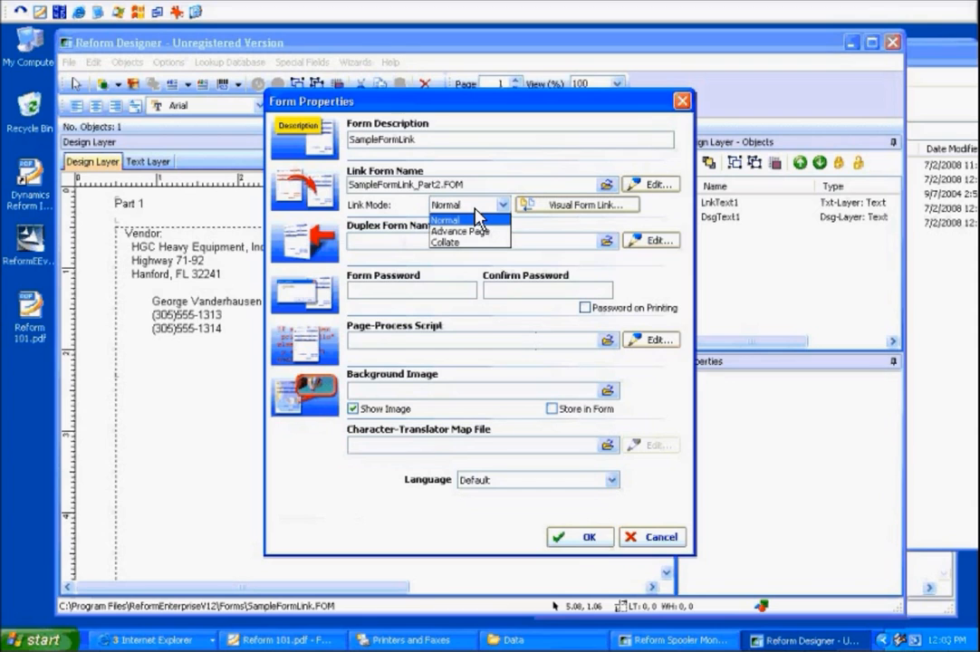
click(961, 276)
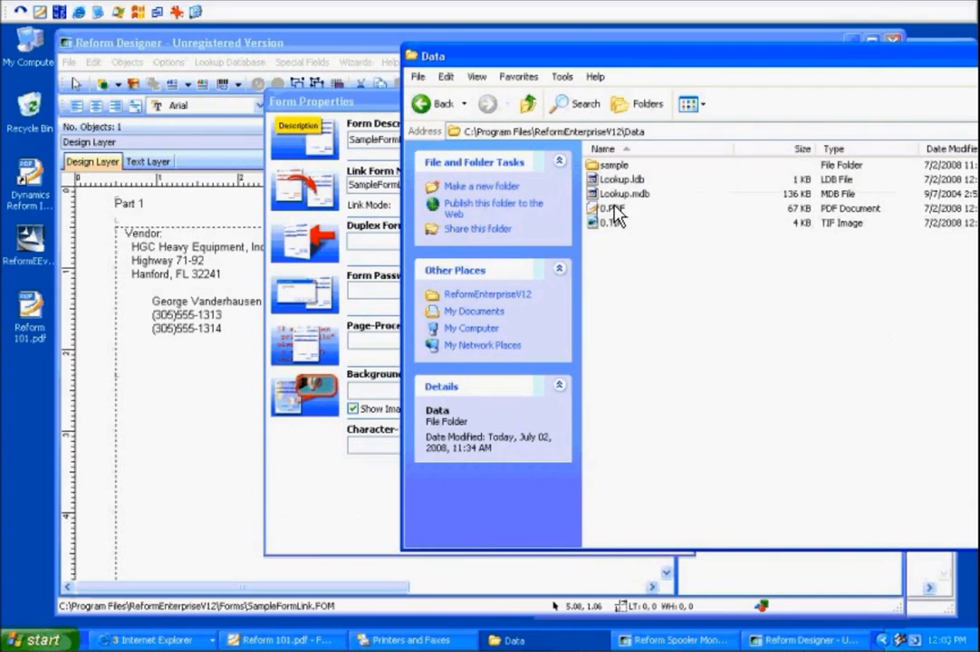
double_click(614, 210)
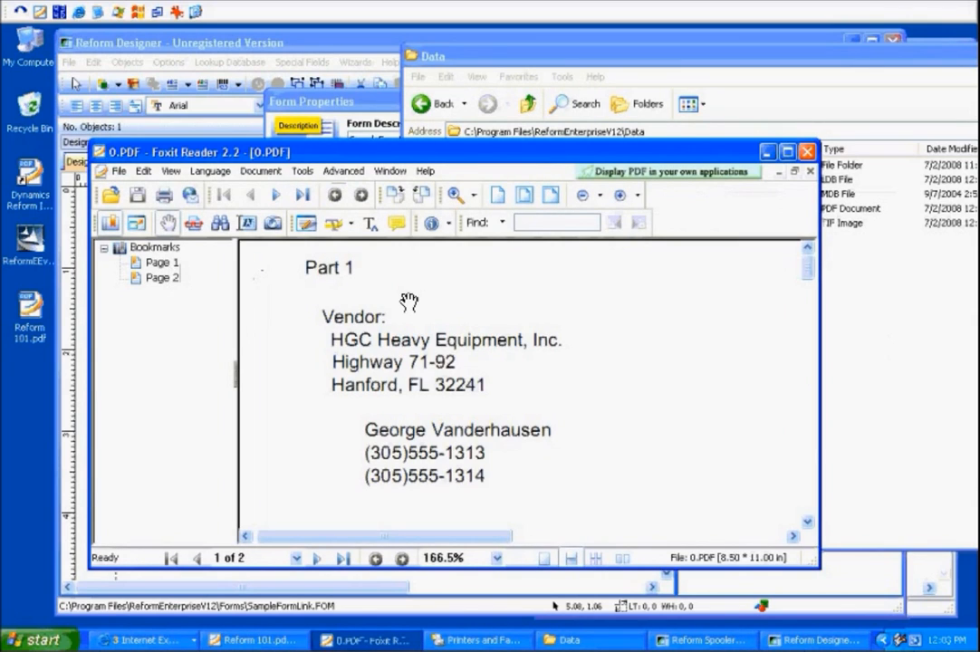
click(151, 278)
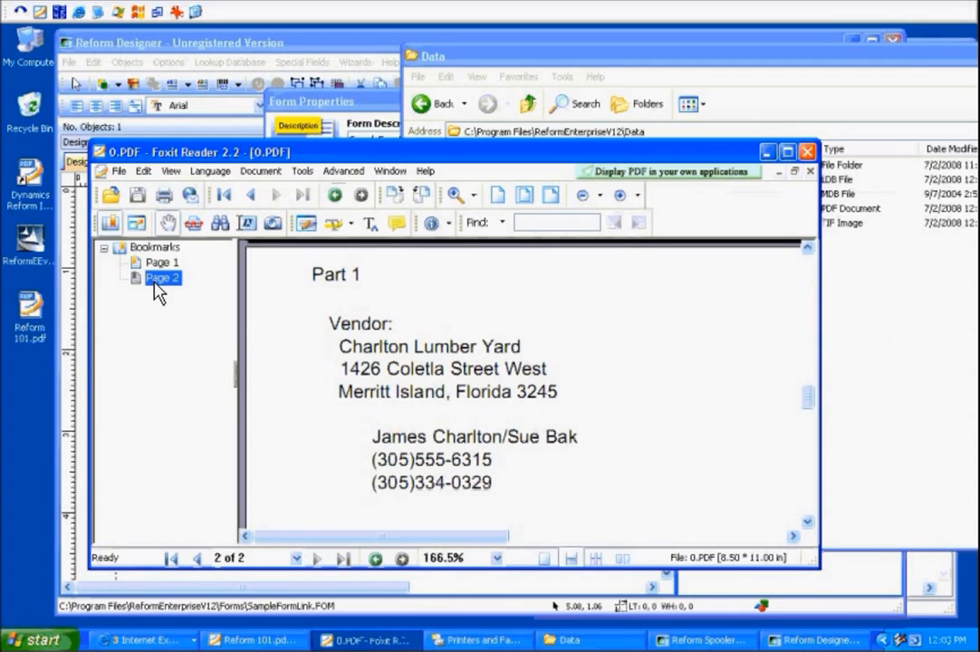
click(154, 263)
drag(242, 145, 300, 123)
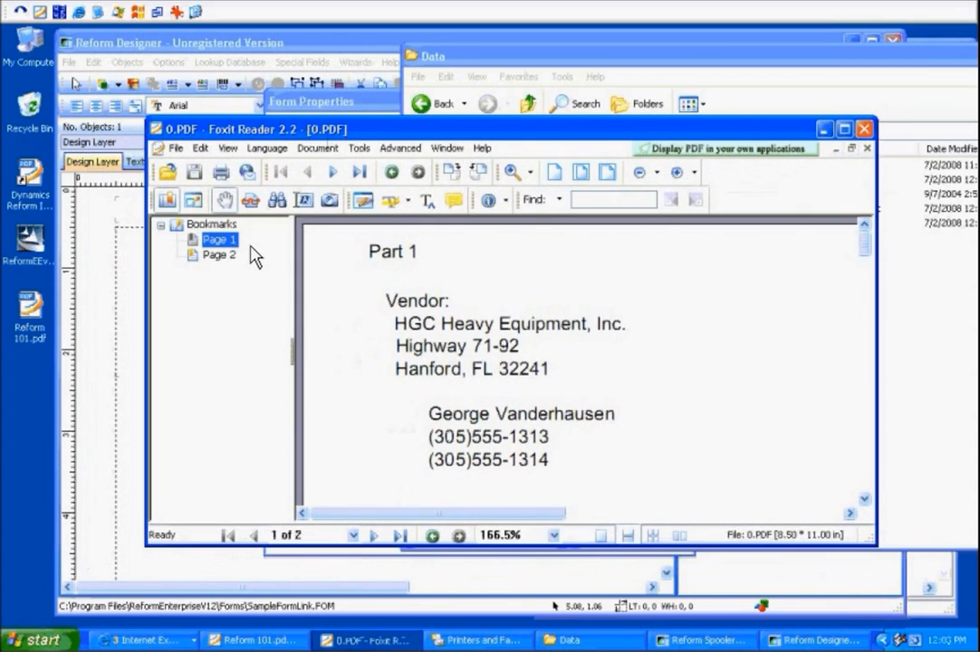
click(219, 256)
click(222, 239)
click(220, 256)
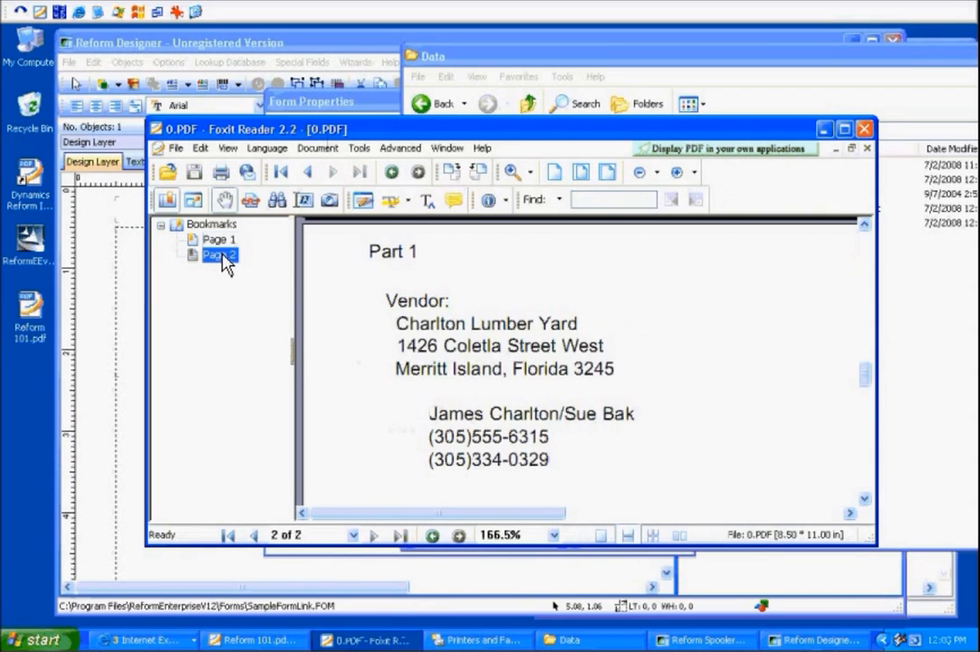
click(864, 130)
Return to the form properties and set the Link Mode to Collate.
click(616, 224)
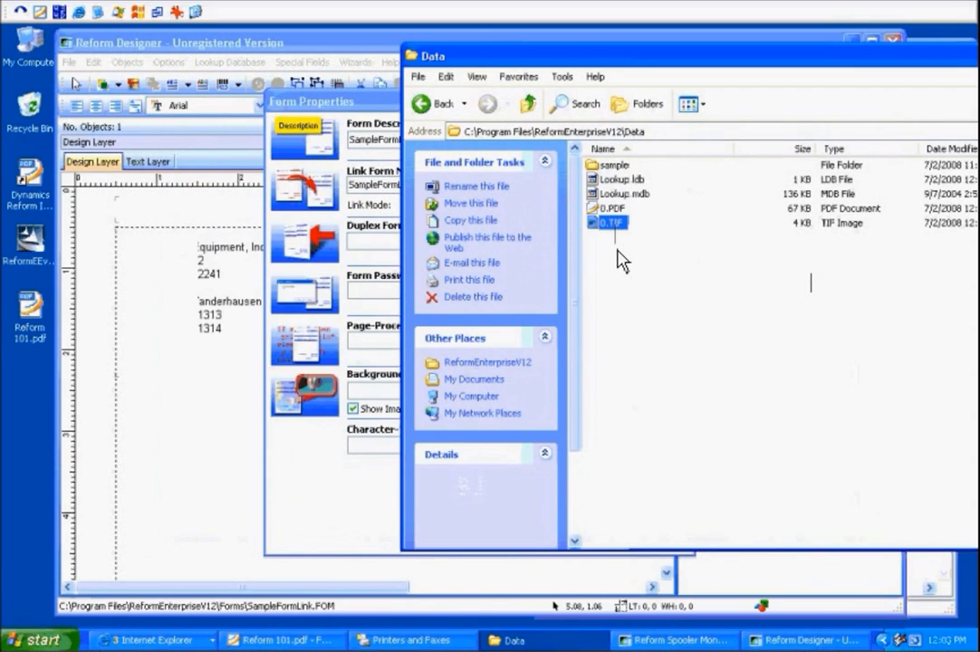
click(592, 253)
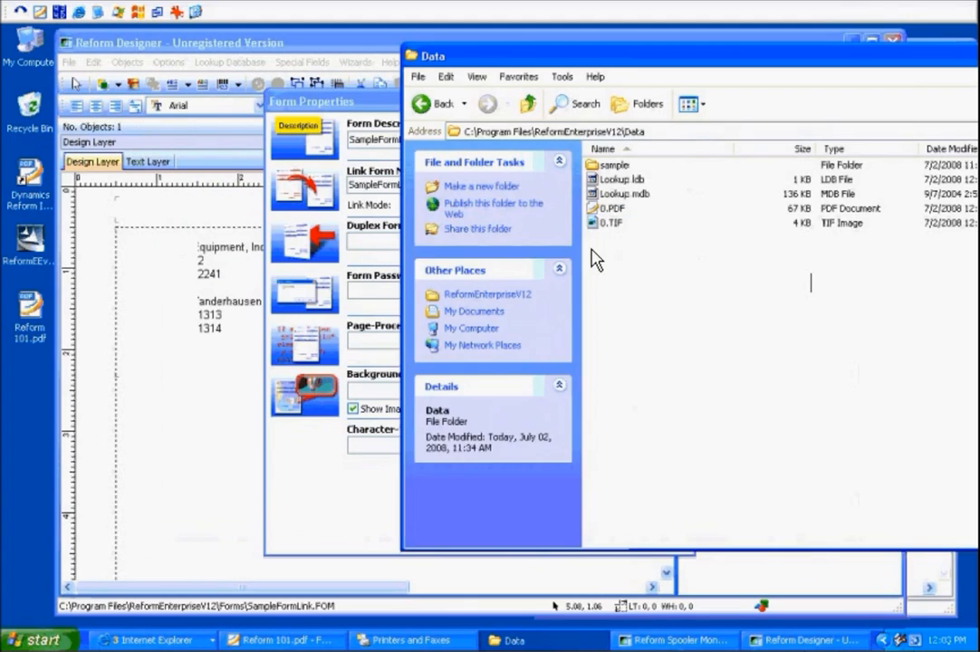
click(364, 107)
click(479, 208)
click(477, 243)
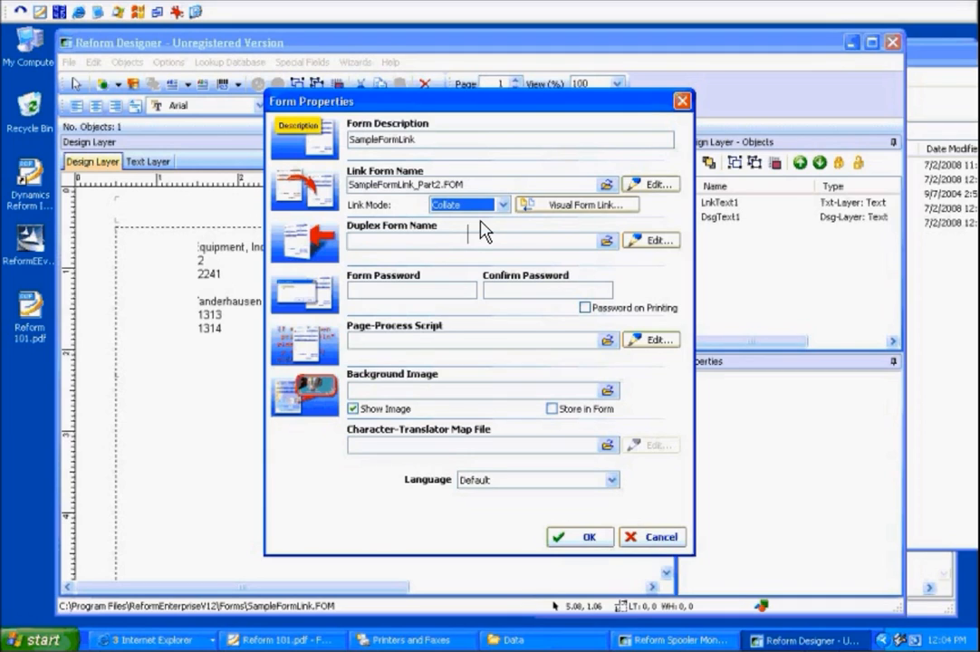
Set the Link Mode to Advance Page for the SampleFormLink_Part2.FOM link.
click(501, 205)
click(487, 230)
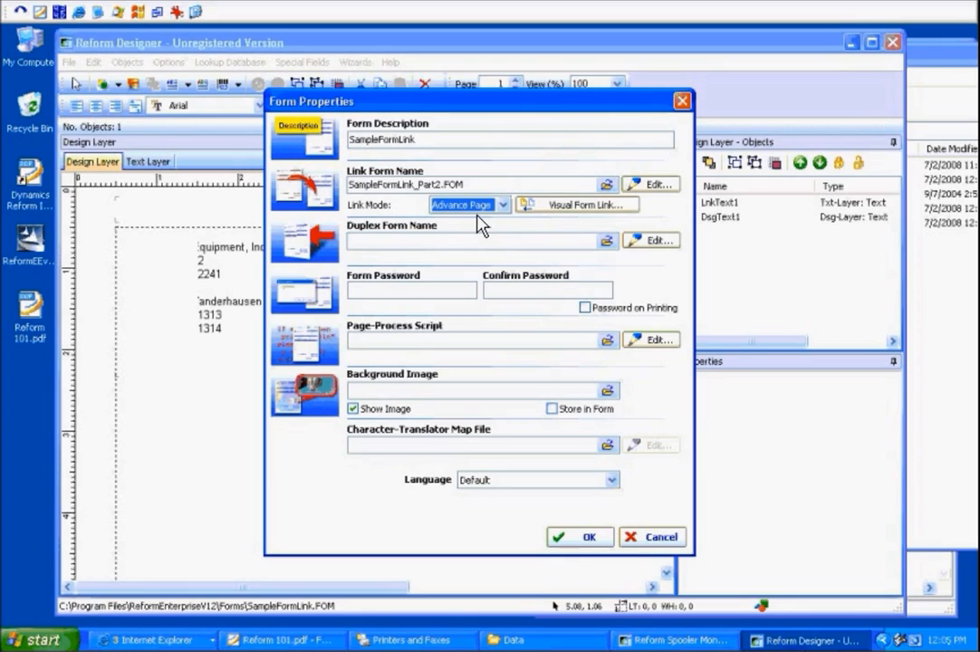
click(503, 205)
click(504, 206)
drag(534, 186, 391, 174)
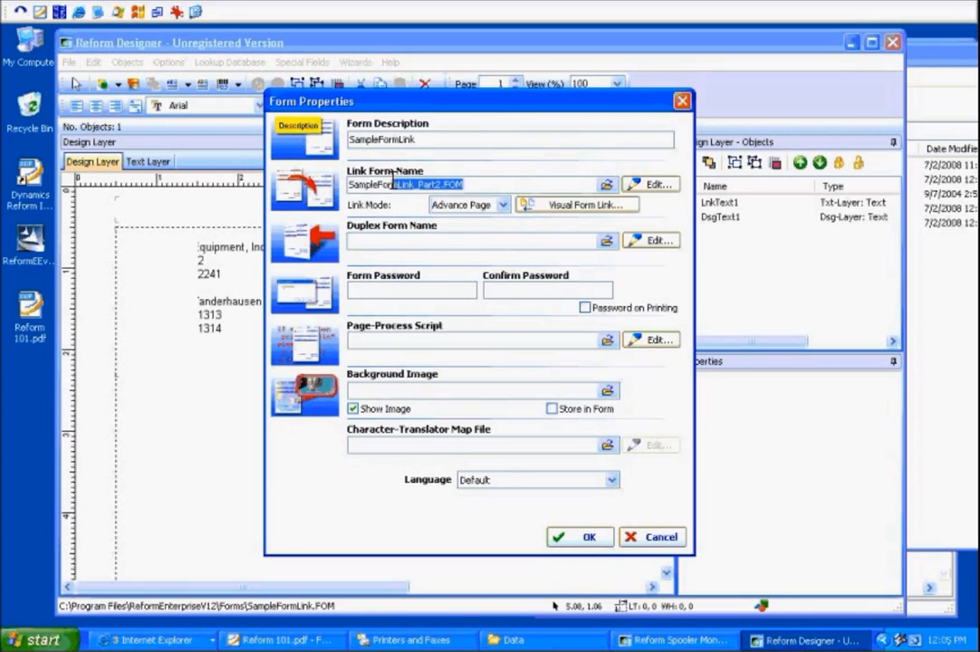
click(486, 184)
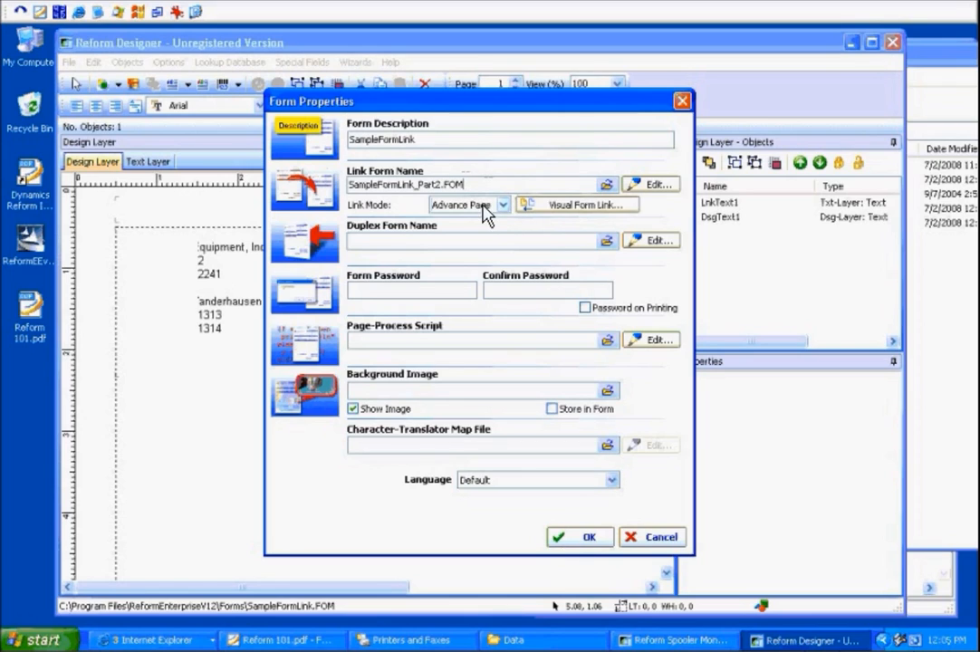